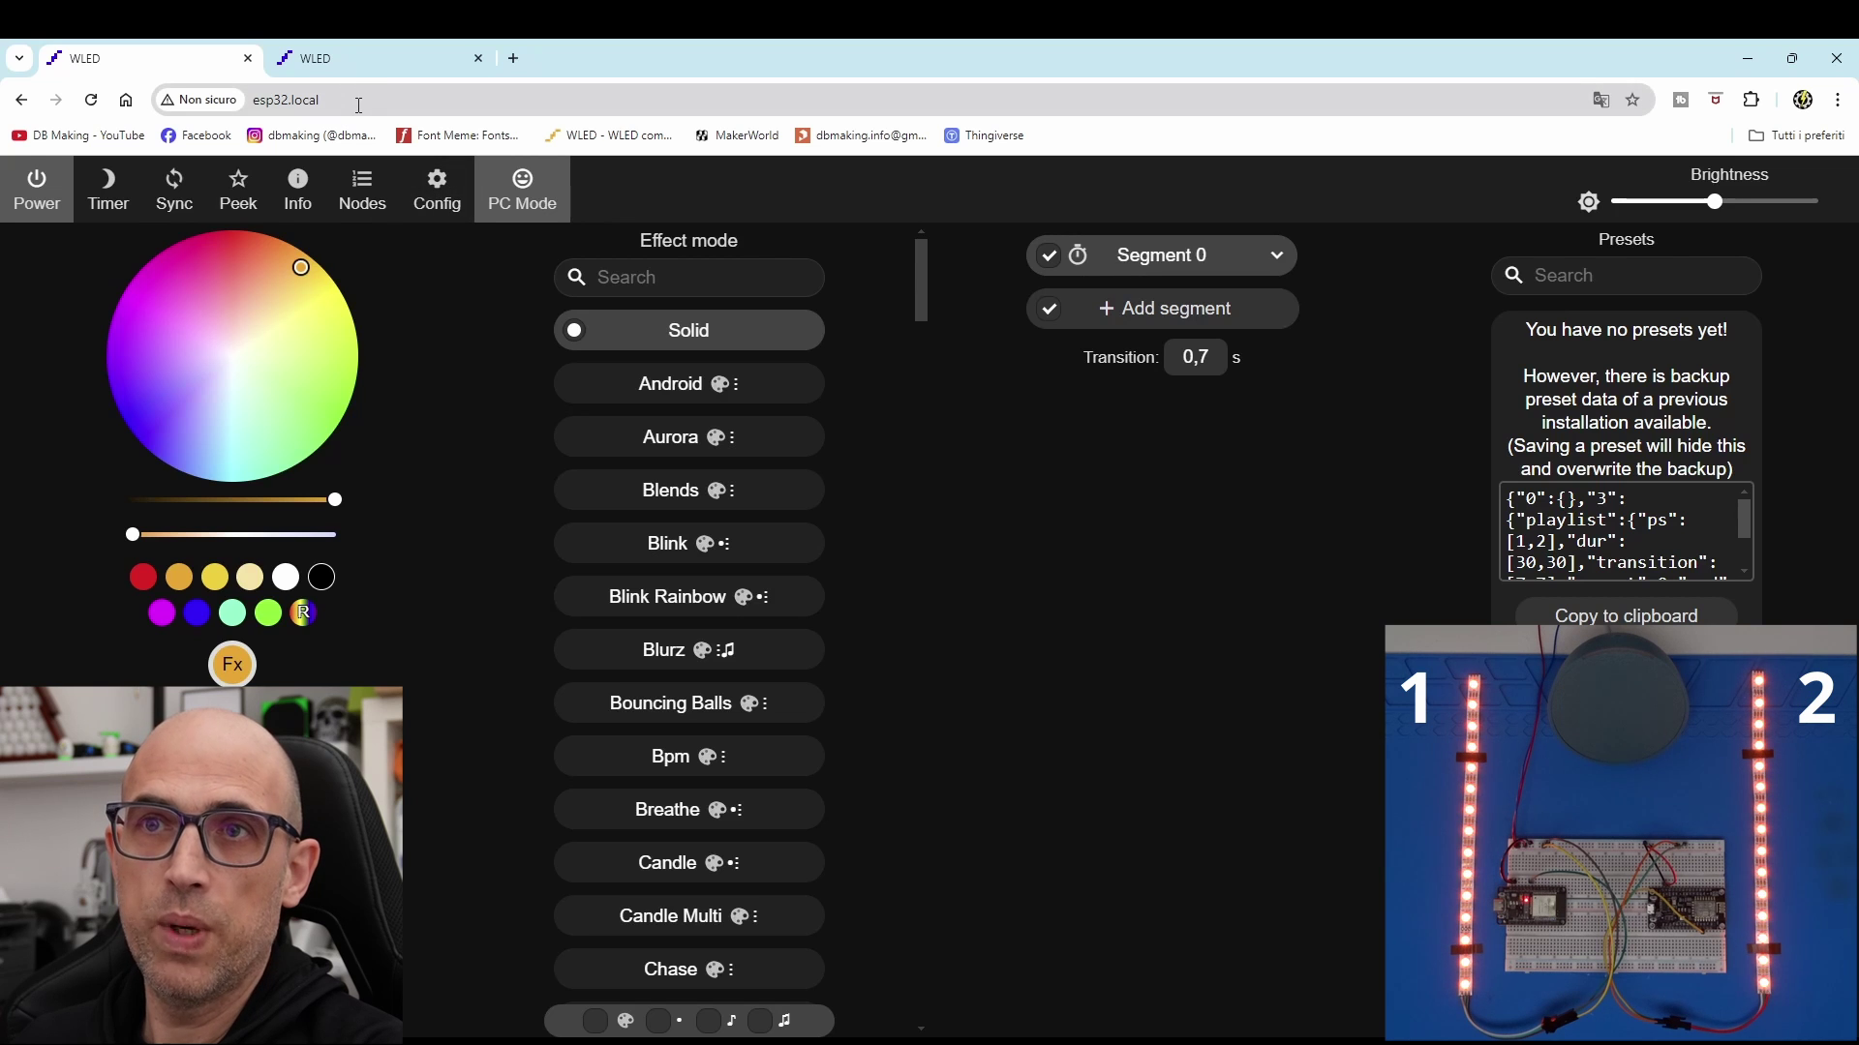
# - In the sync interface settings of the esp32.local controller, set the Alexa invocation name to striscia1 and save
pyautogui.click(354, 60)
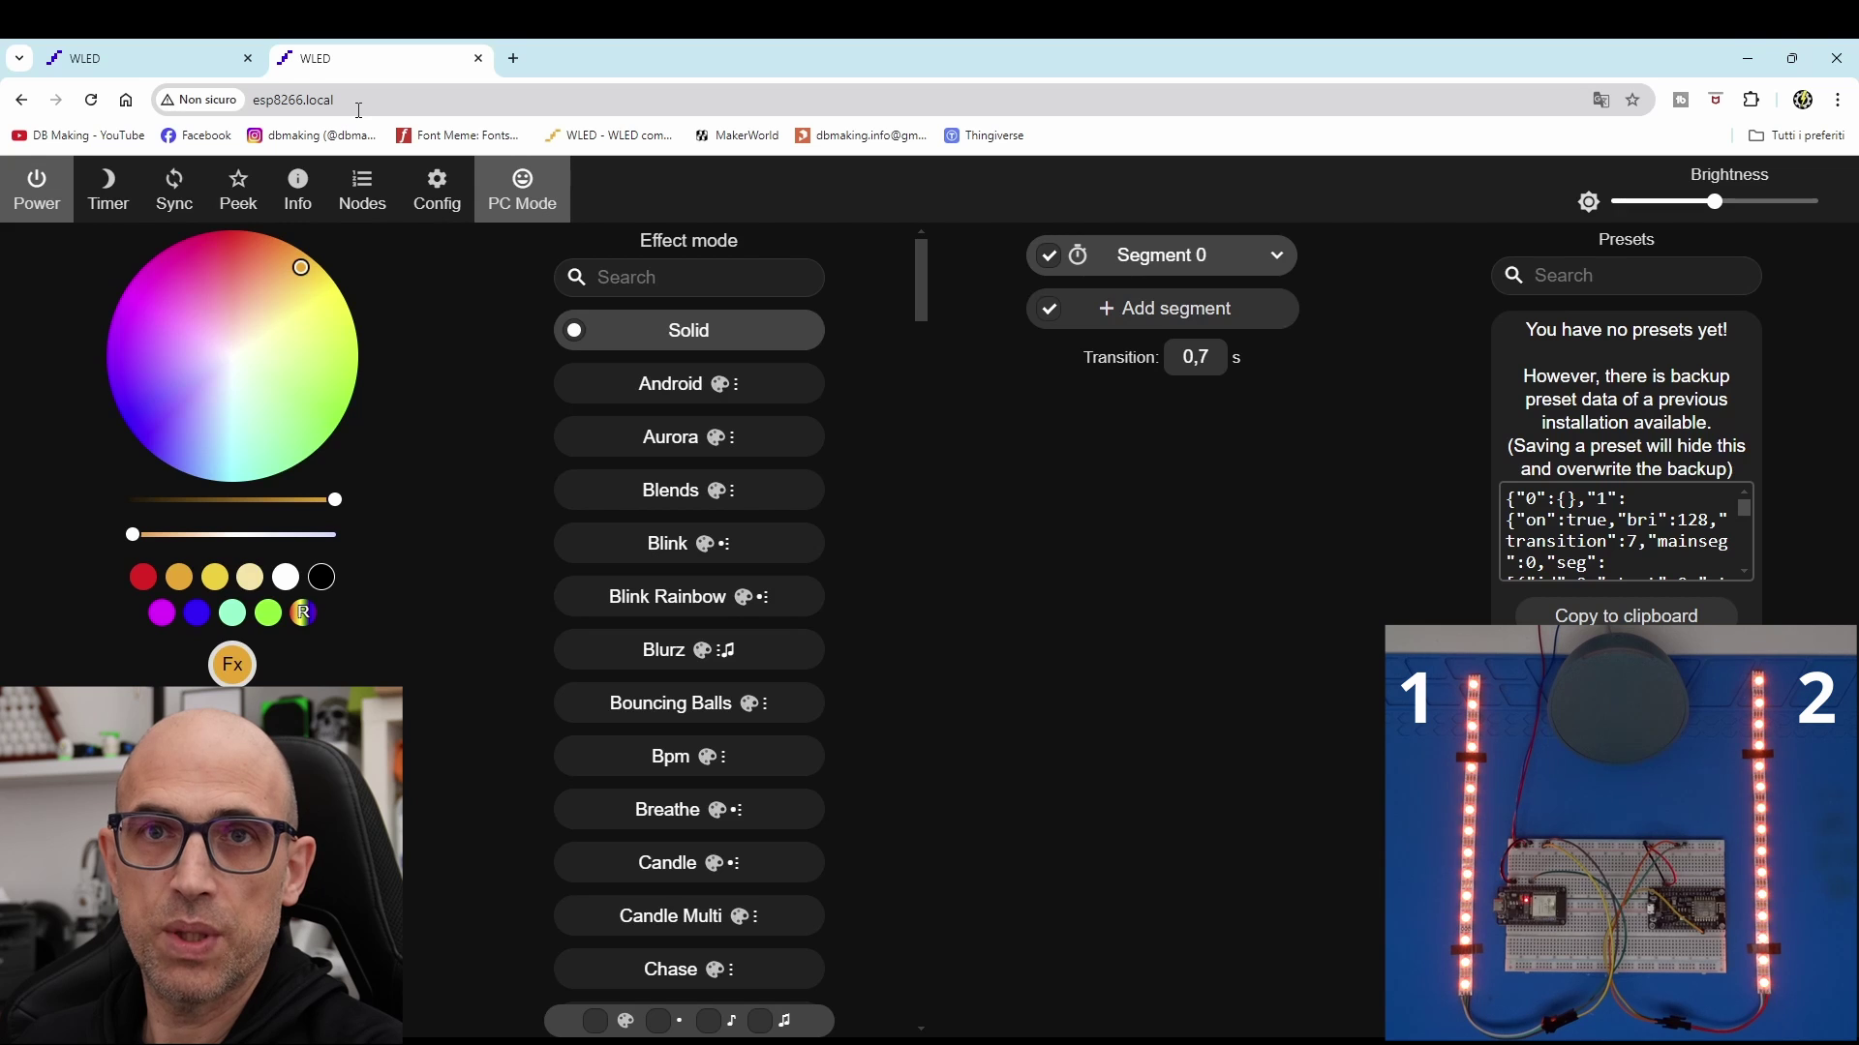
pyautogui.click(169, 62)
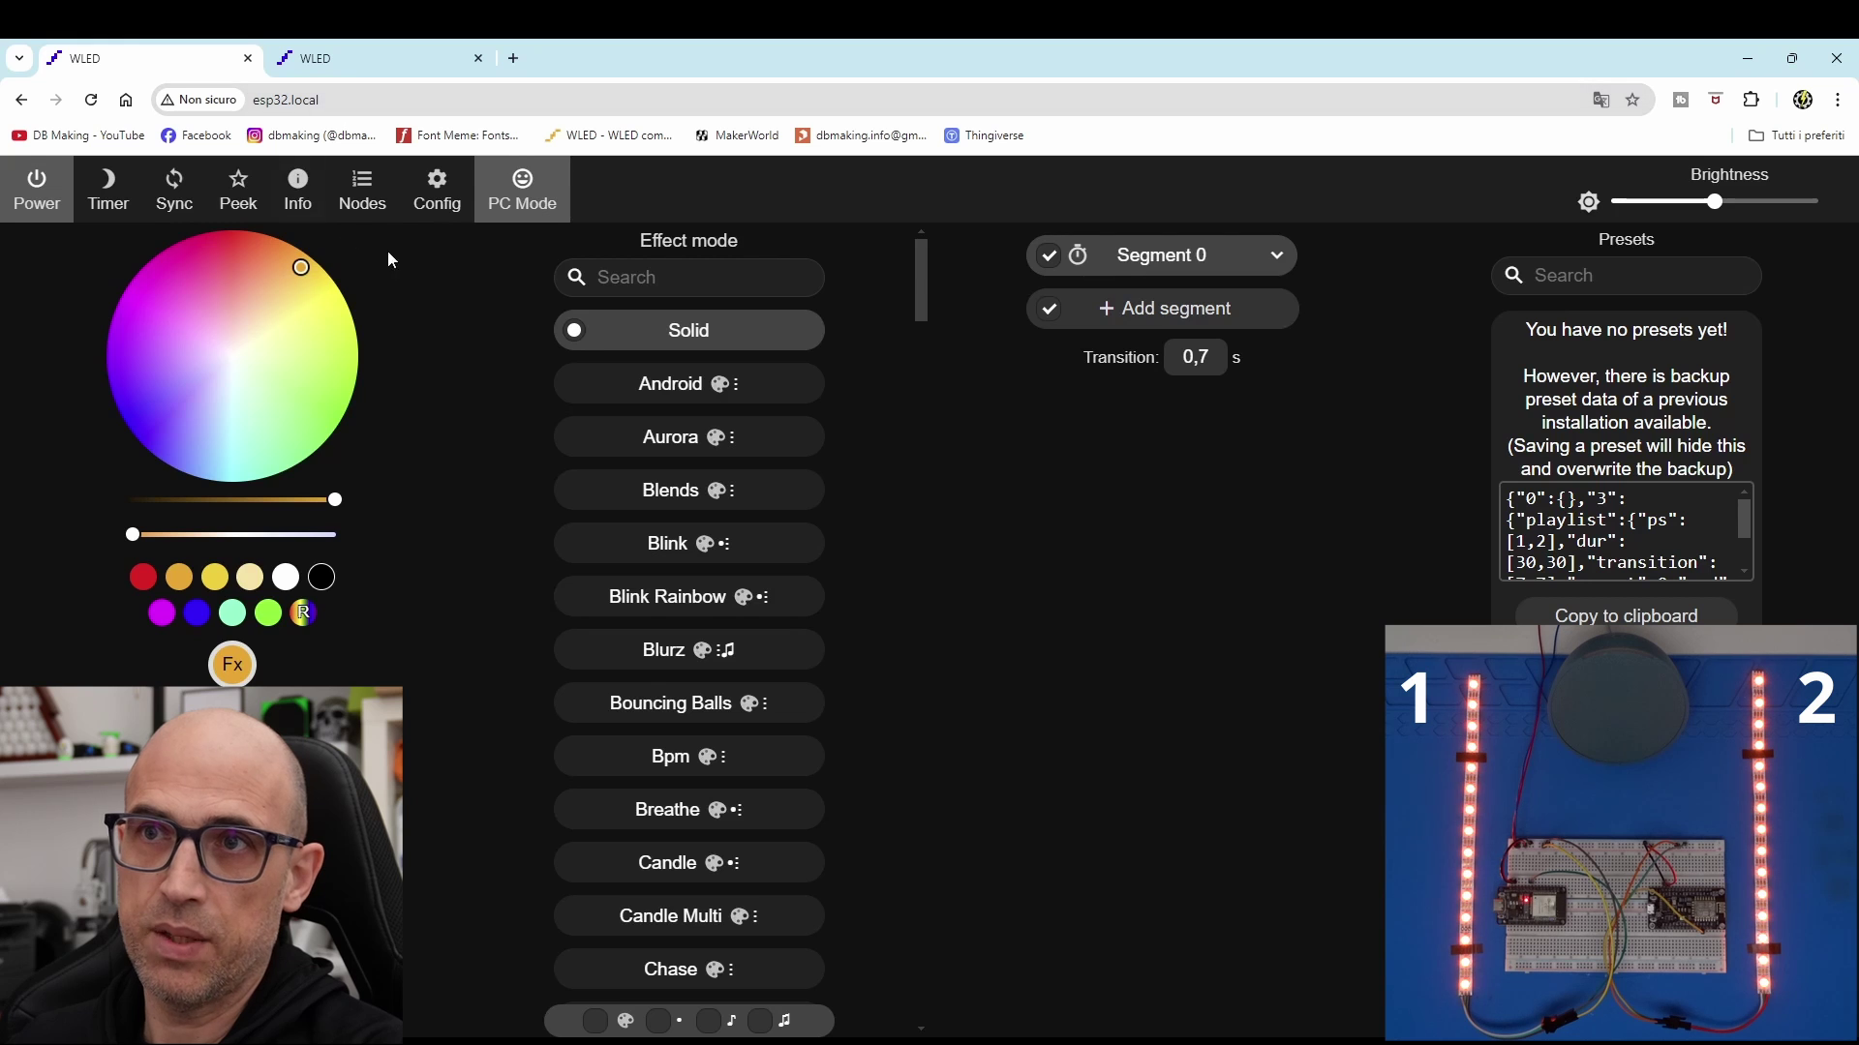
pyautogui.click(438, 191)
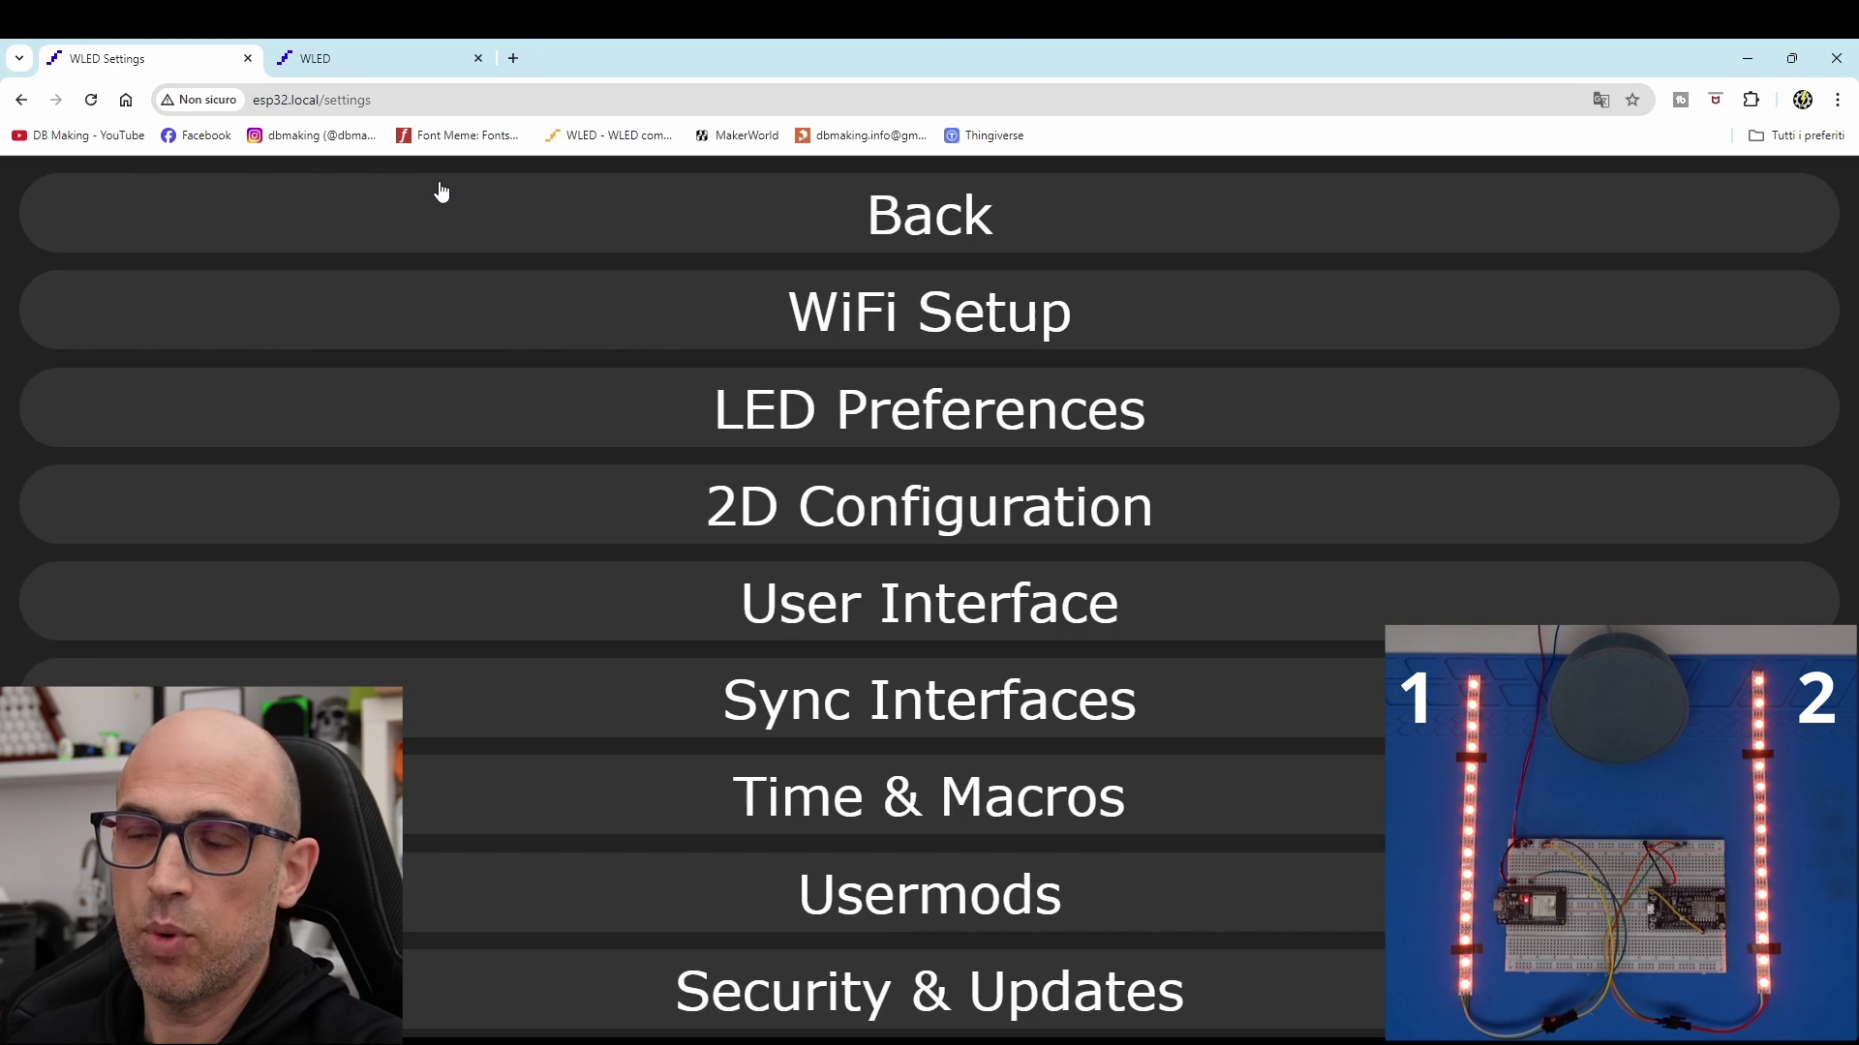
pyautogui.click(944, 693)
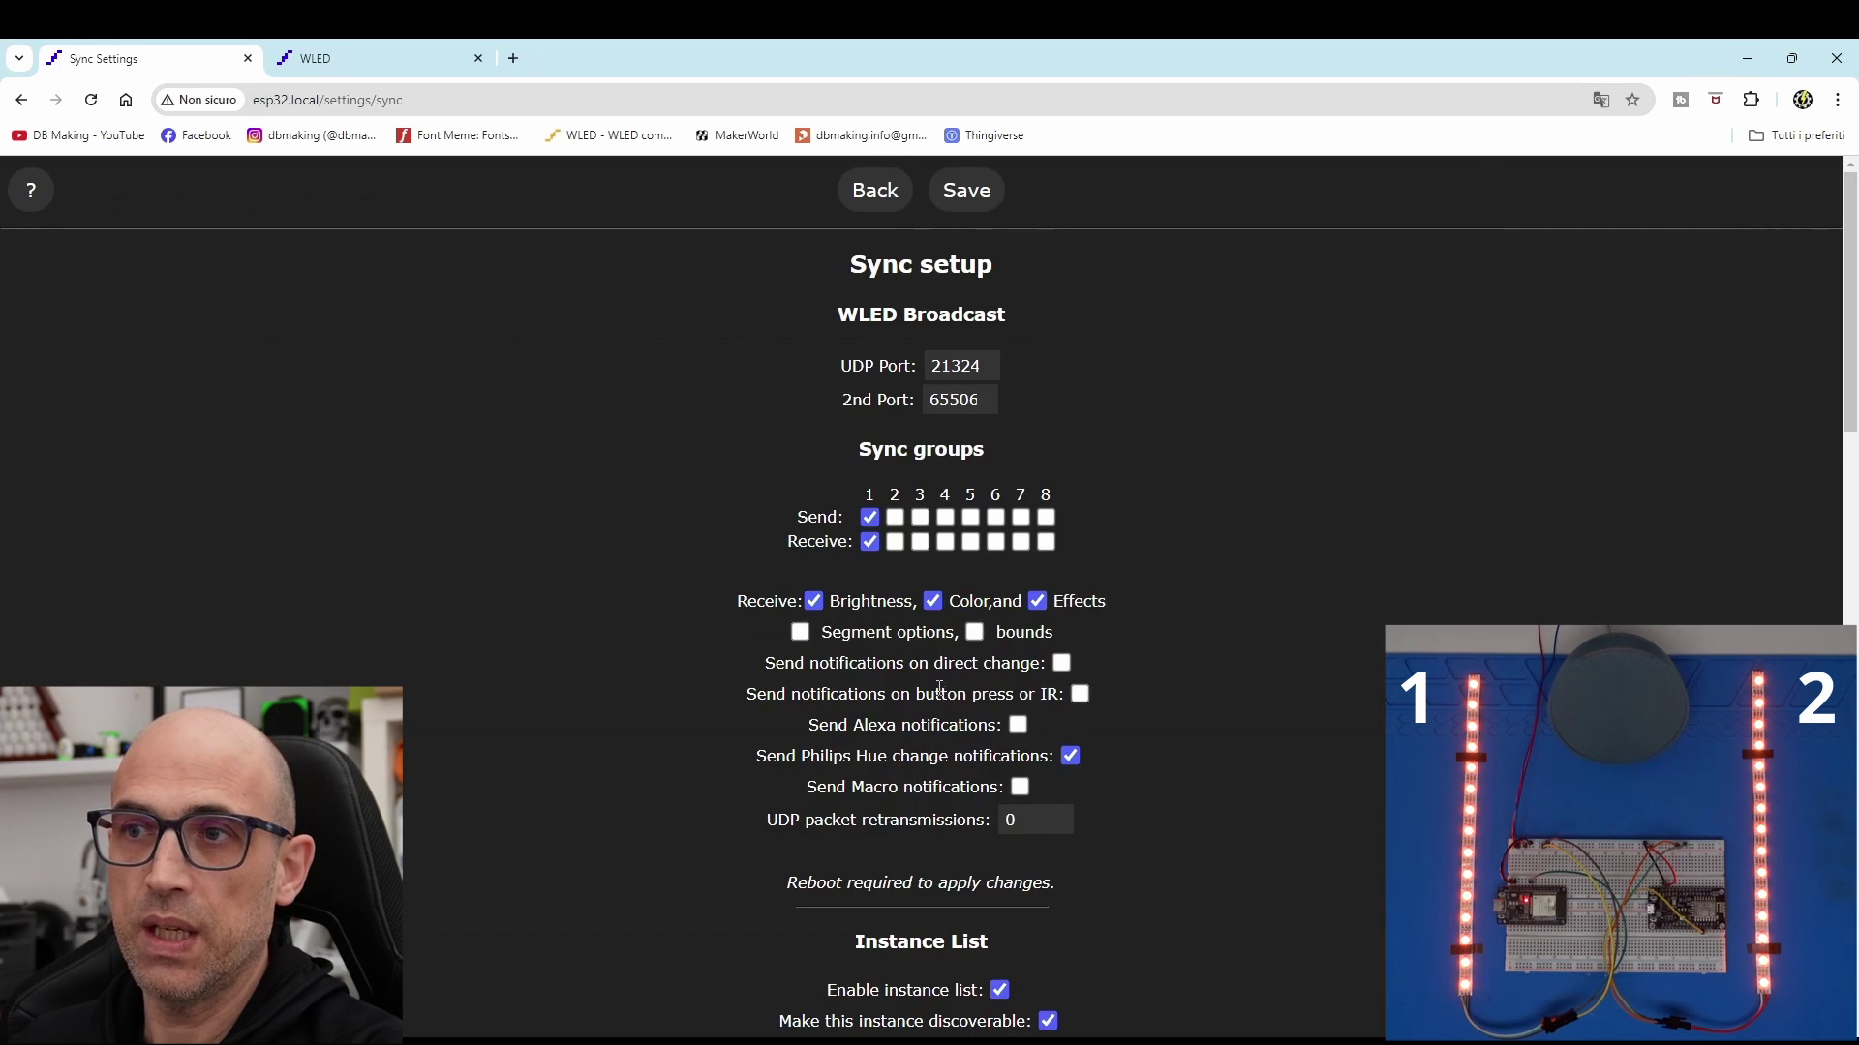
pyautogui.scroll(-10, 961, 547)
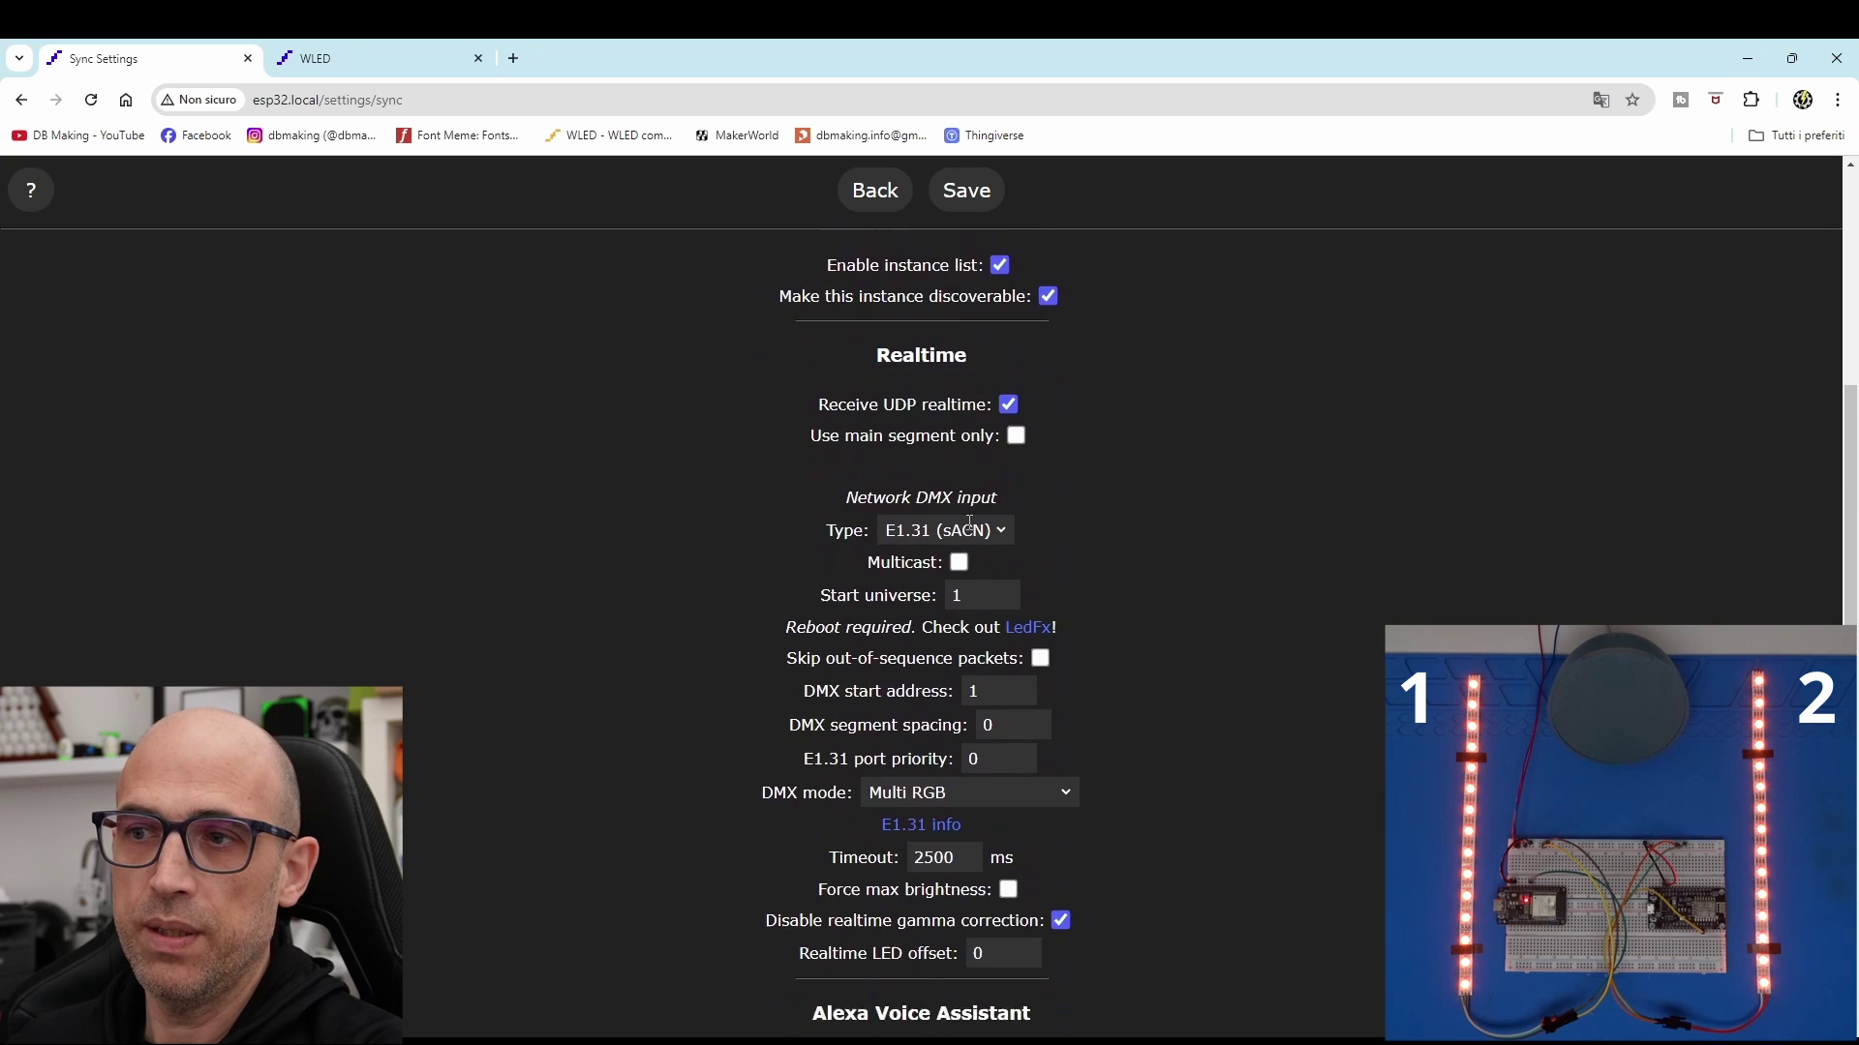
pyautogui.scroll(-2, 971, 524)
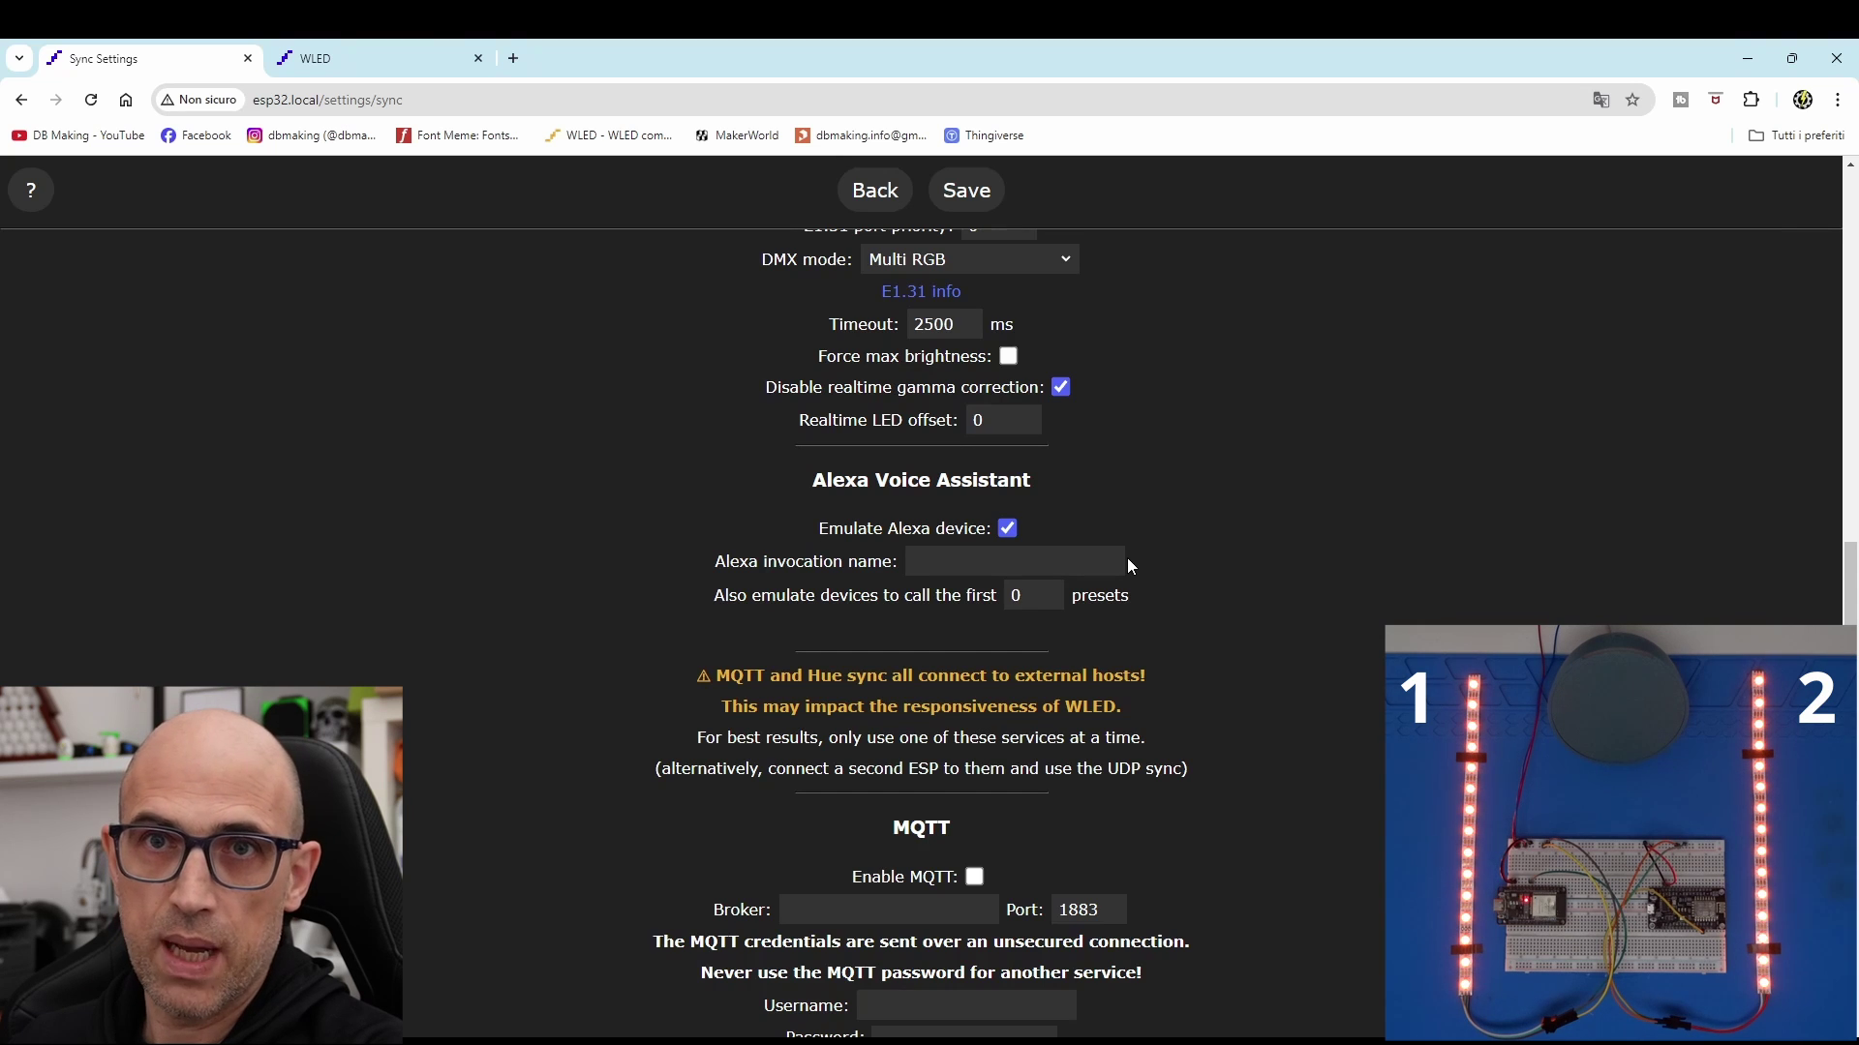
pyautogui.click(987, 559)
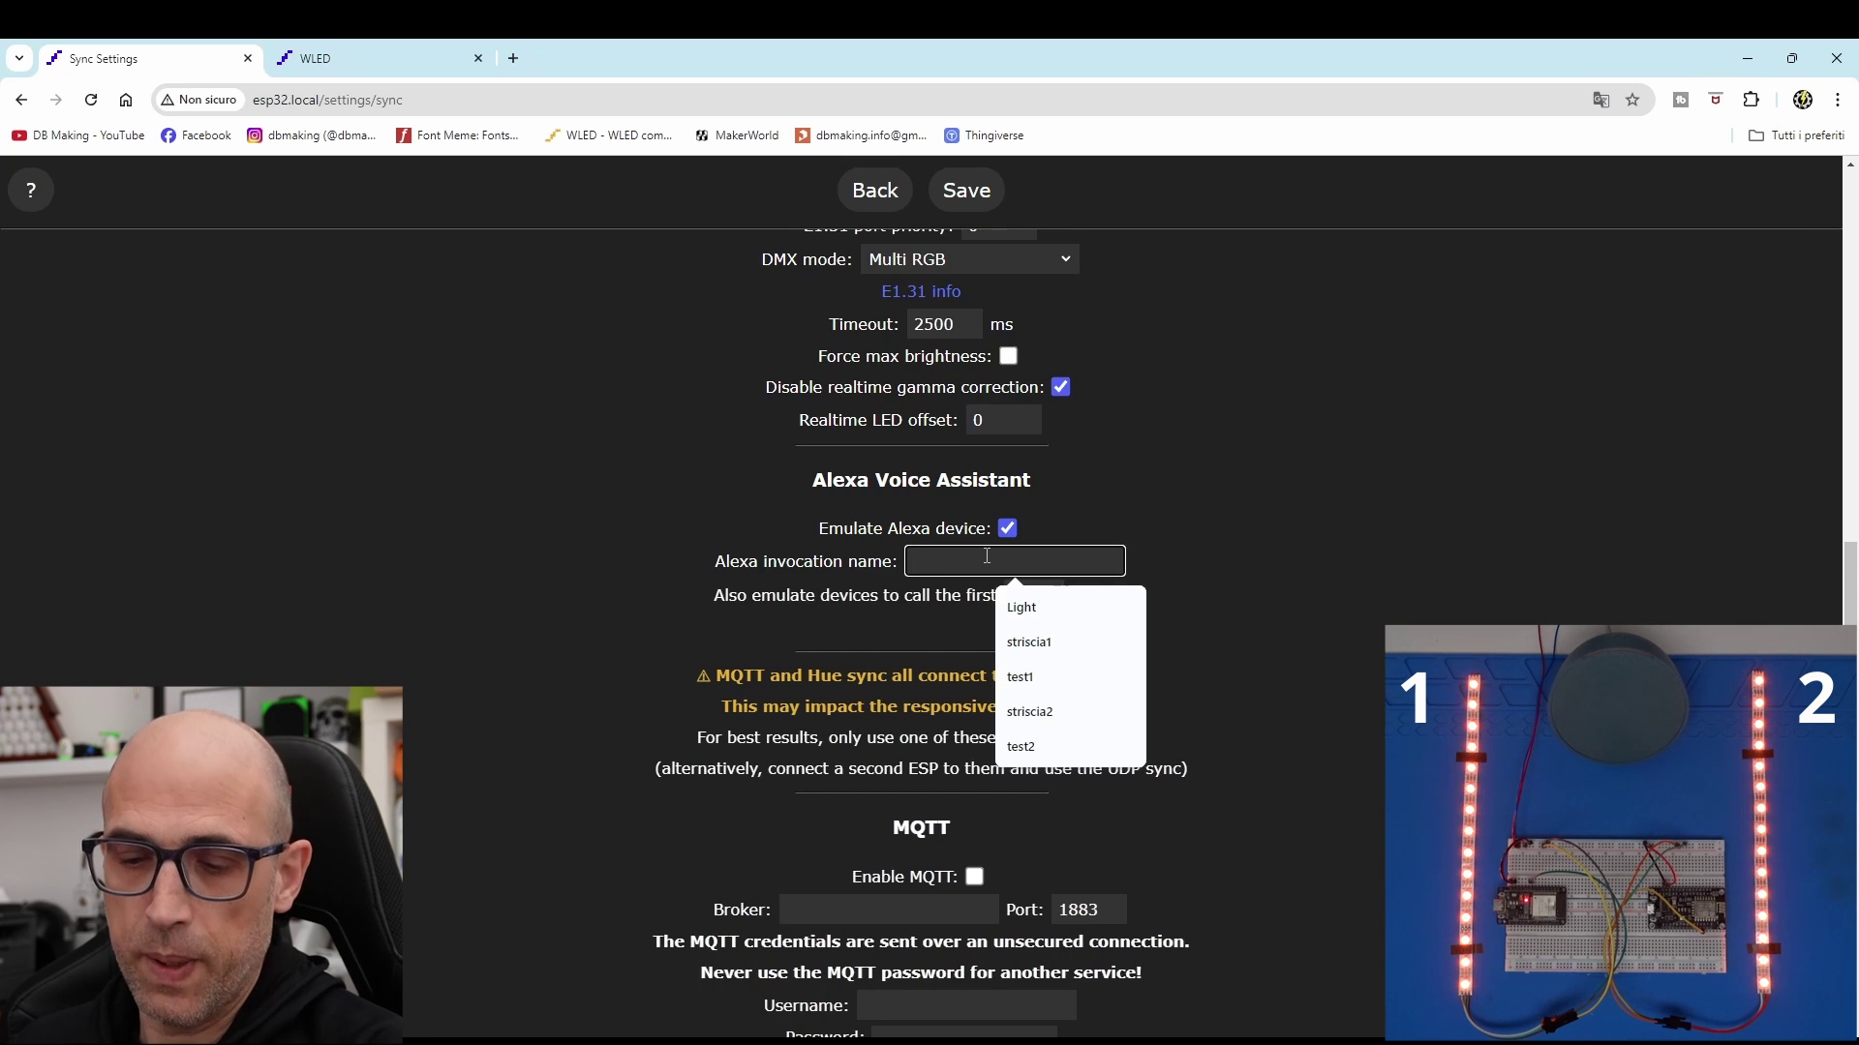
pyautogui.write('striscia1')
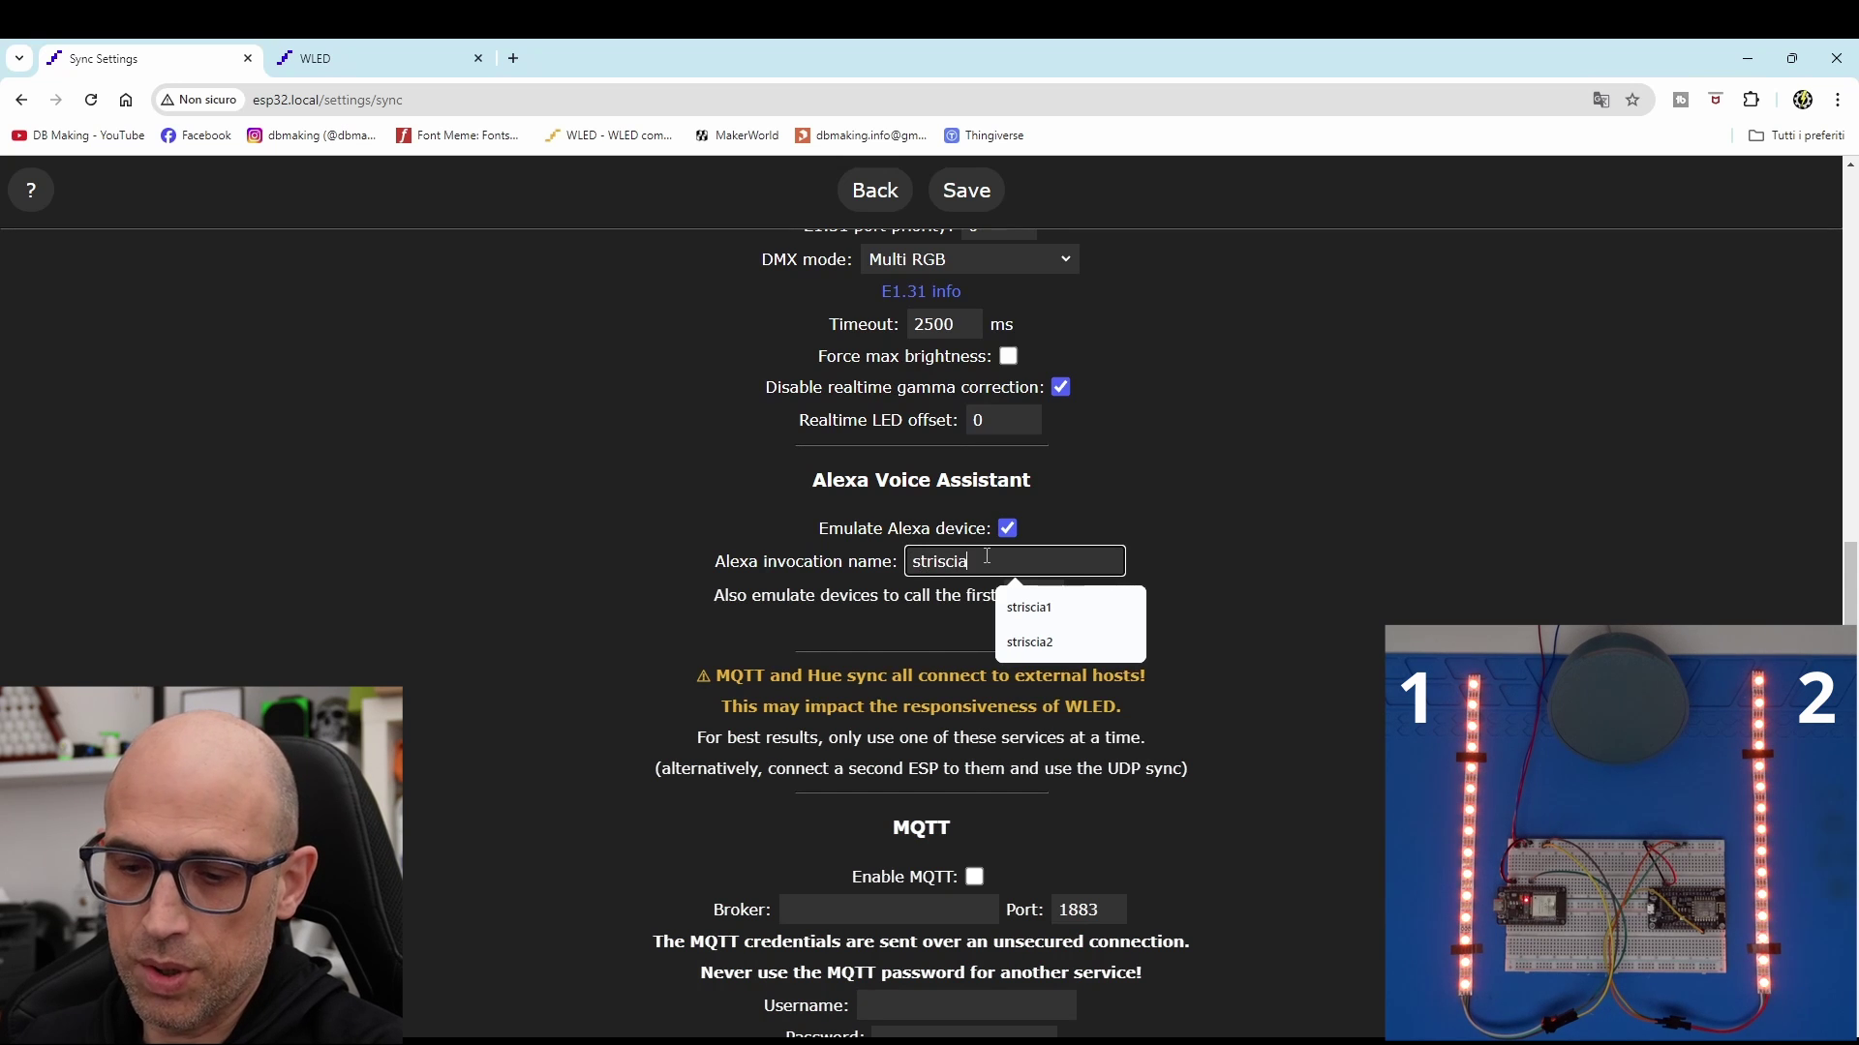
pyautogui.click(1188, 544)
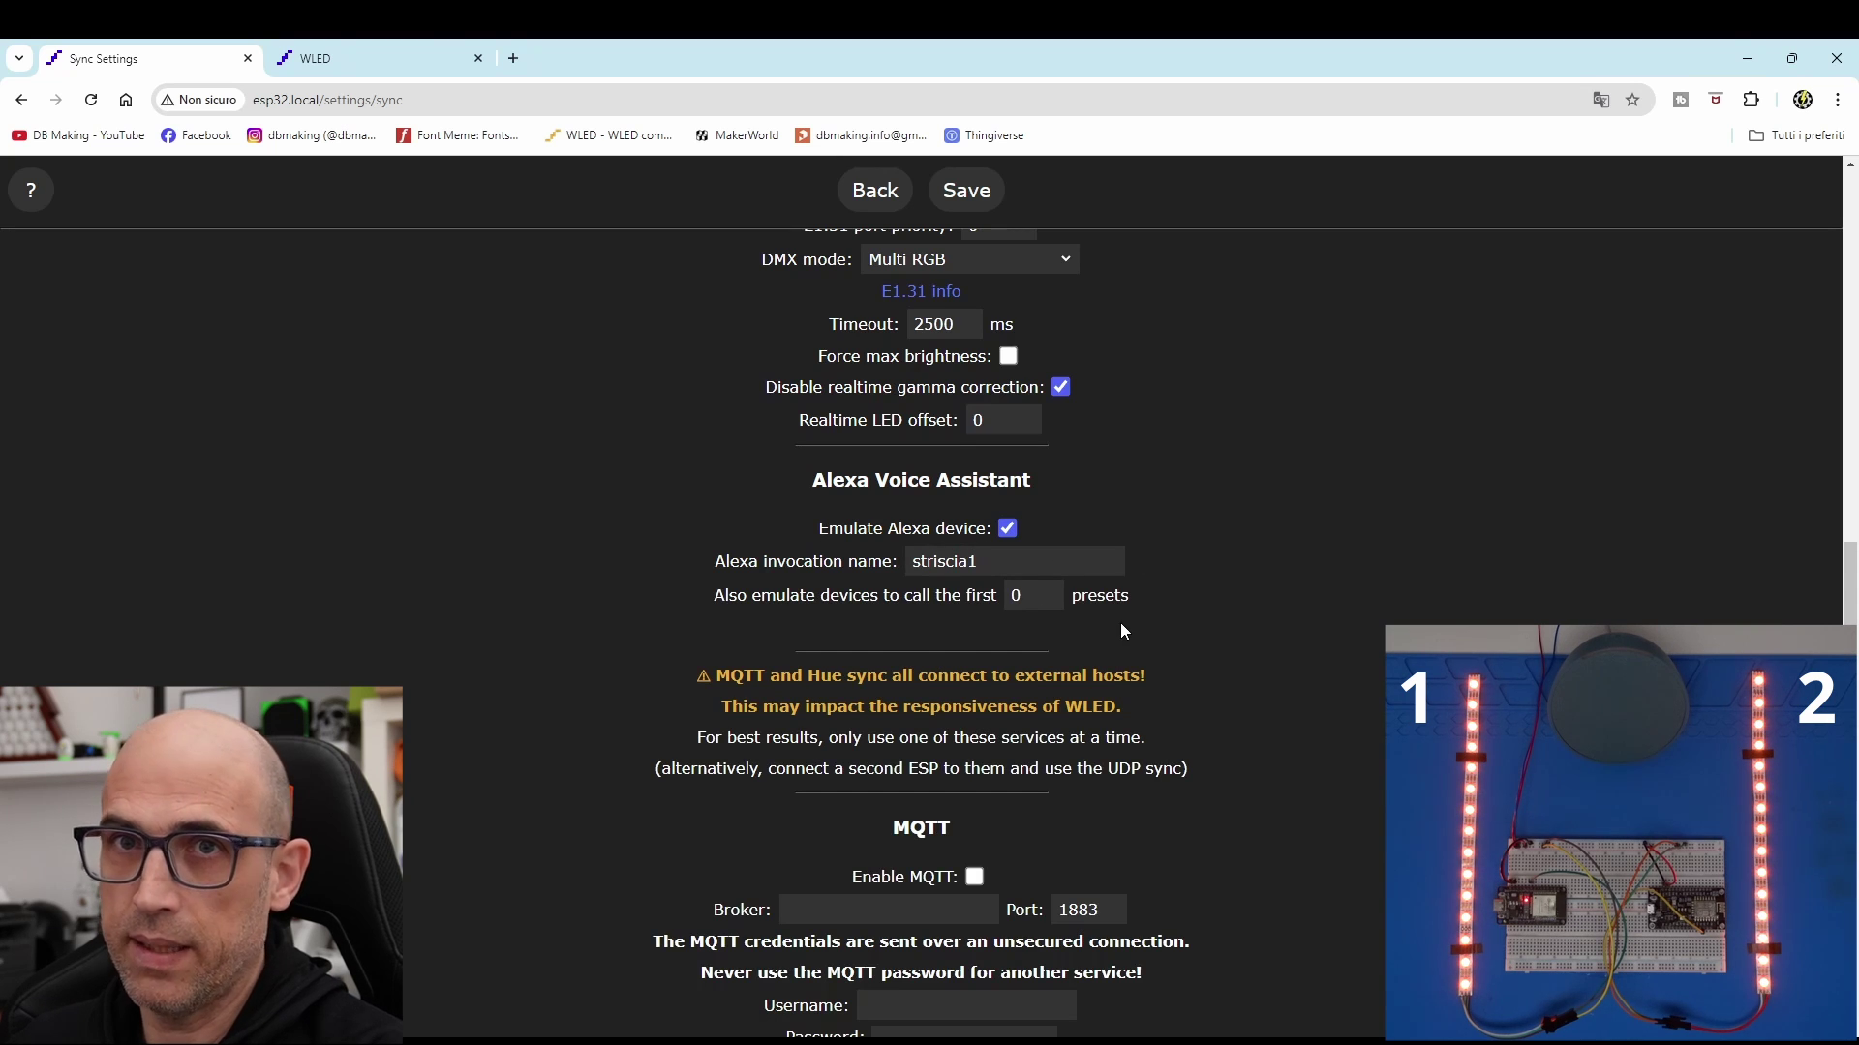
pyautogui.click(976, 195)
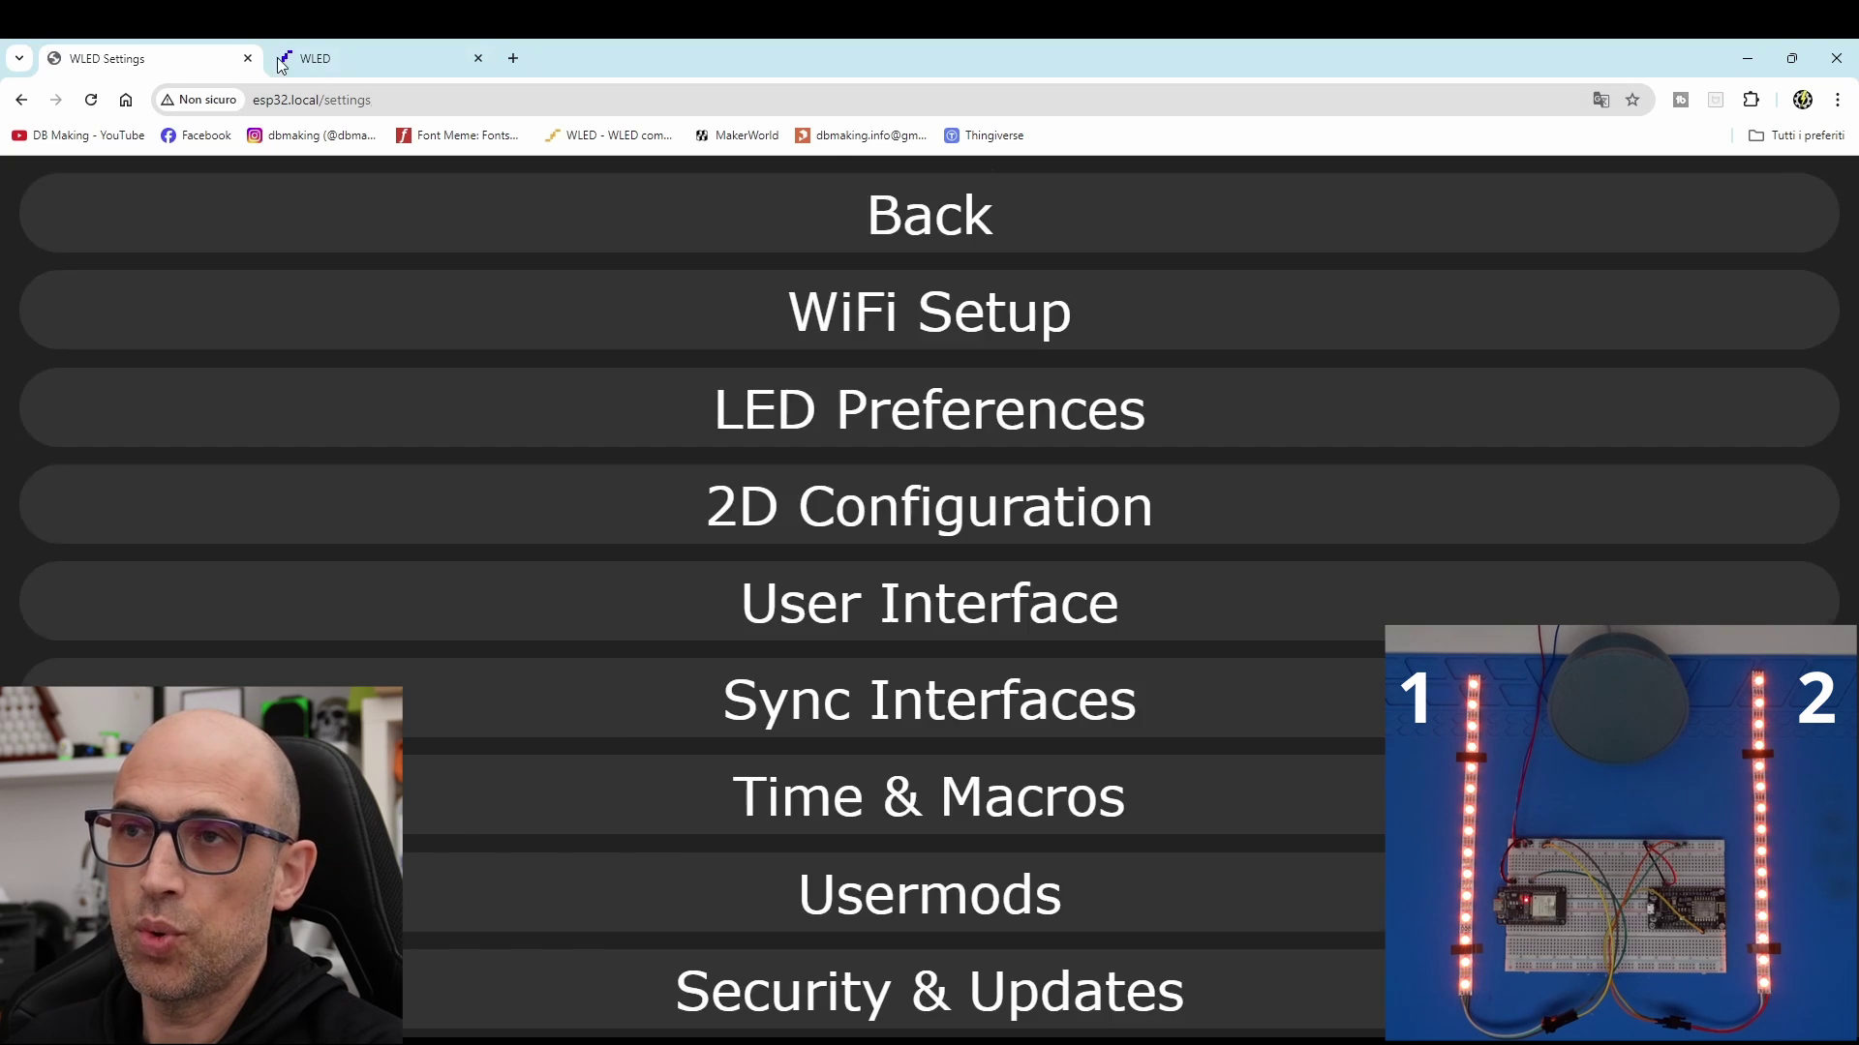
# - In the sync interface settings of the esp8266.local controller, enable Alexa device emulation with the invocation name striscia2 and save
pyautogui.click(362, 51)
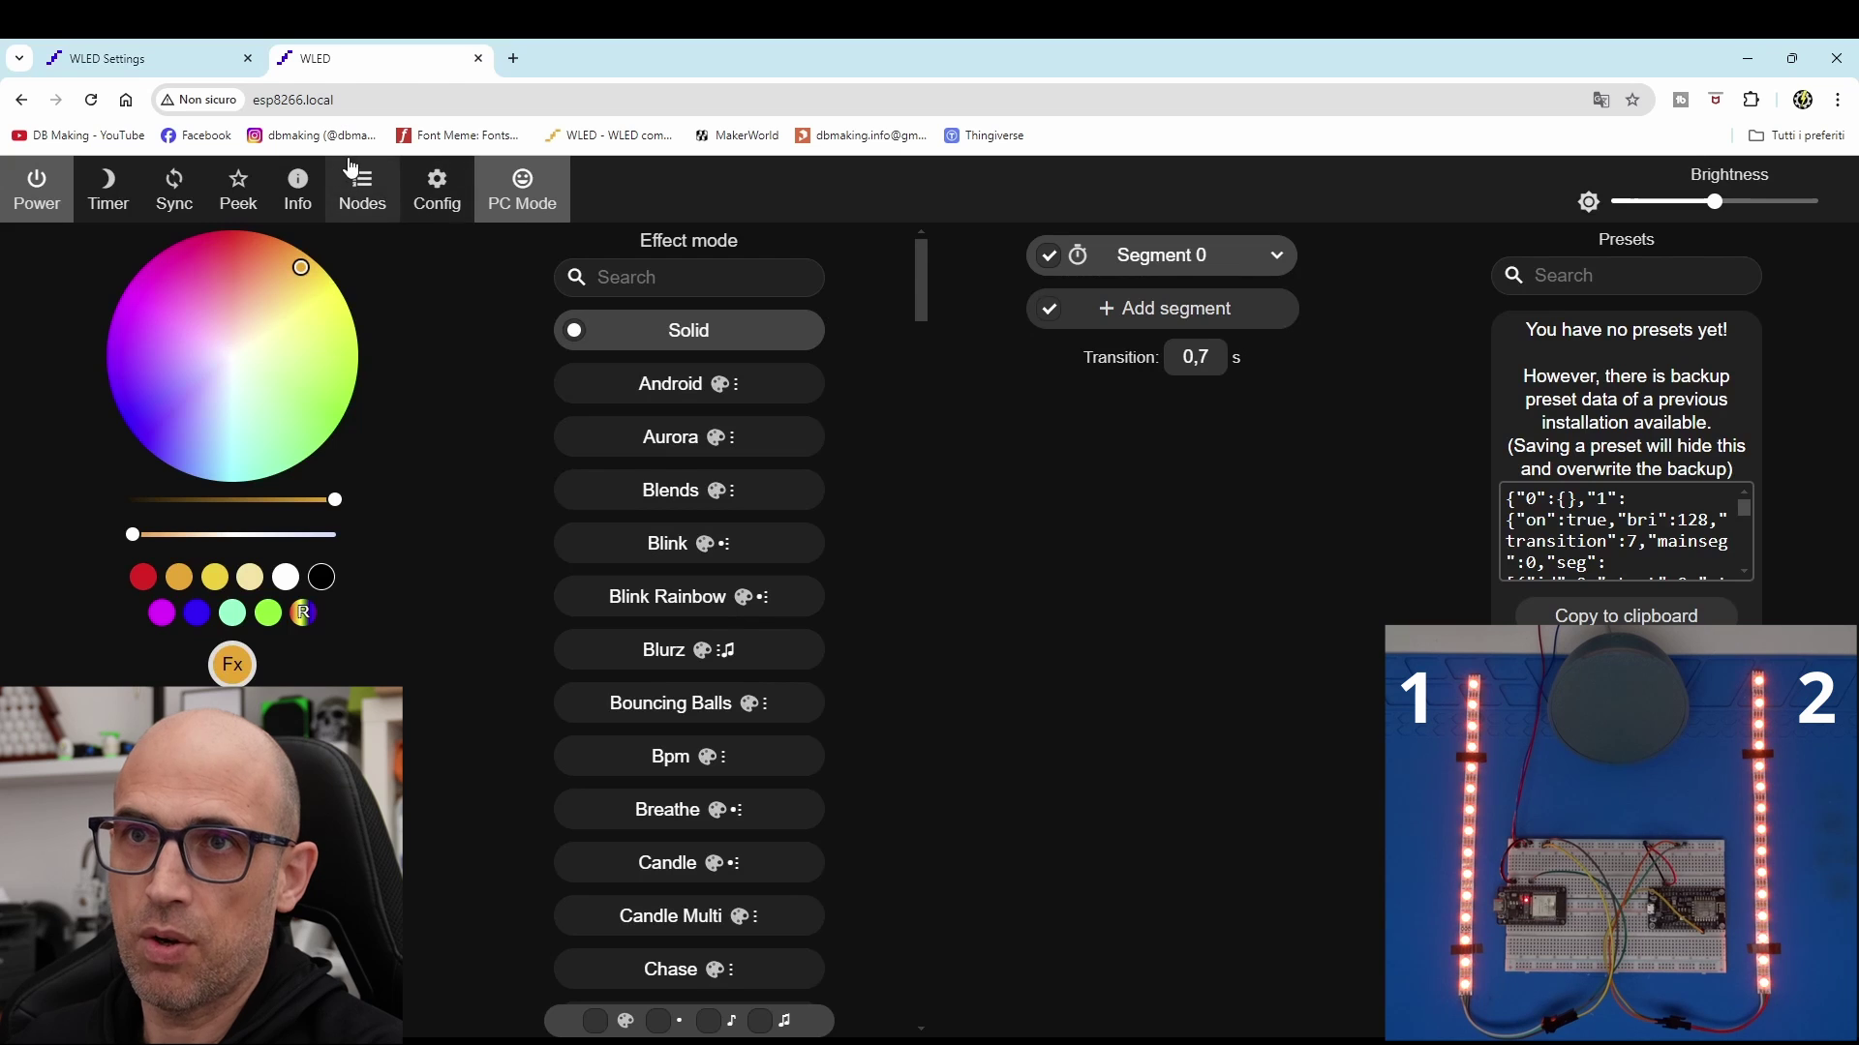
pyautogui.click(435, 192)
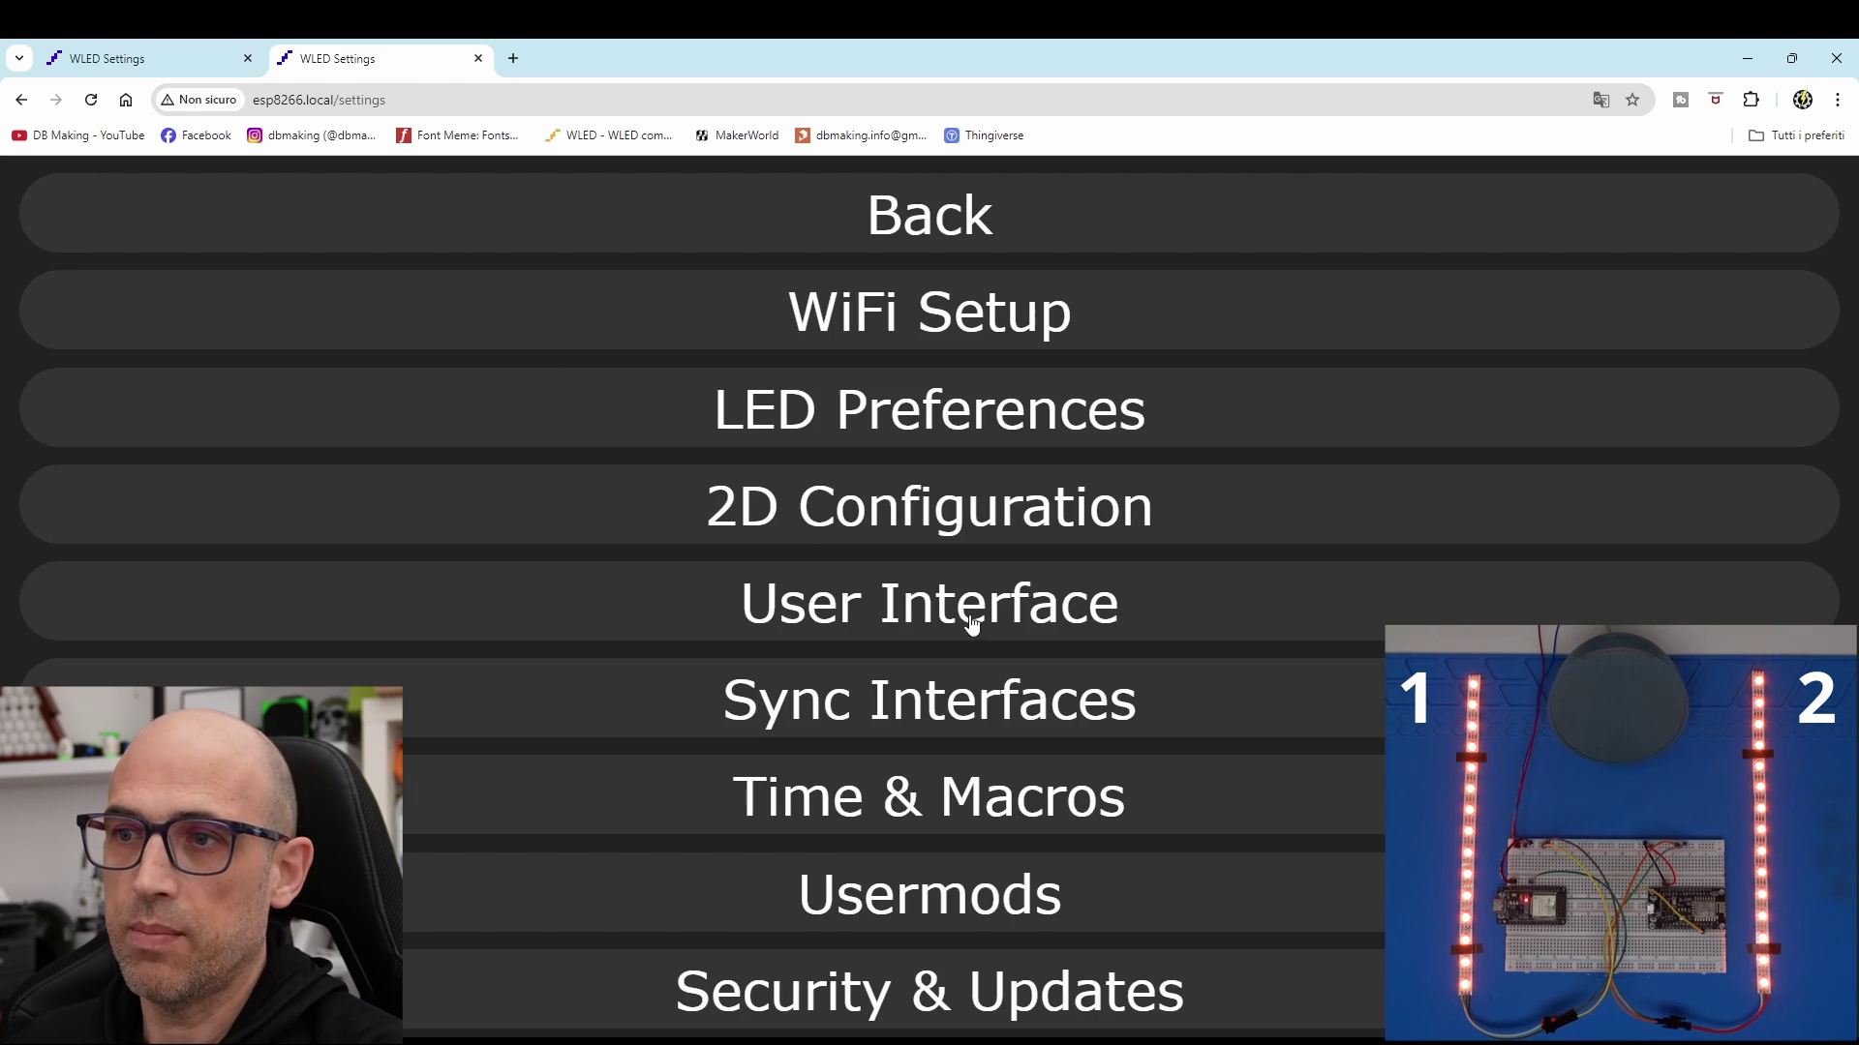
pyautogui.click(968, 699)
pyautogui.scroll(-7, 1015, 668)
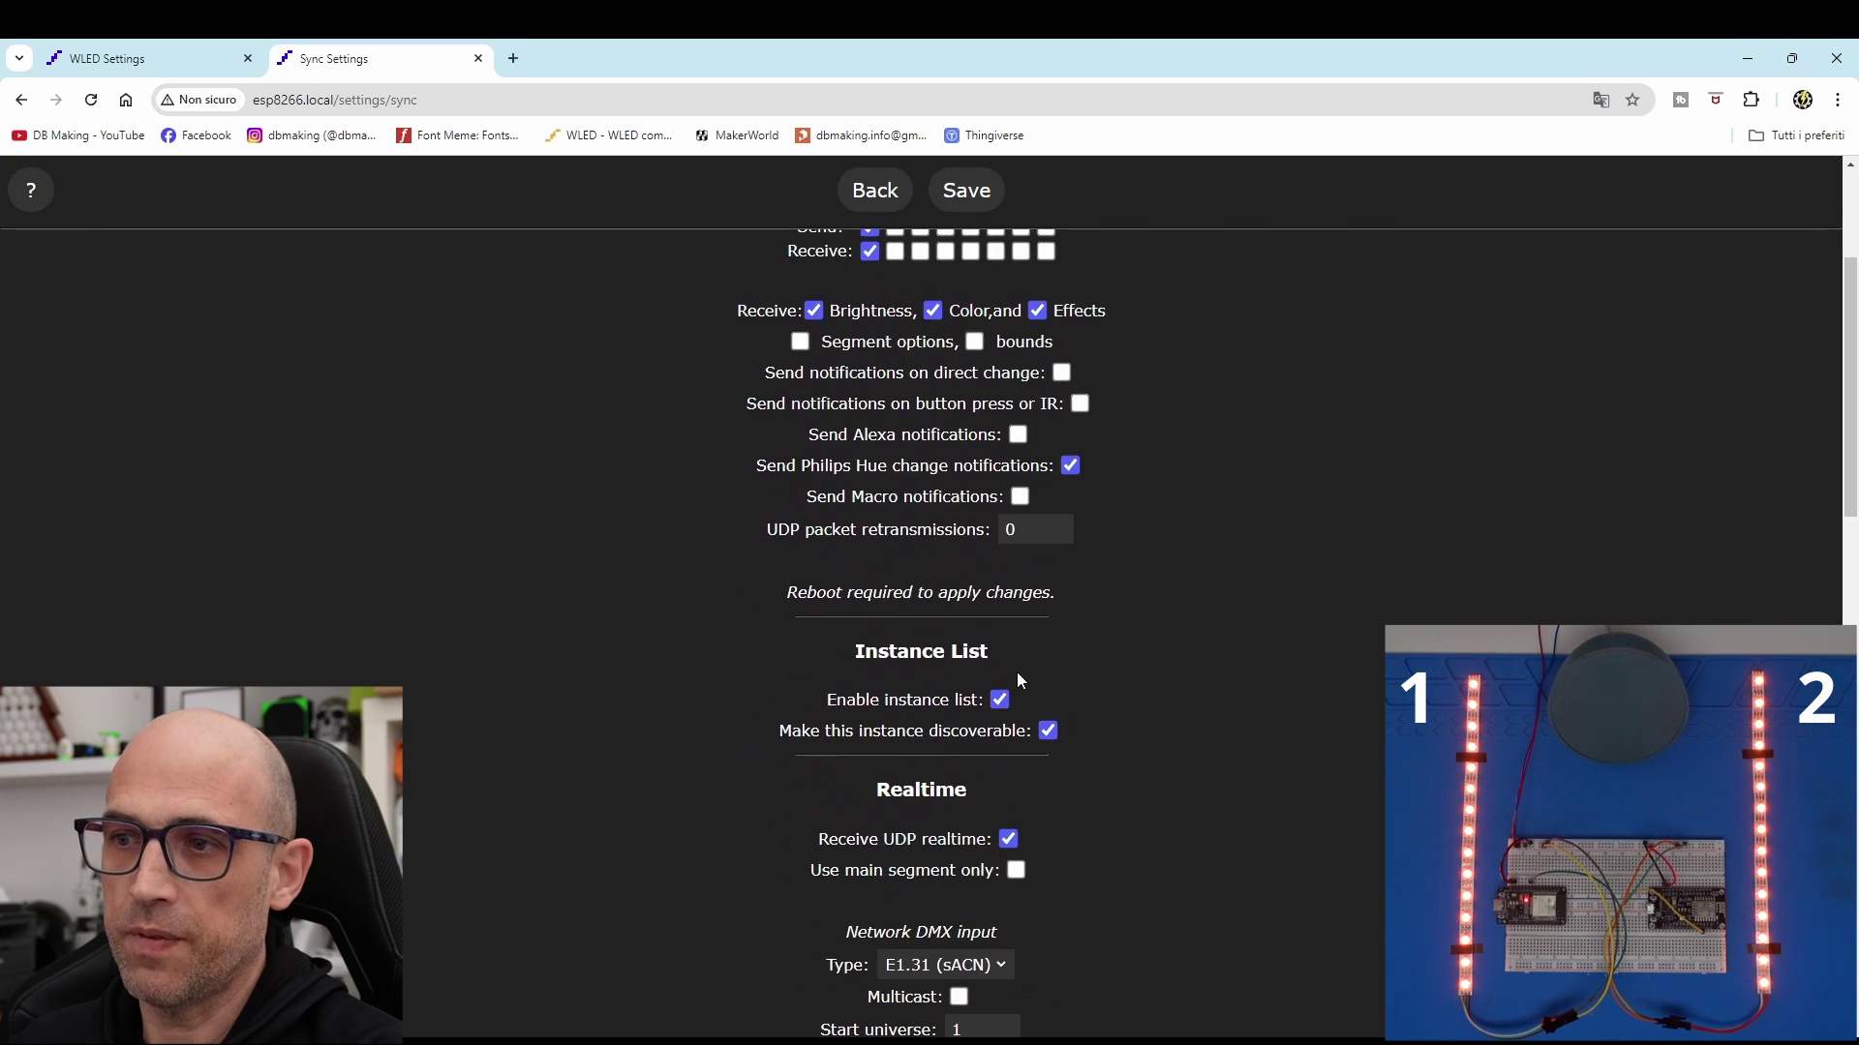
pyautogui.scroll(-6, 1015, 668)
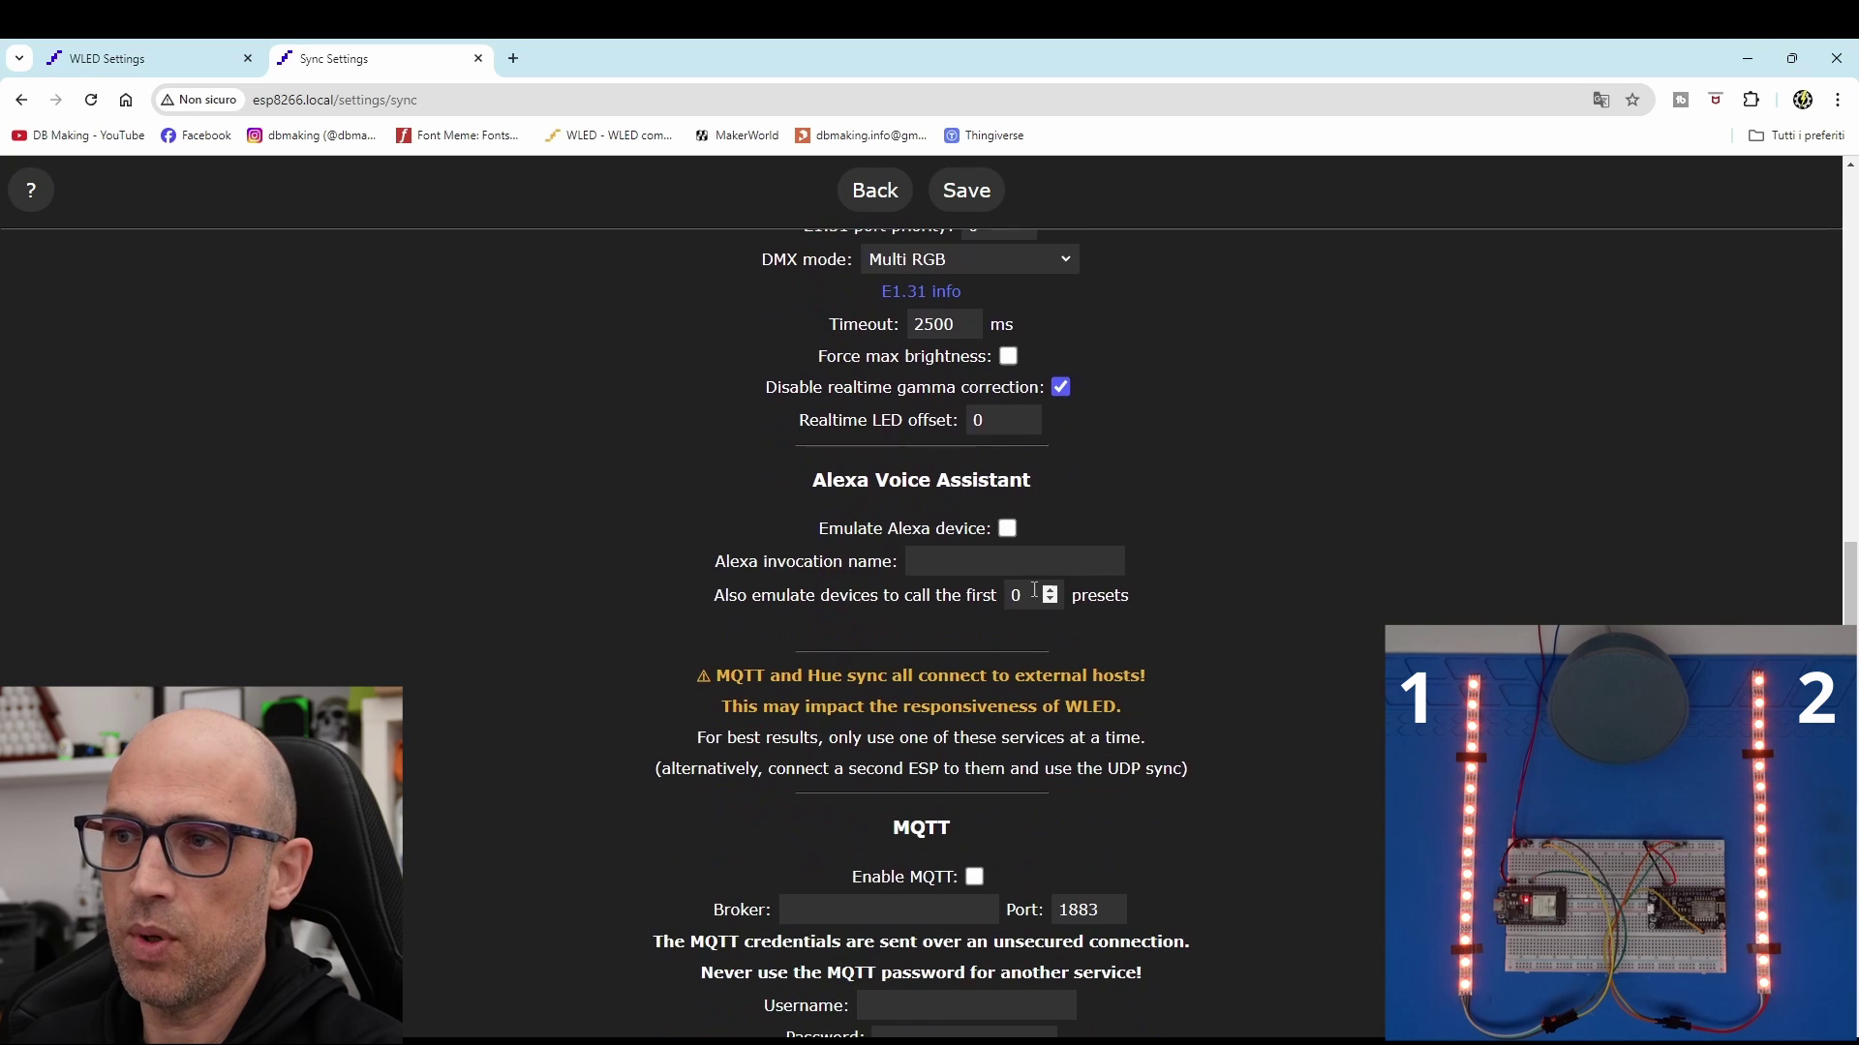
pyautogui.click(1008, 529)
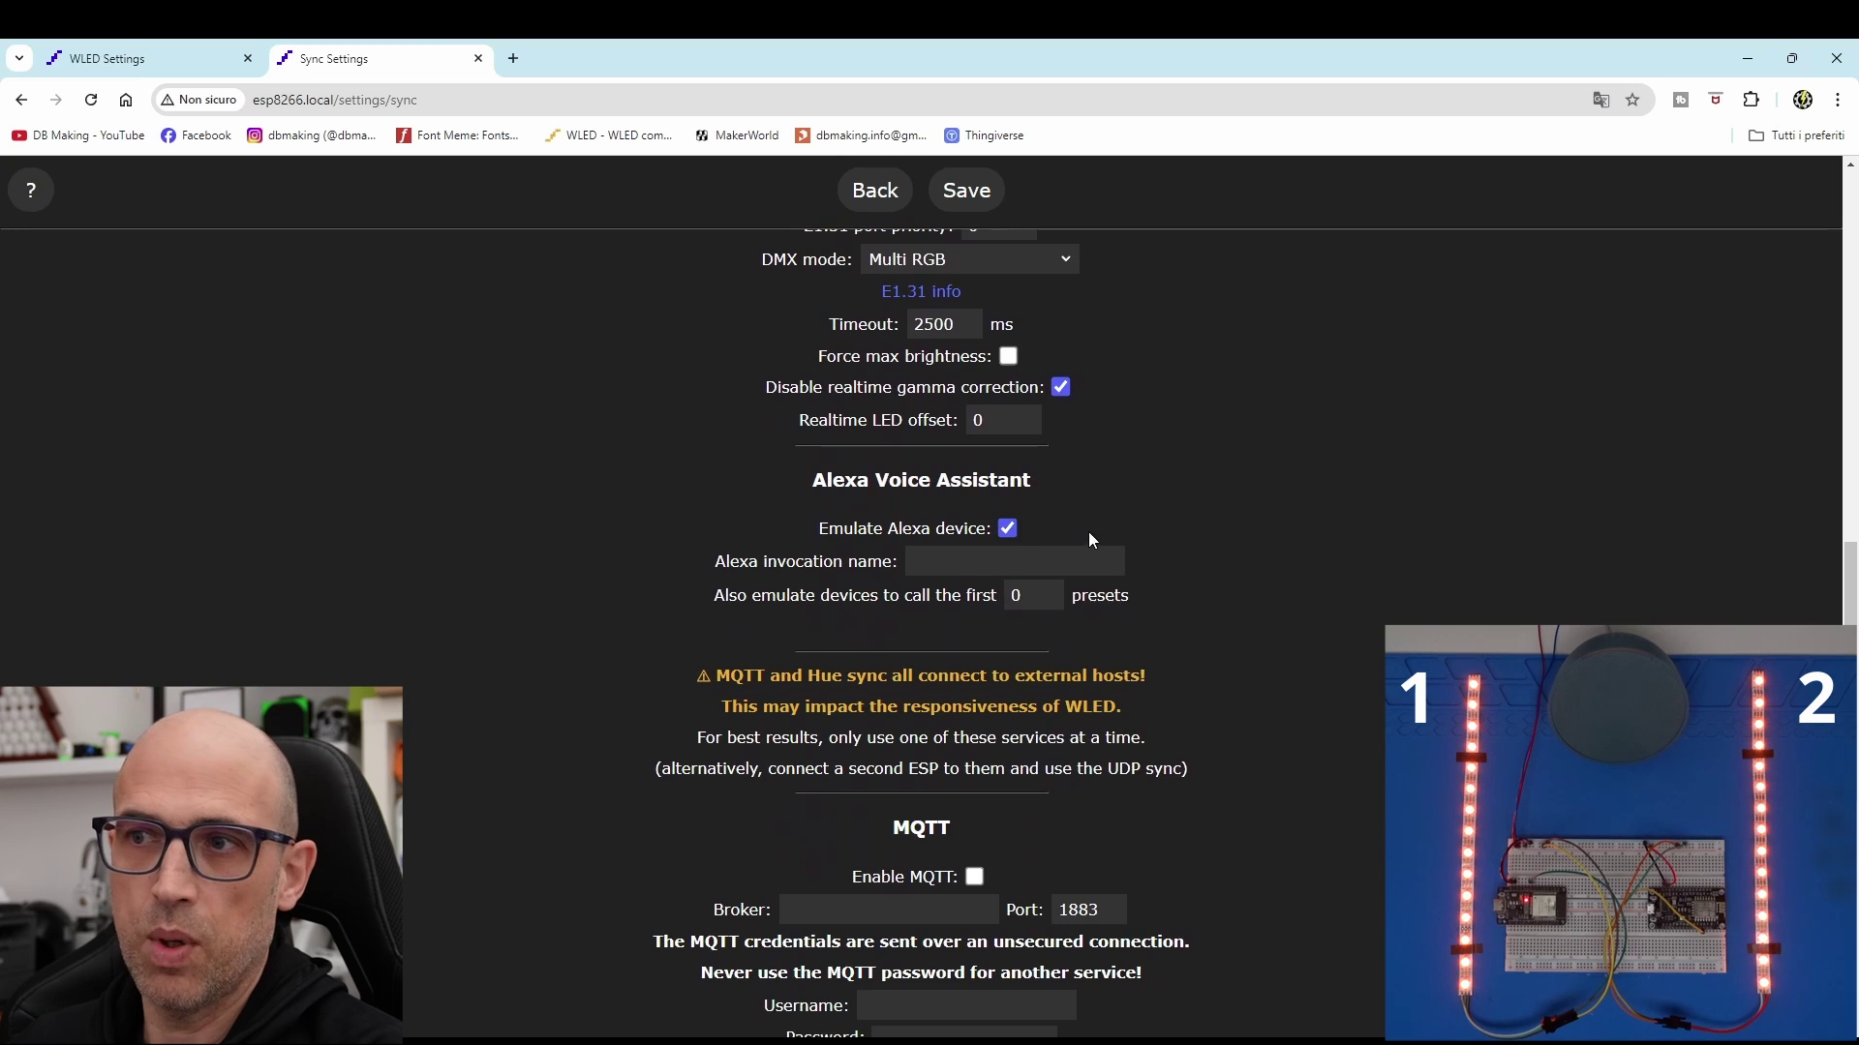
pyautogui.click(942, 561)
pyautogui.write('stris')
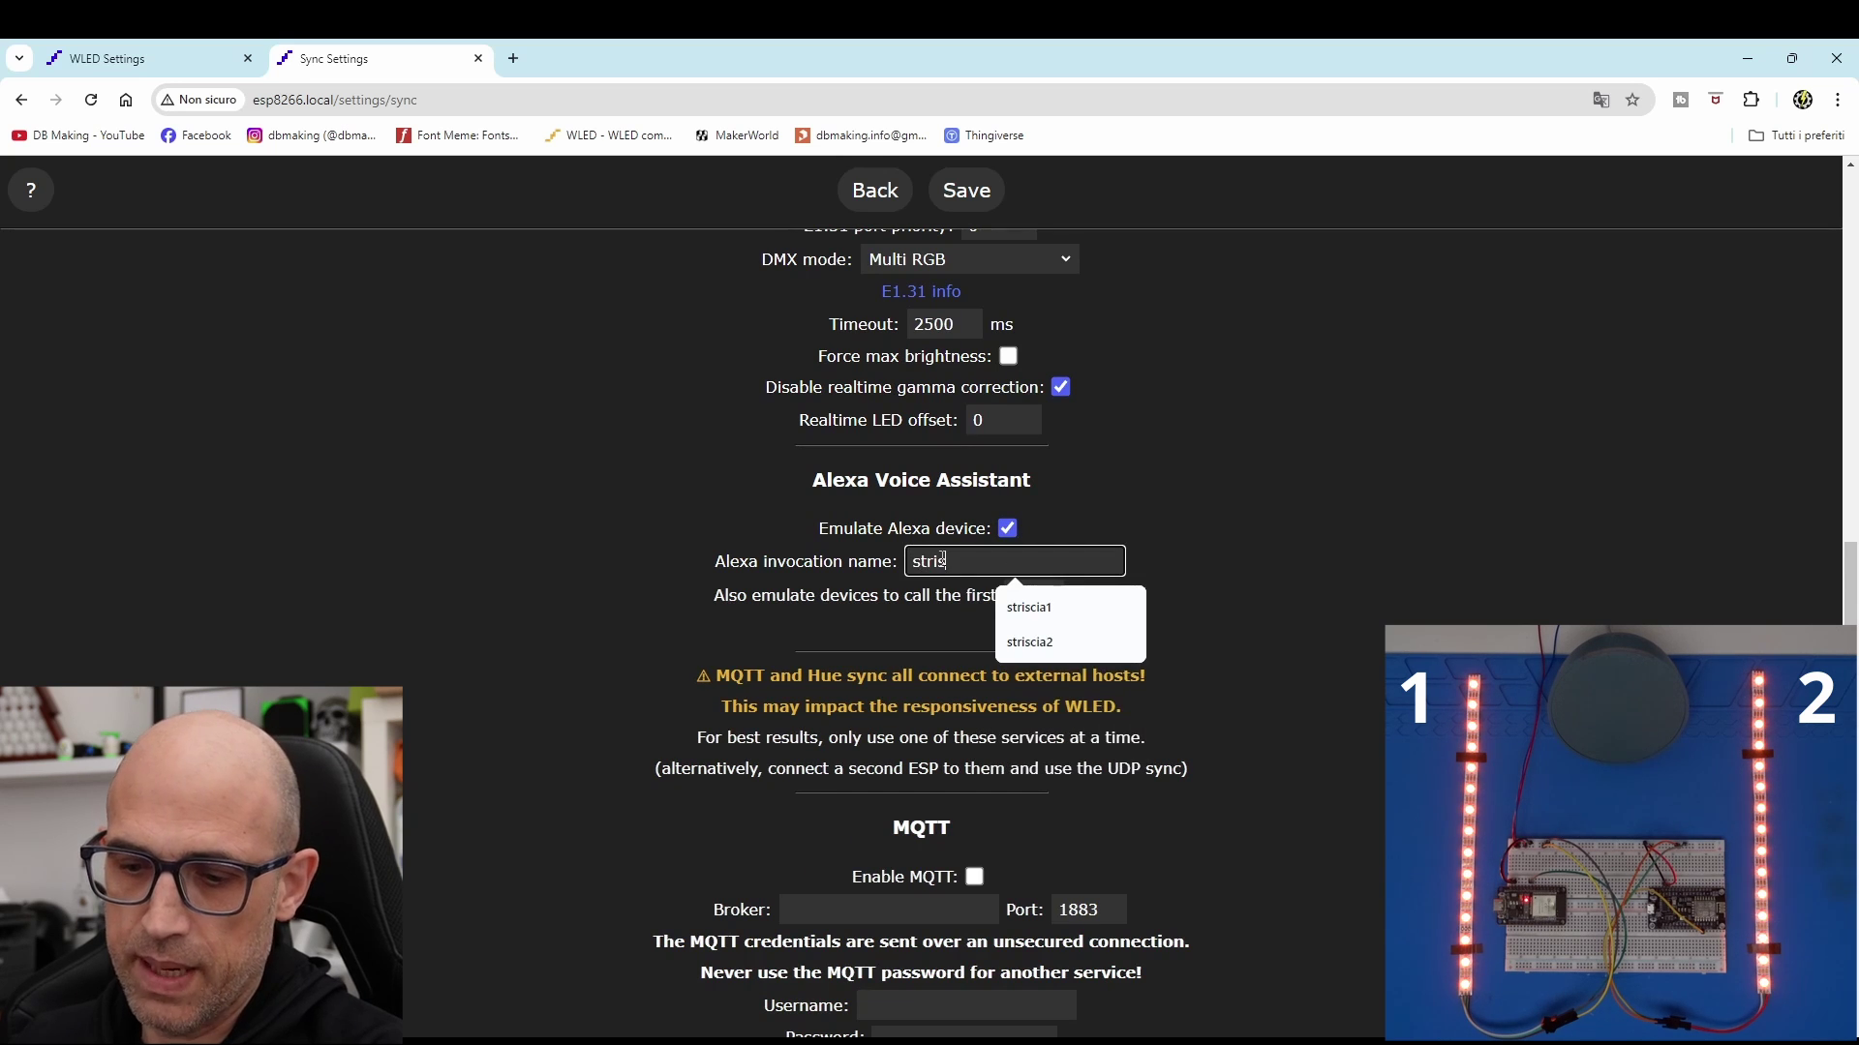
pyautogui.write('cia2')
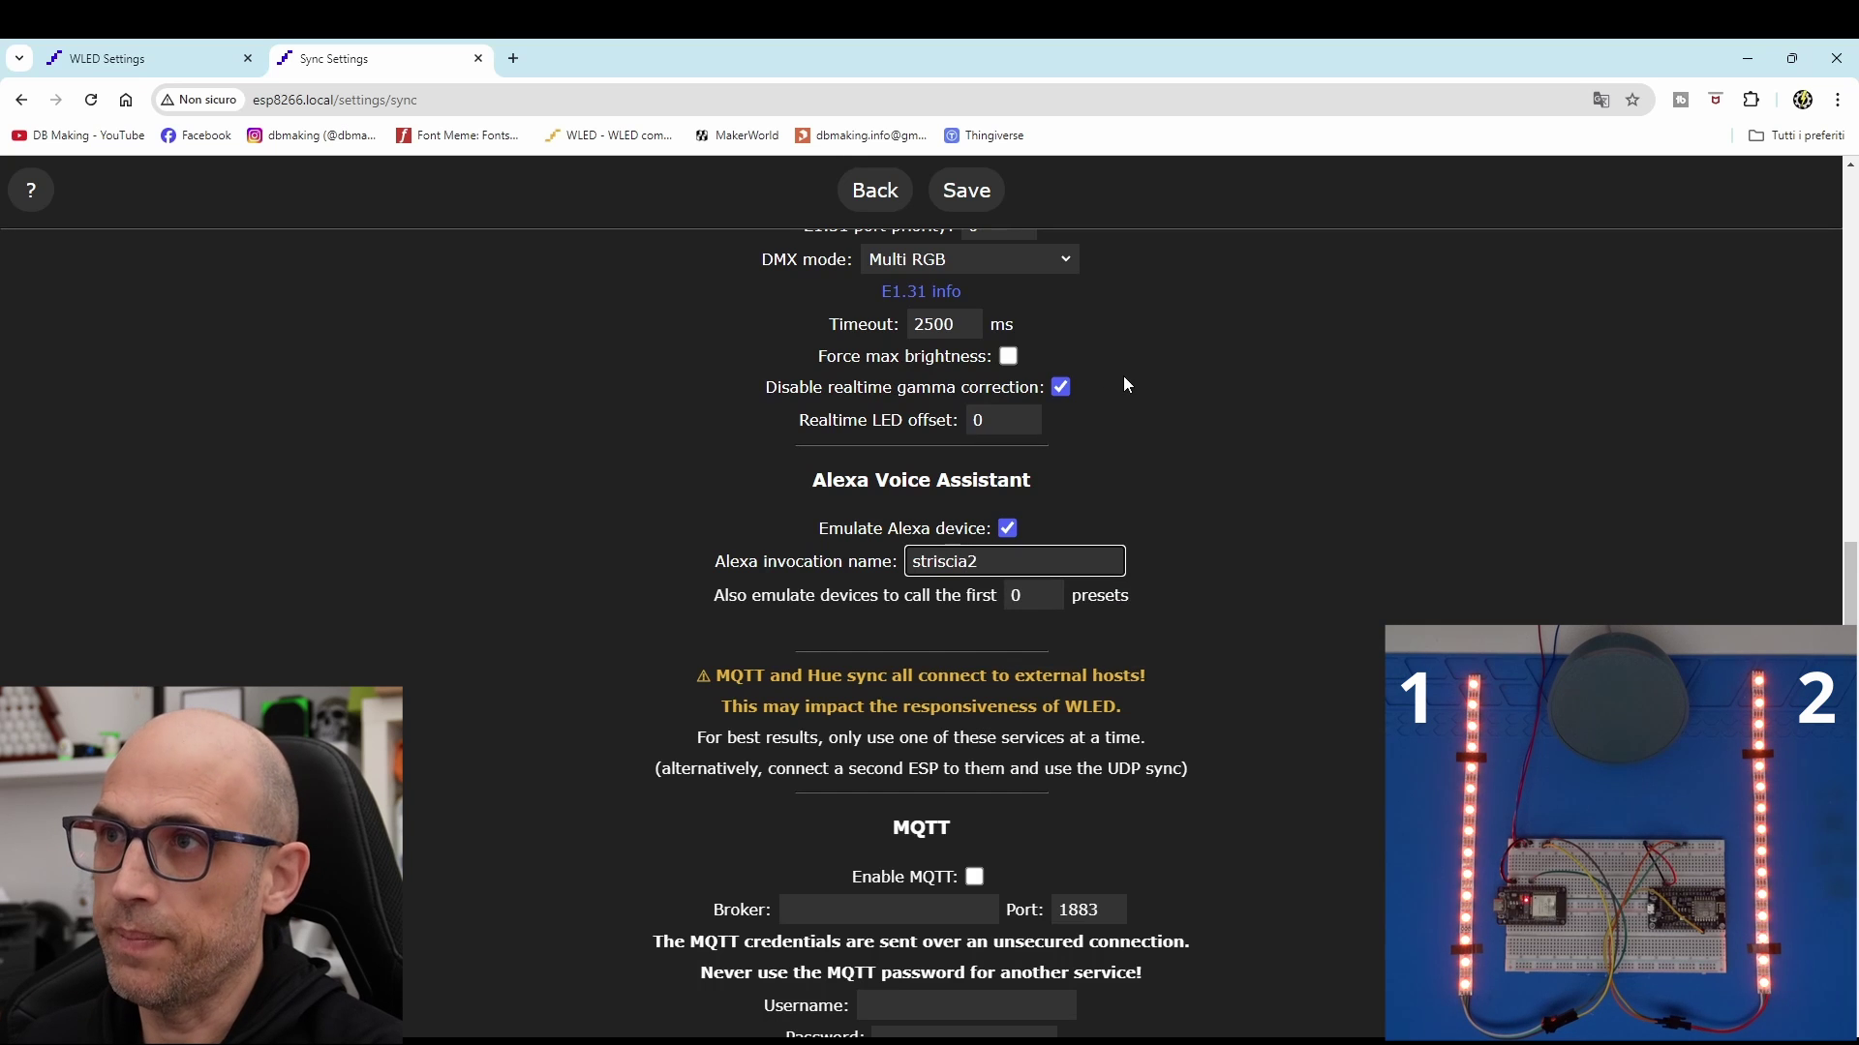
pyautogui.click(973, 199)
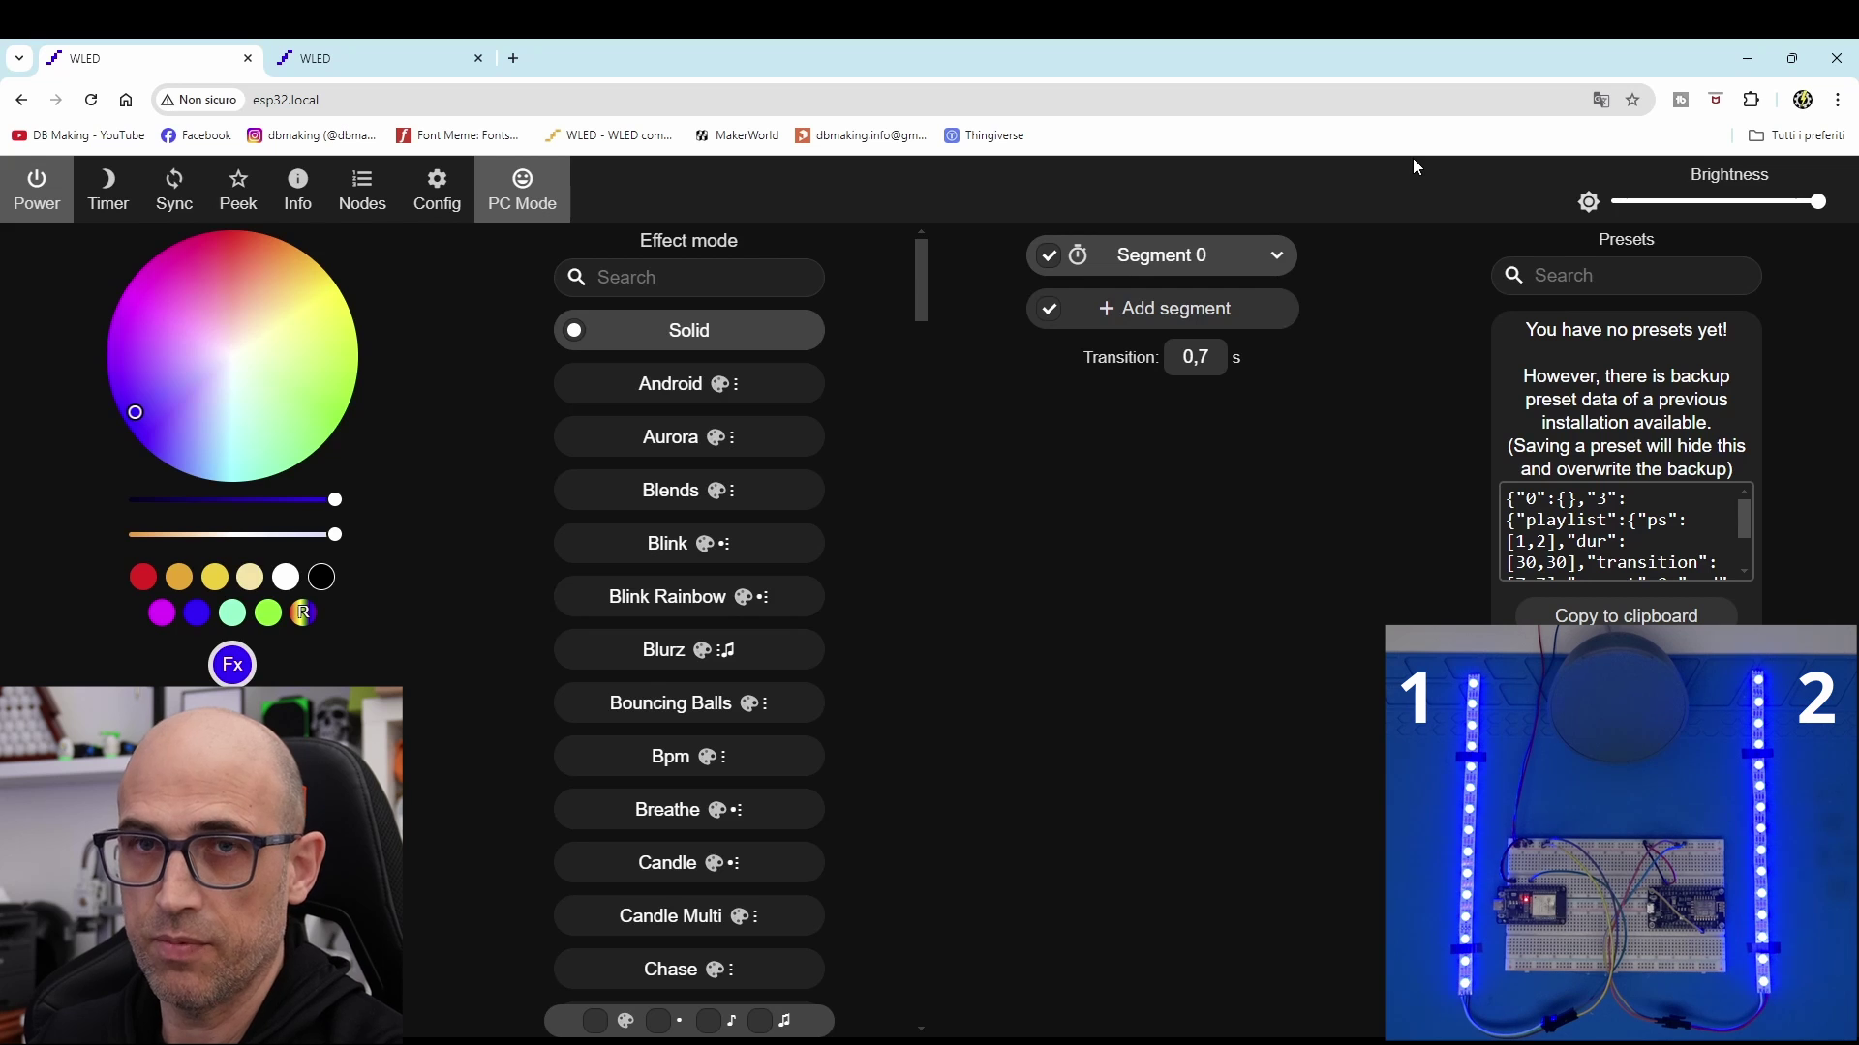
# - Enable sending Alexa notifications in the sync settings of esp32.local, save them, and turn on sync for that controller
pyautogui.click(438, 208)
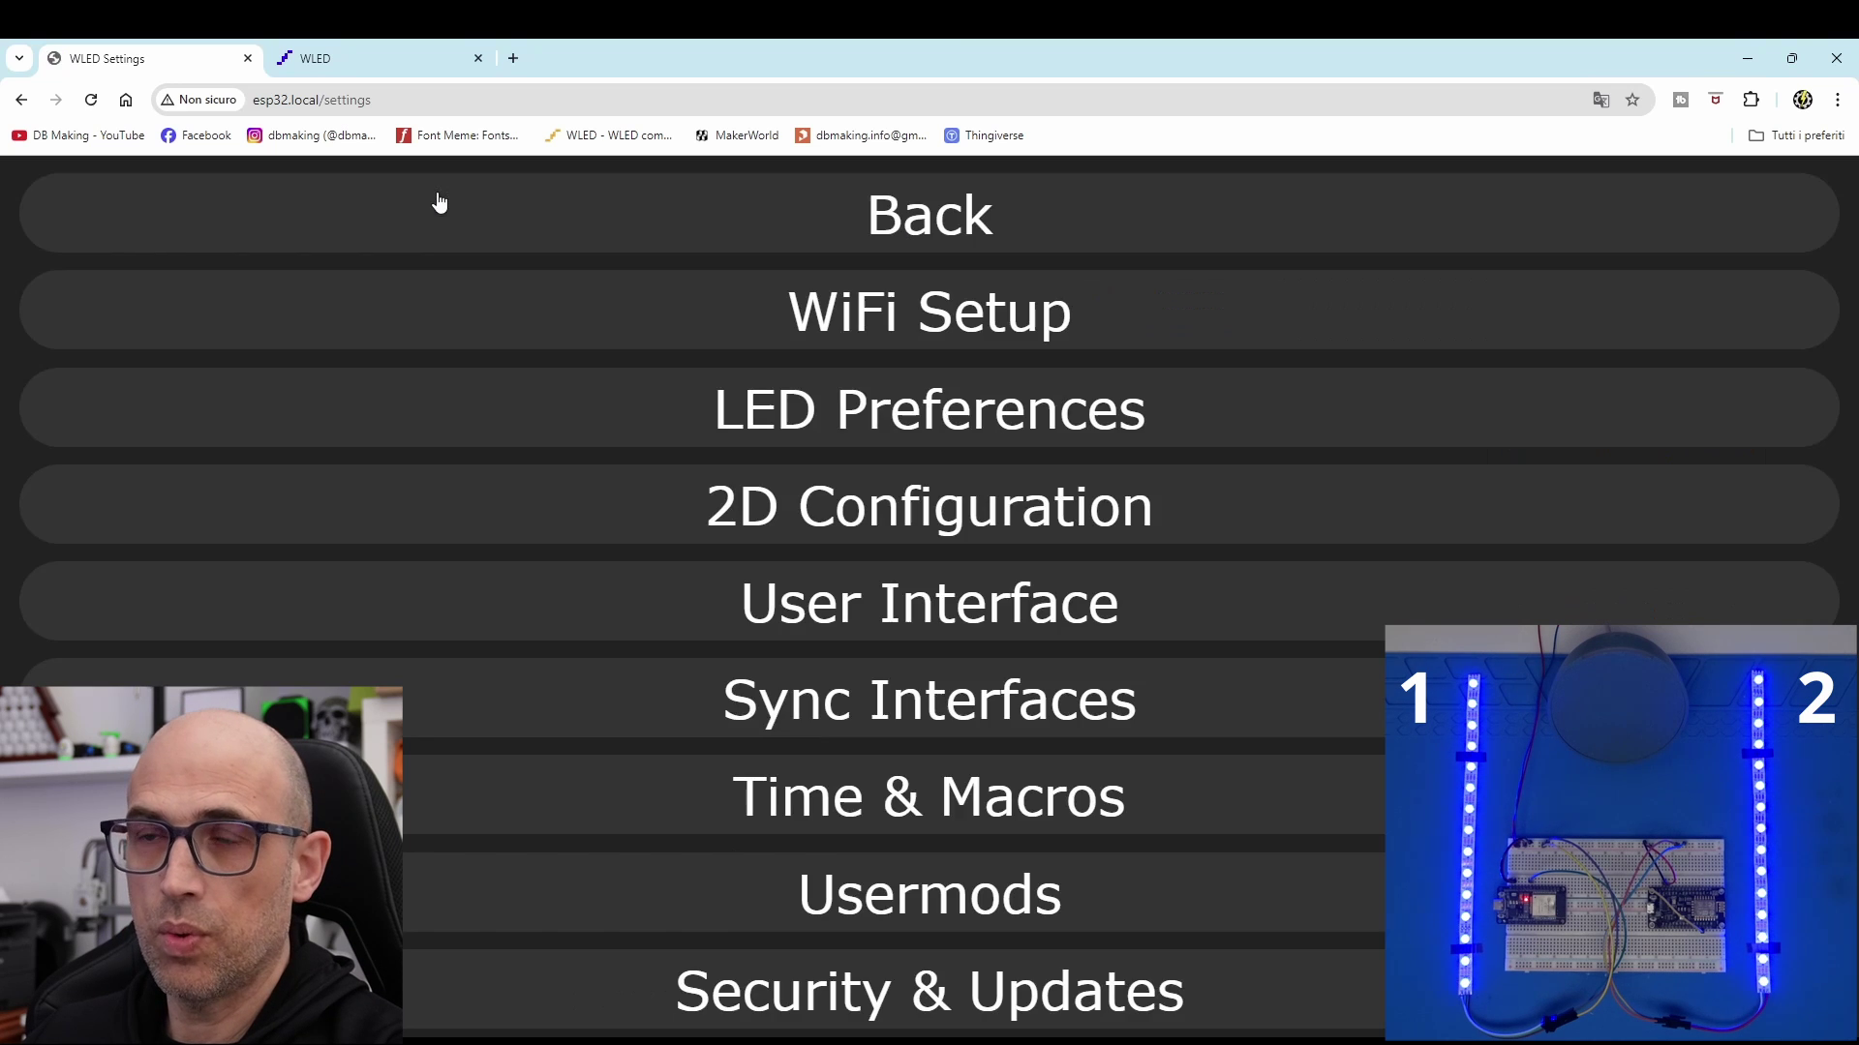
pyautogui.click(949, 713)
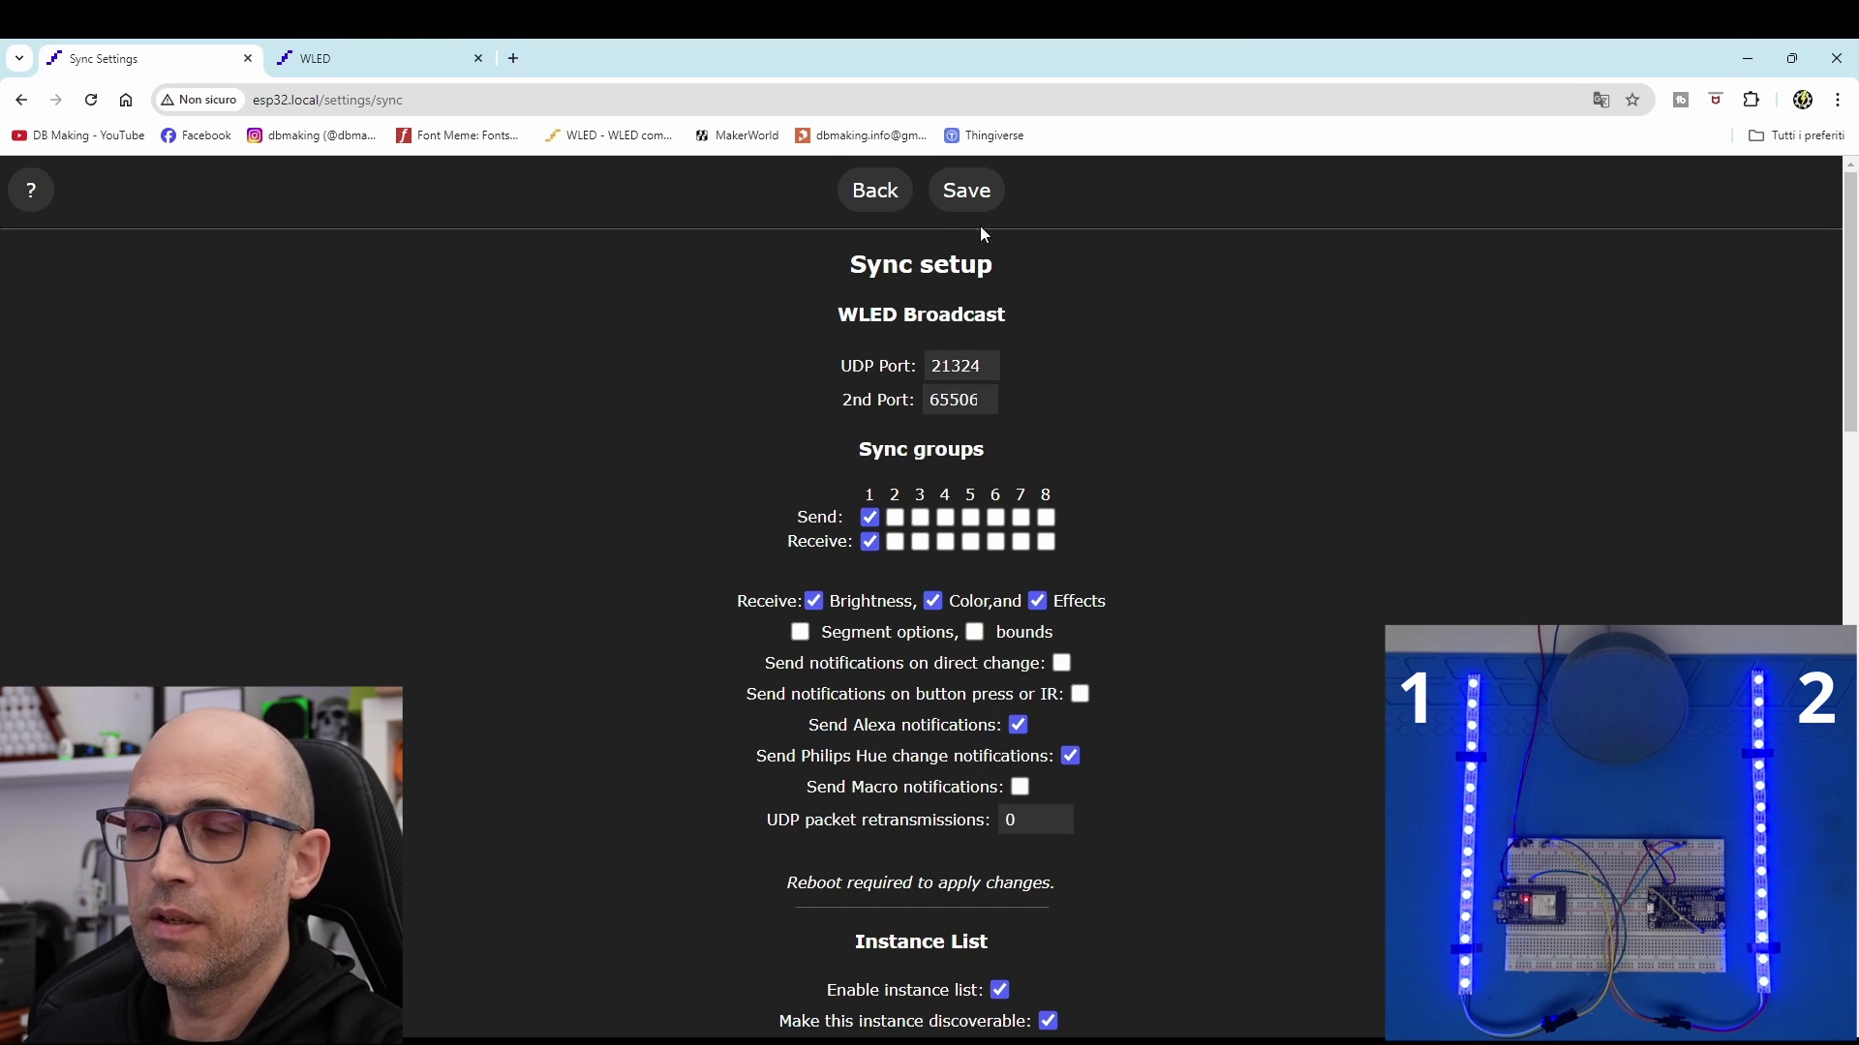
pyautogui.click(966, 193)
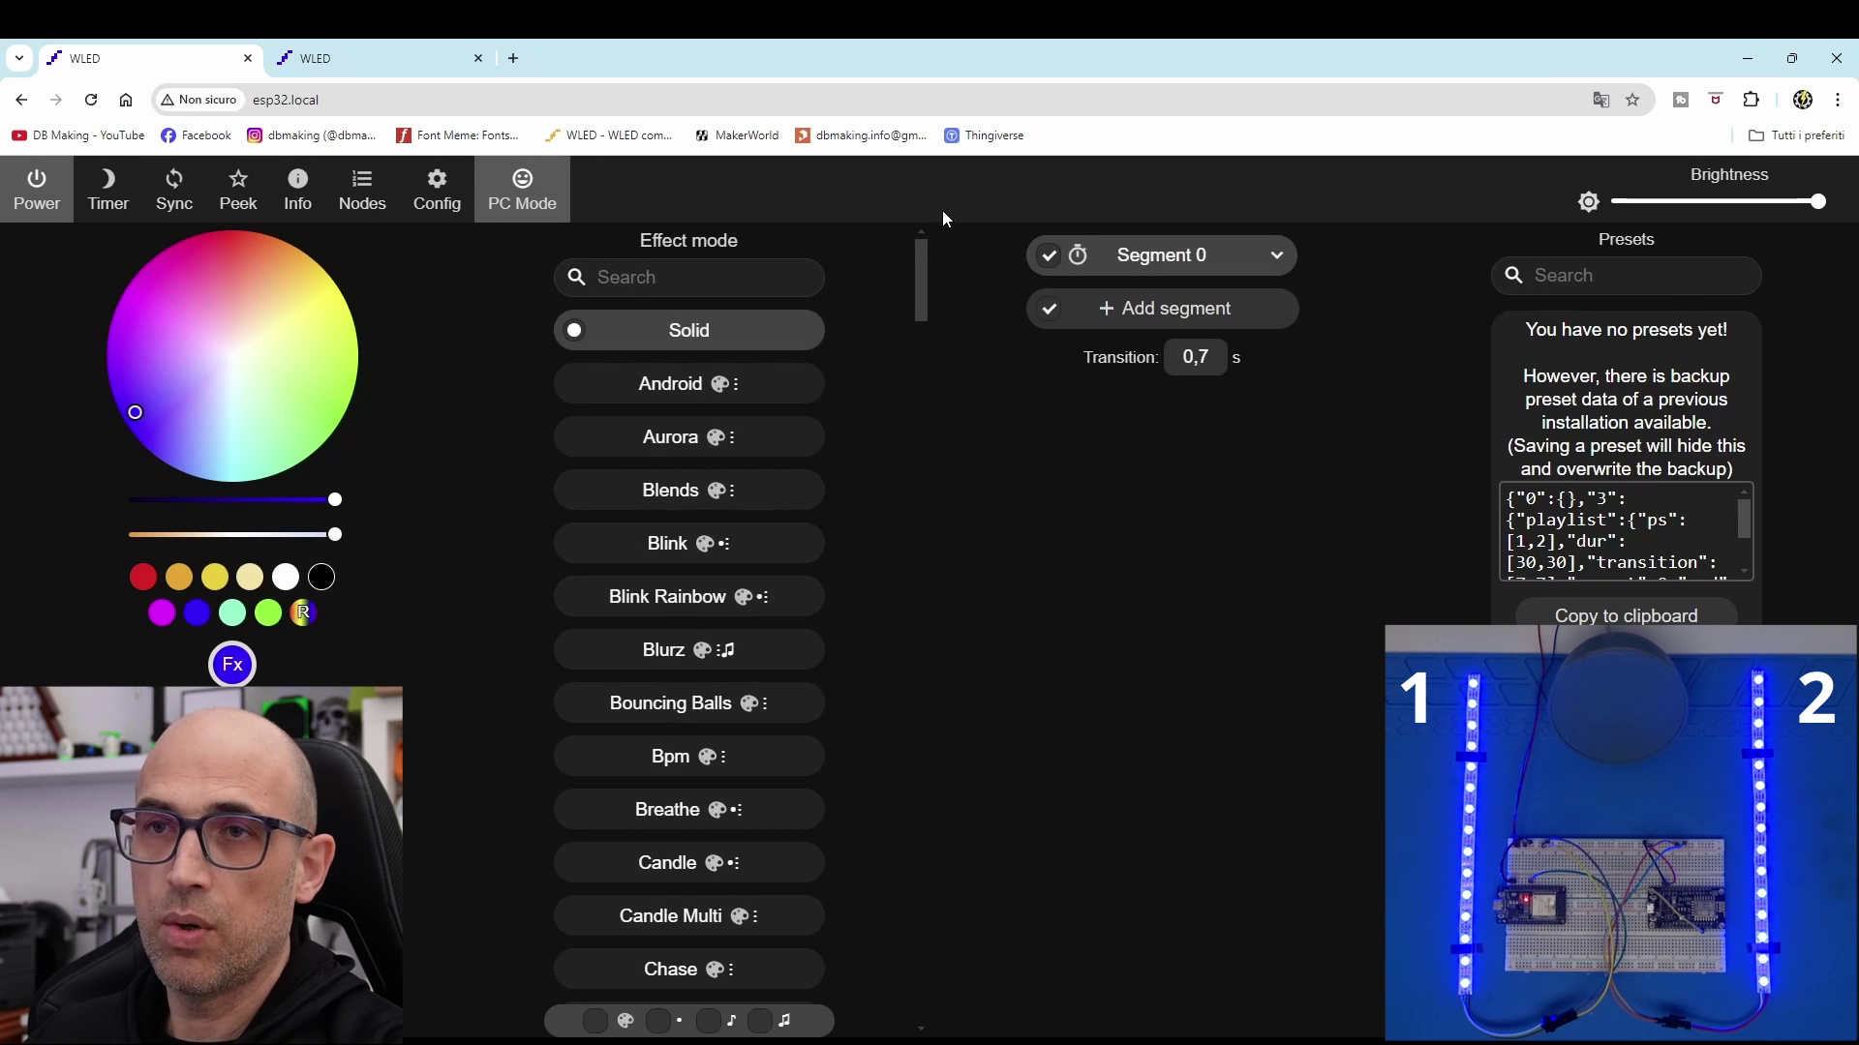
pyautogui.click(174, 198)
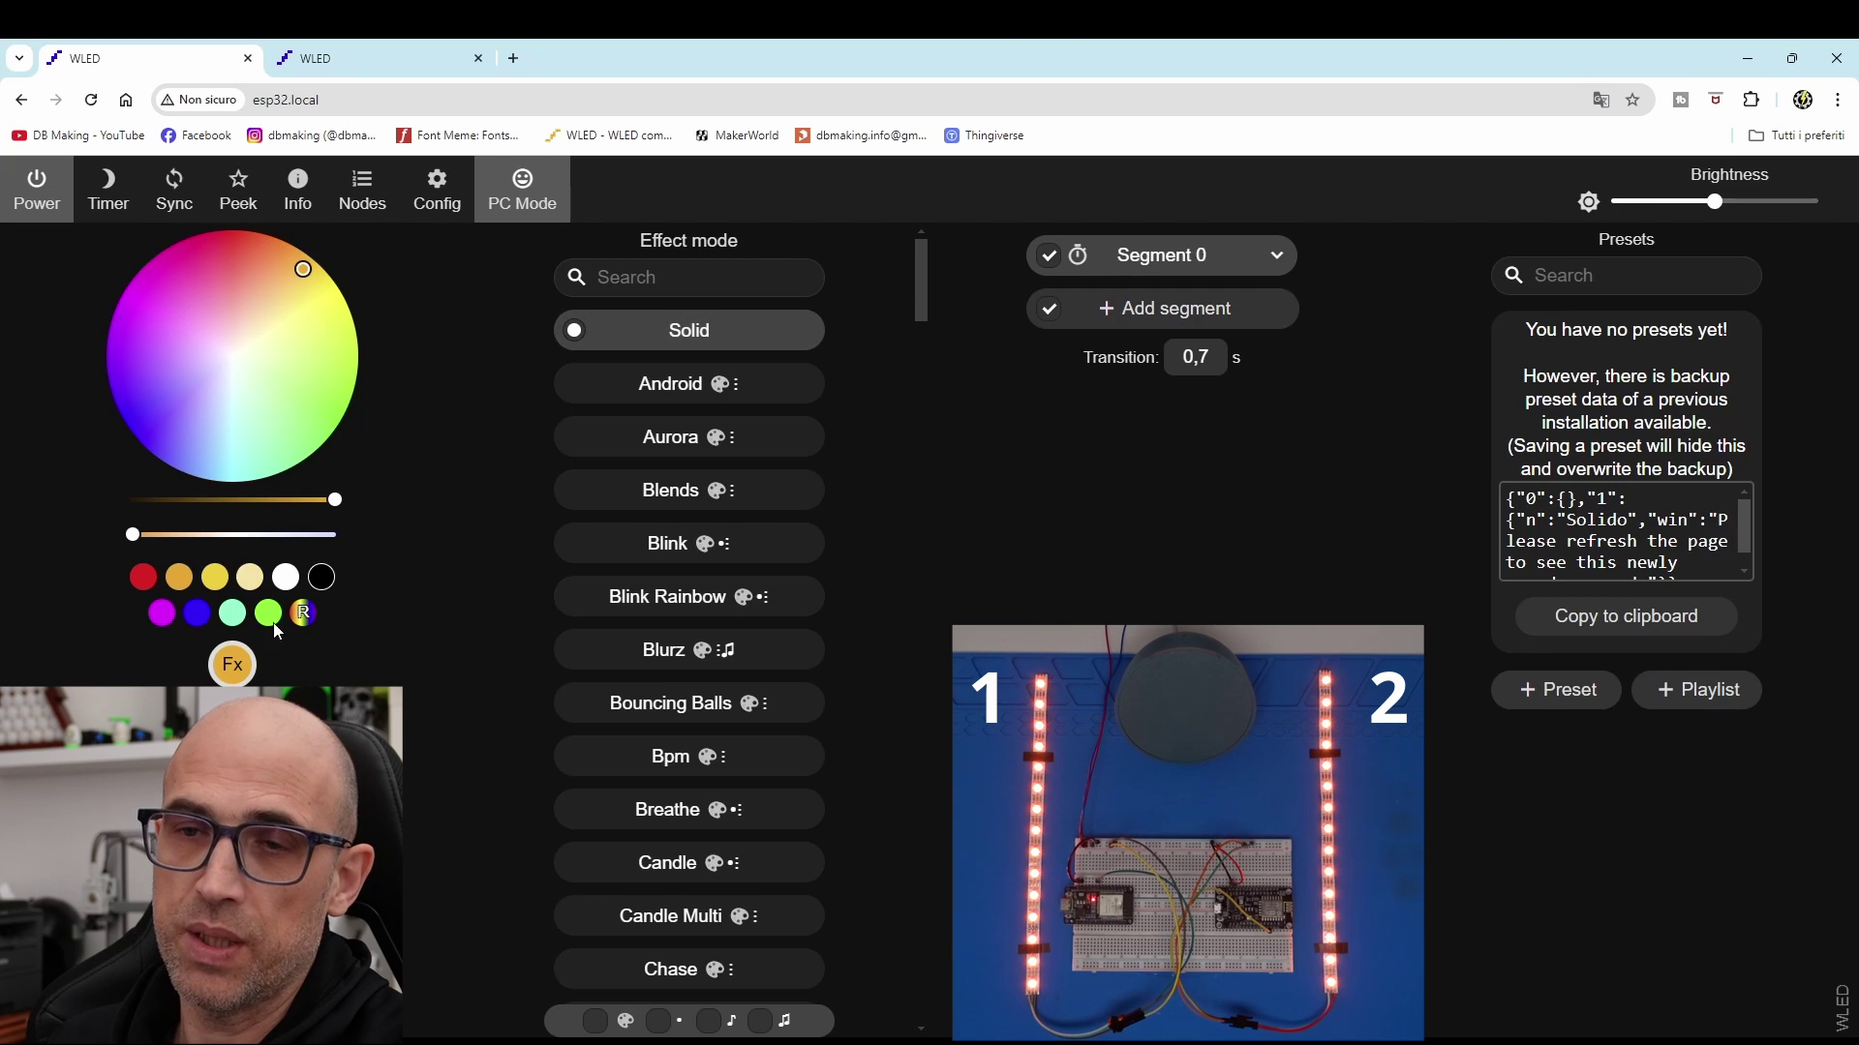
# - Set the esp32.local strip to the solid blue colour and save that state as a preset named Solido
pyautogui.click(195, 613)
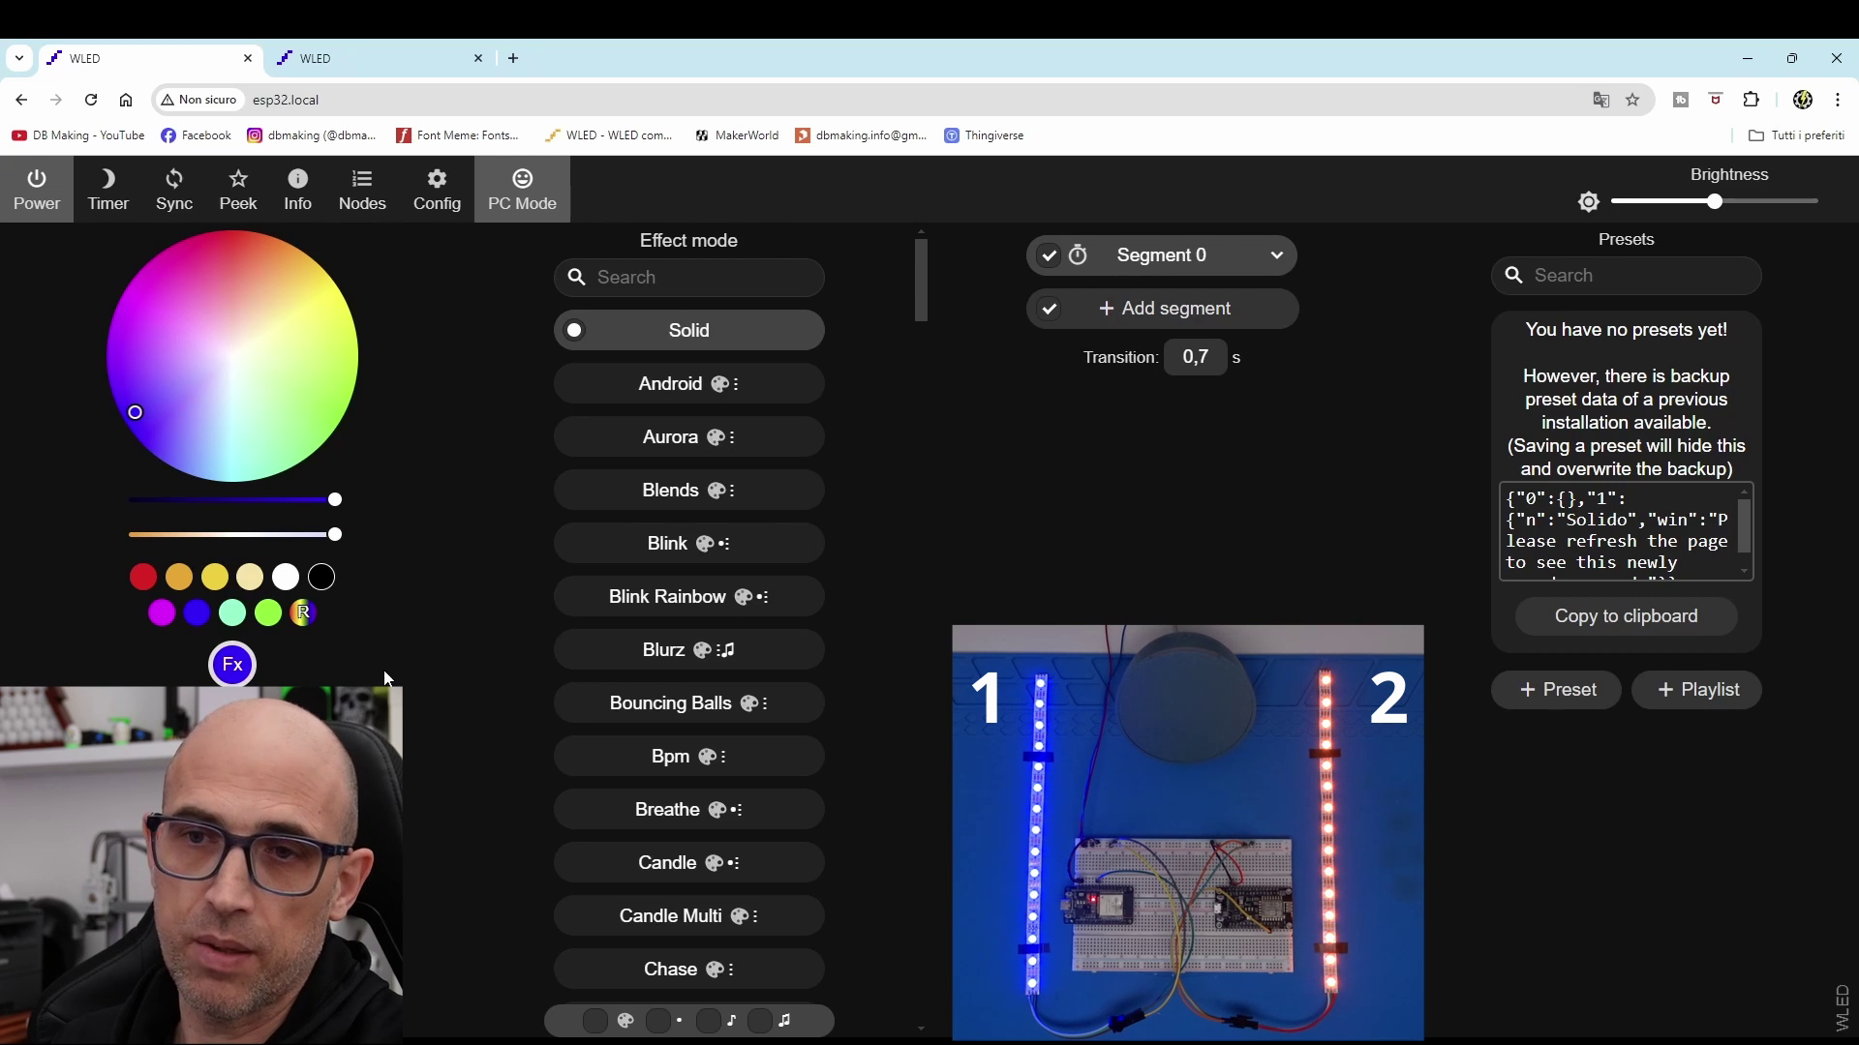
pyautogui.click(1570, 693)
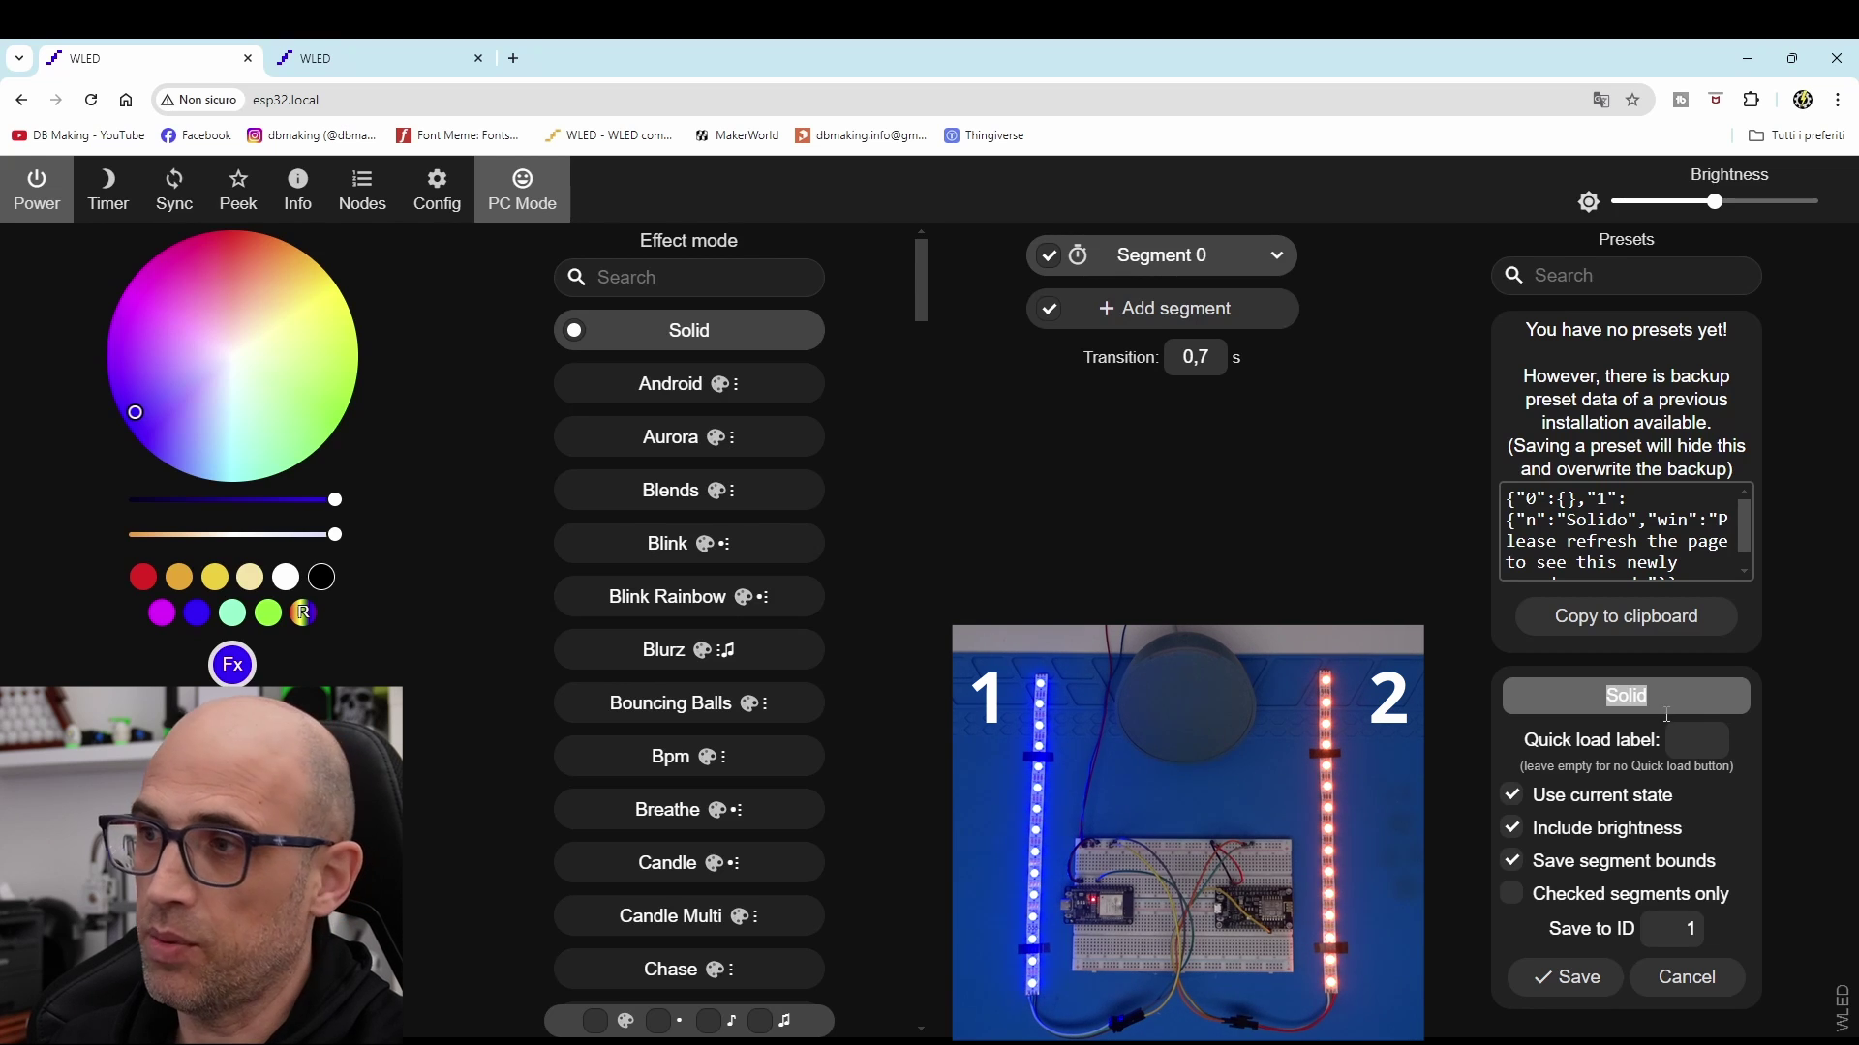
pyautogui.click(1647, 696)
pyautogui.write('o')
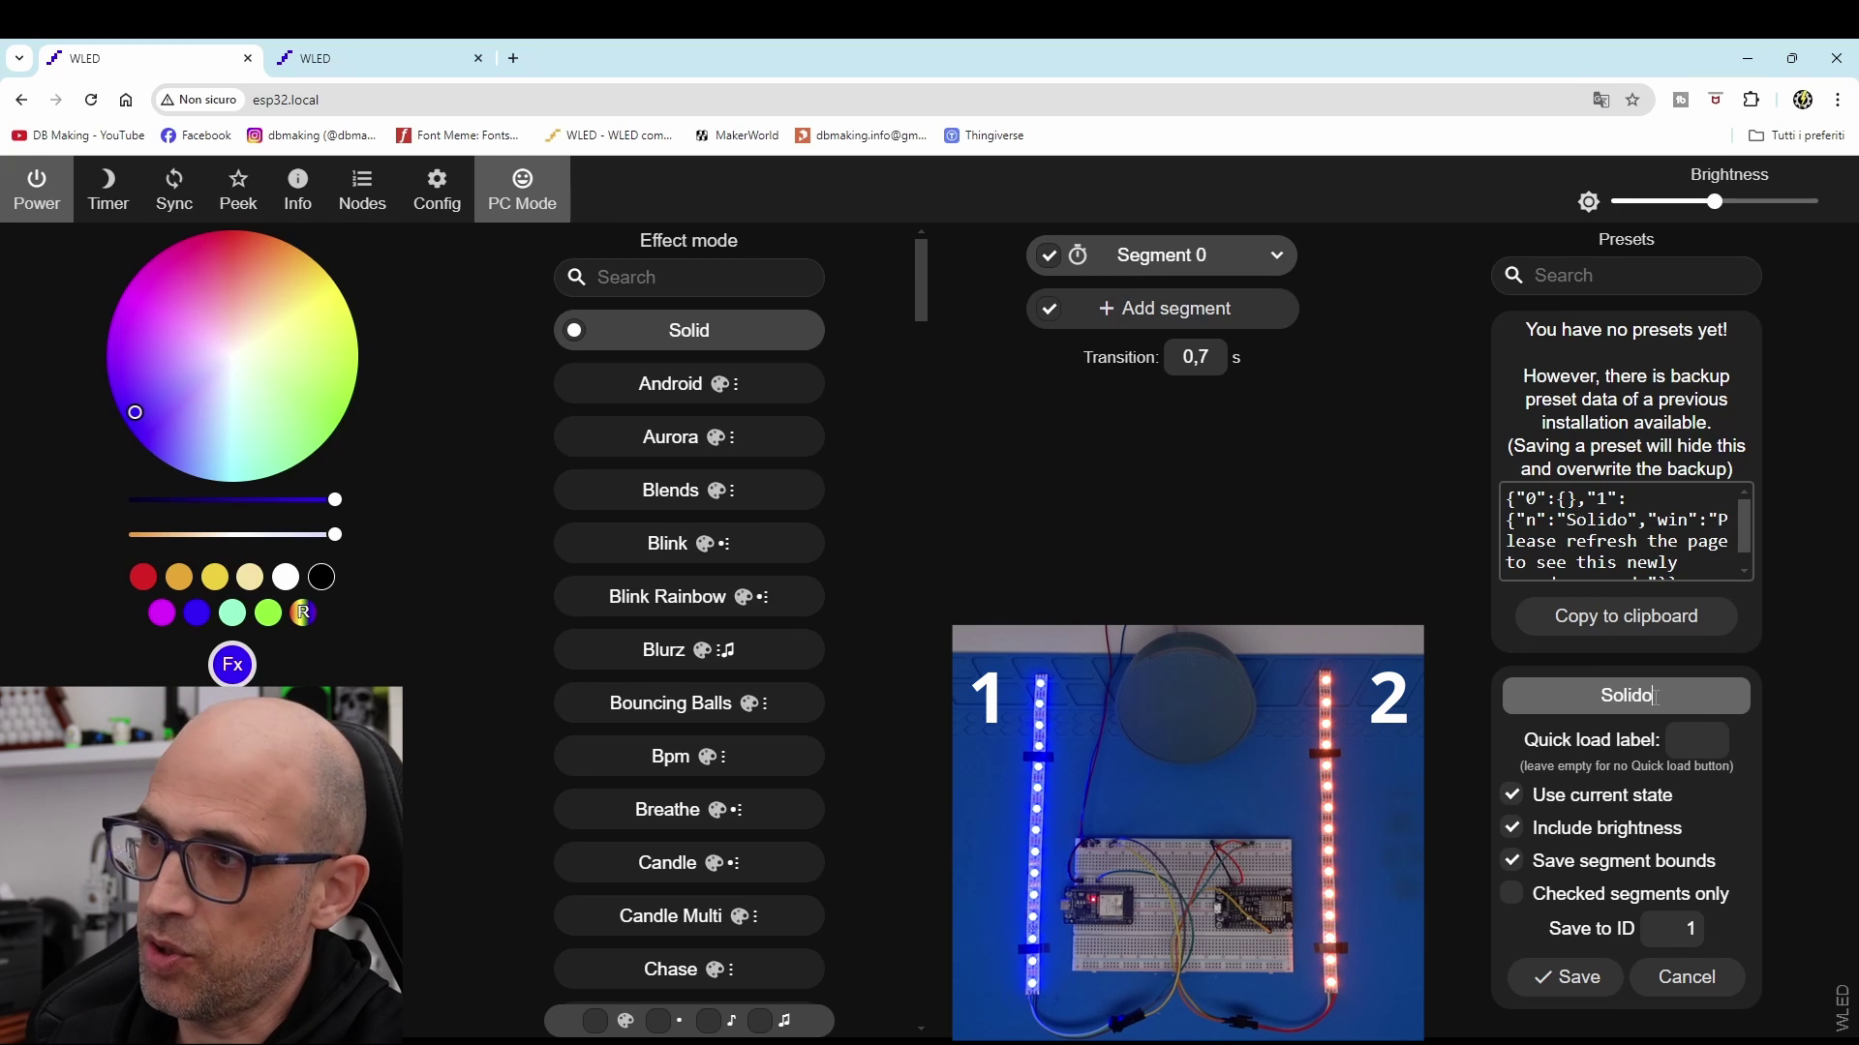
pyautogui.click(1568, 976)
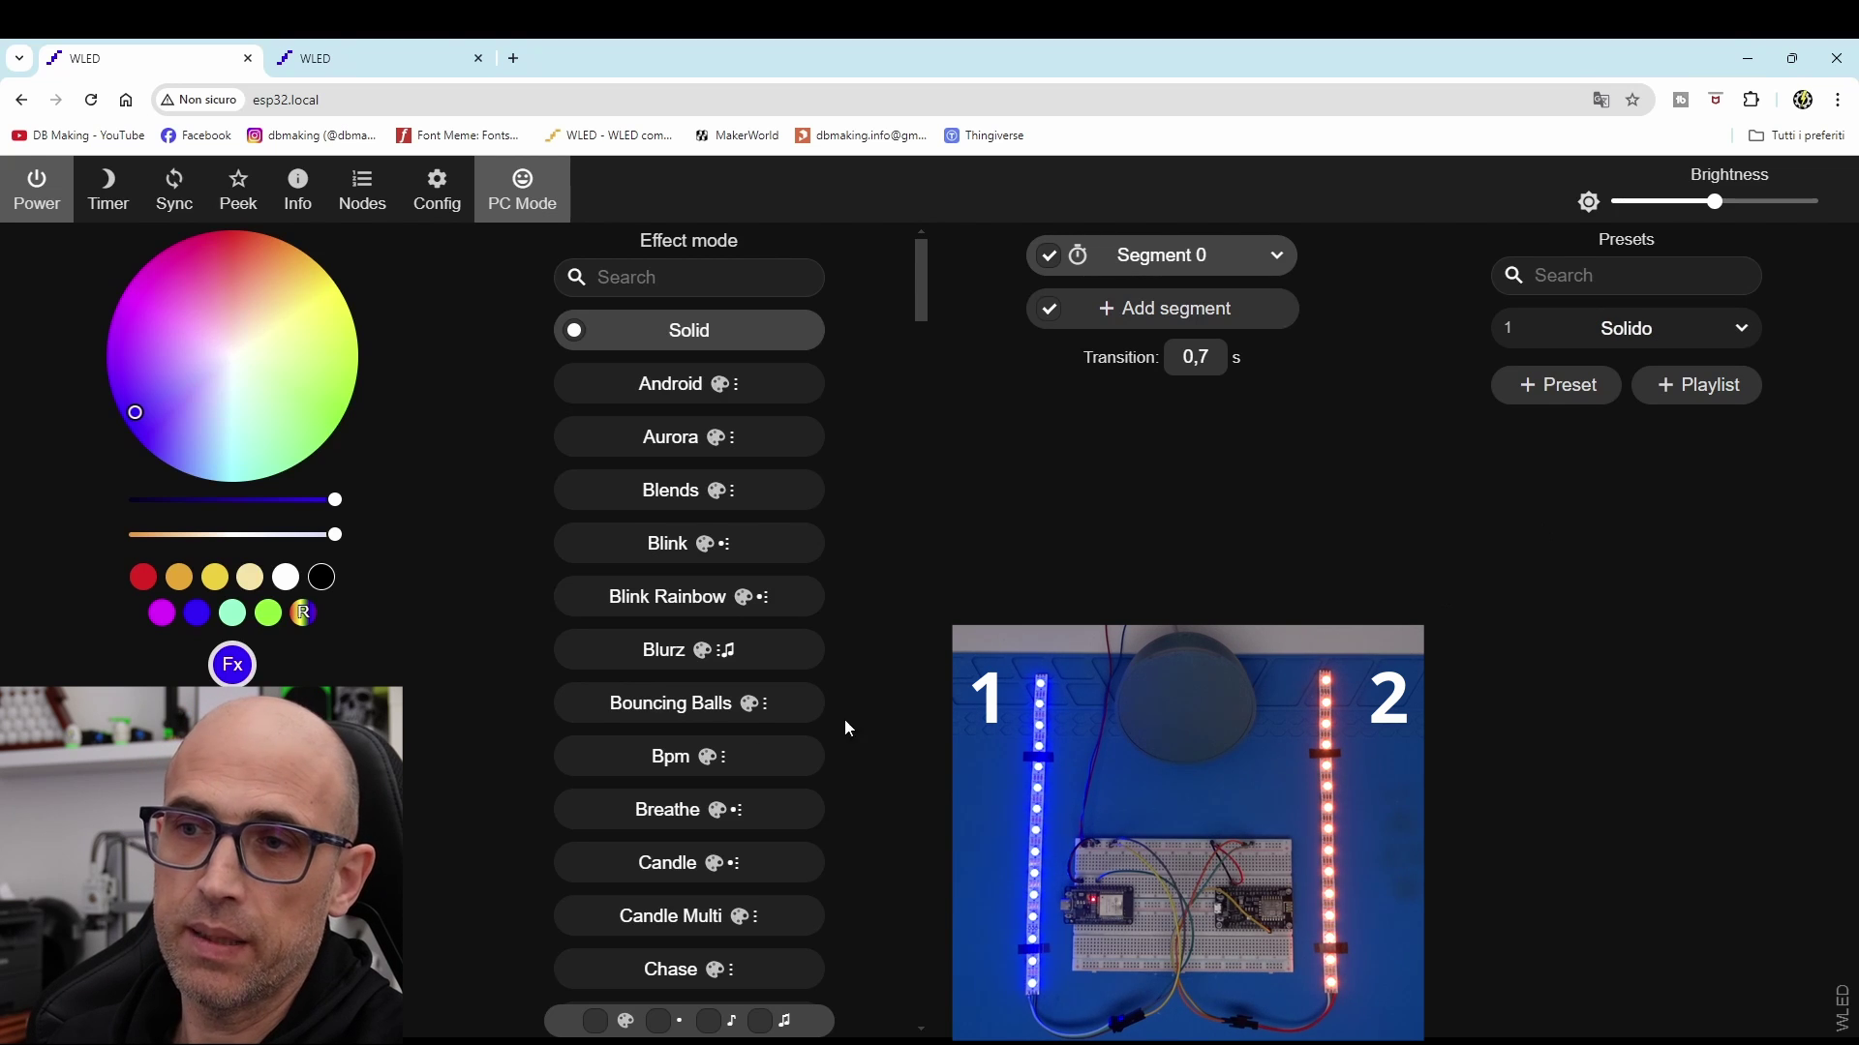
# - Apply the Bouncing Balls effect in red and save it as a preset named effetto1
pyautogui.click(735, 704)
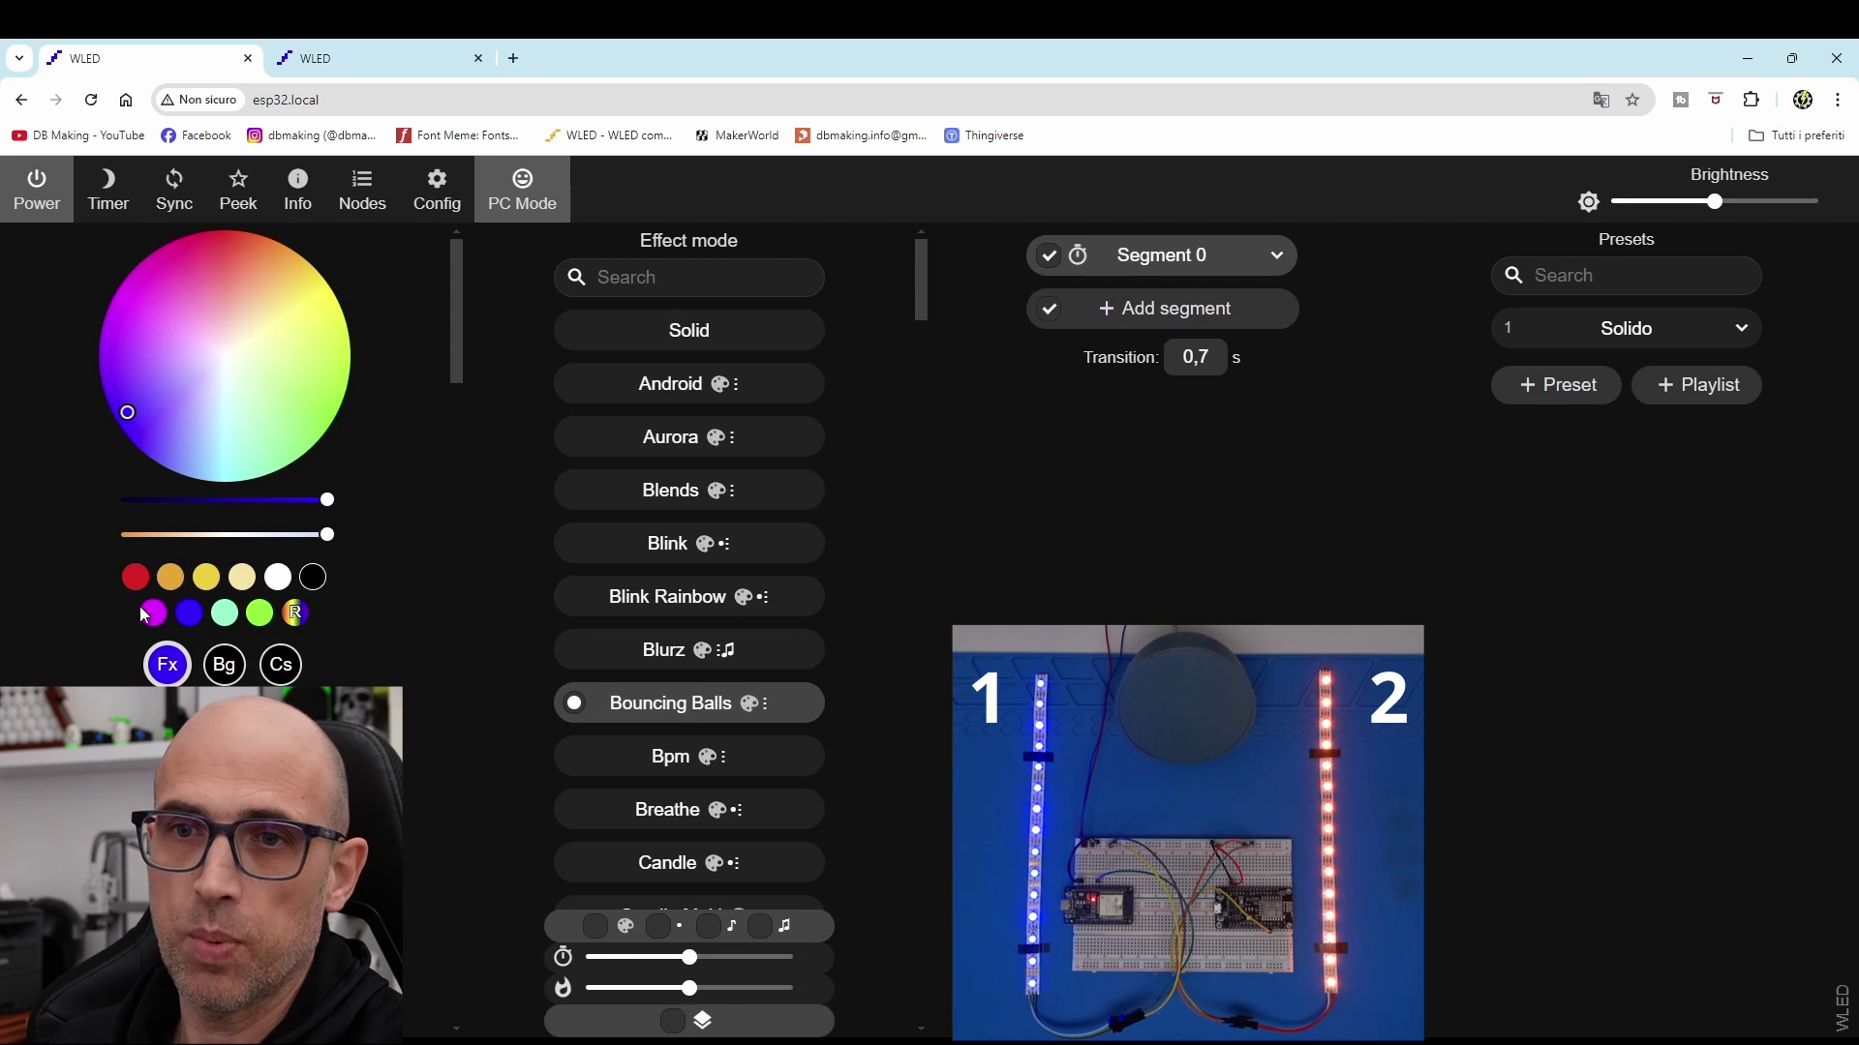
pyautogui.click(136, 578)
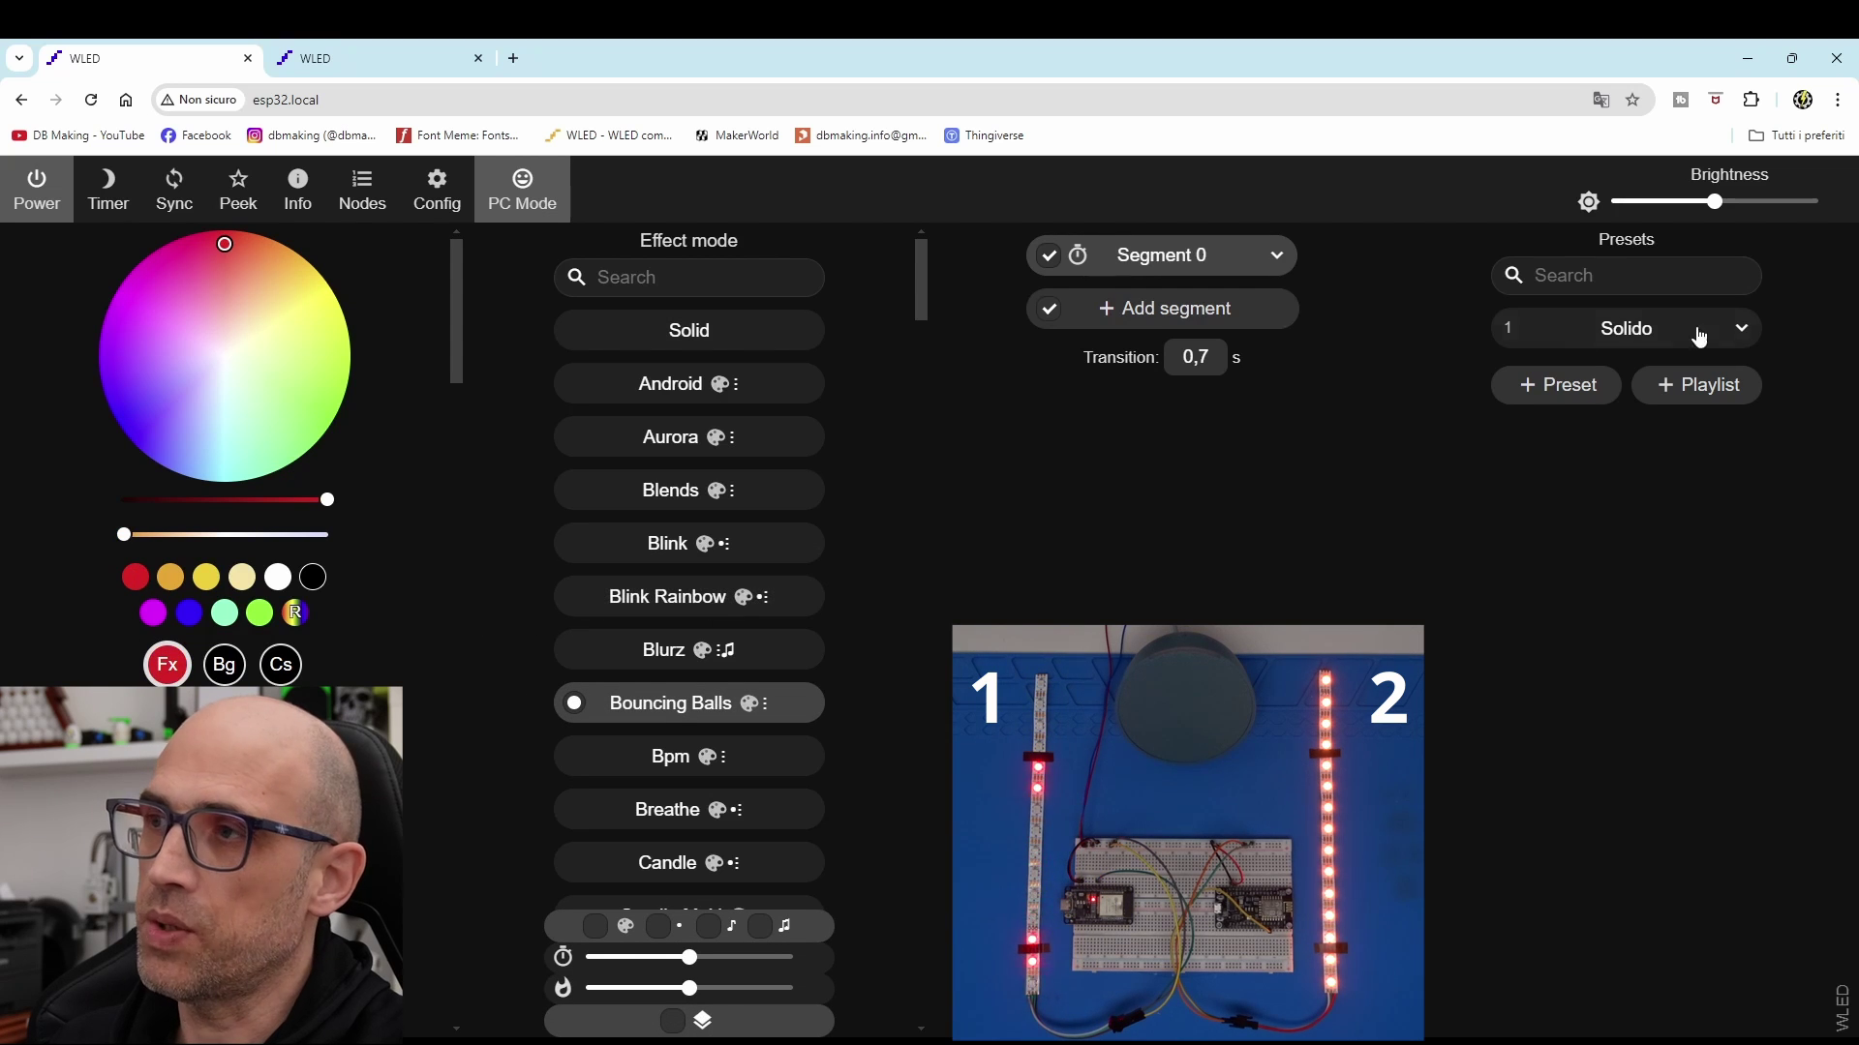
pyautogui.click(1561, 388)
pyautogui.write('effetto1')
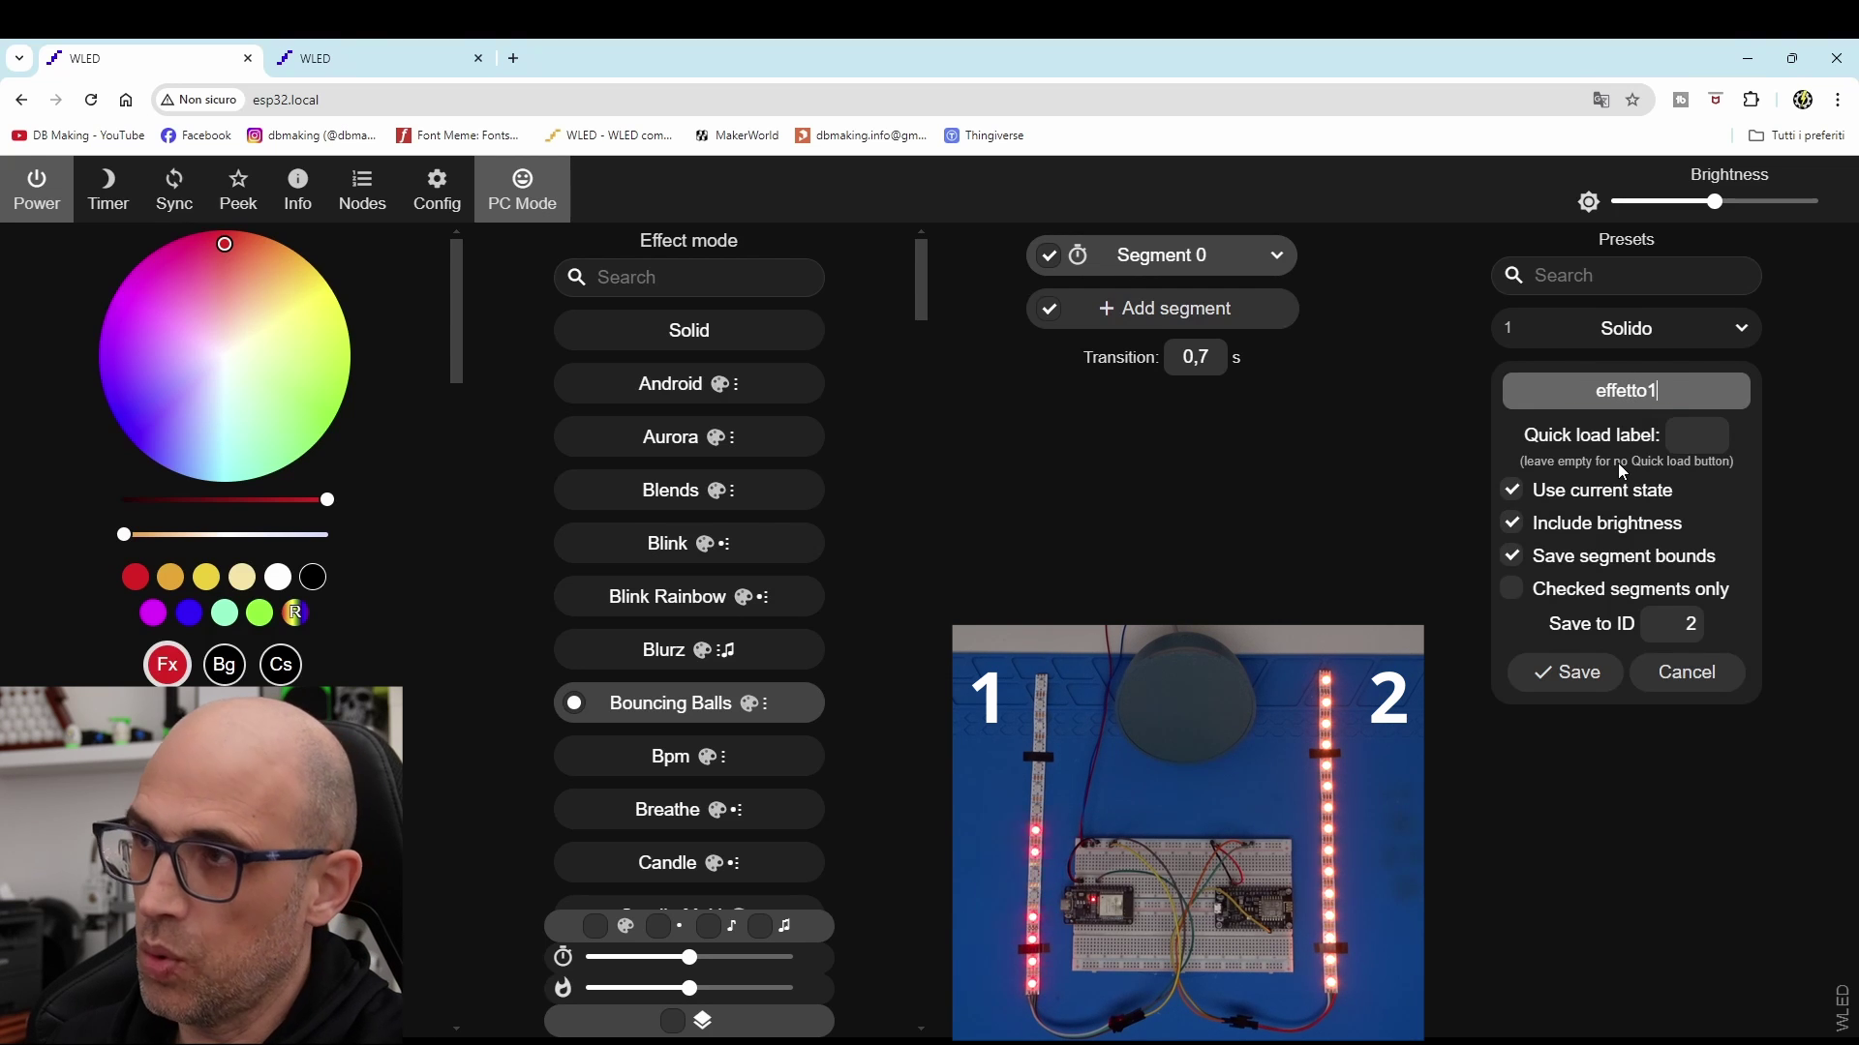
pyautogui.click(1598, 677)
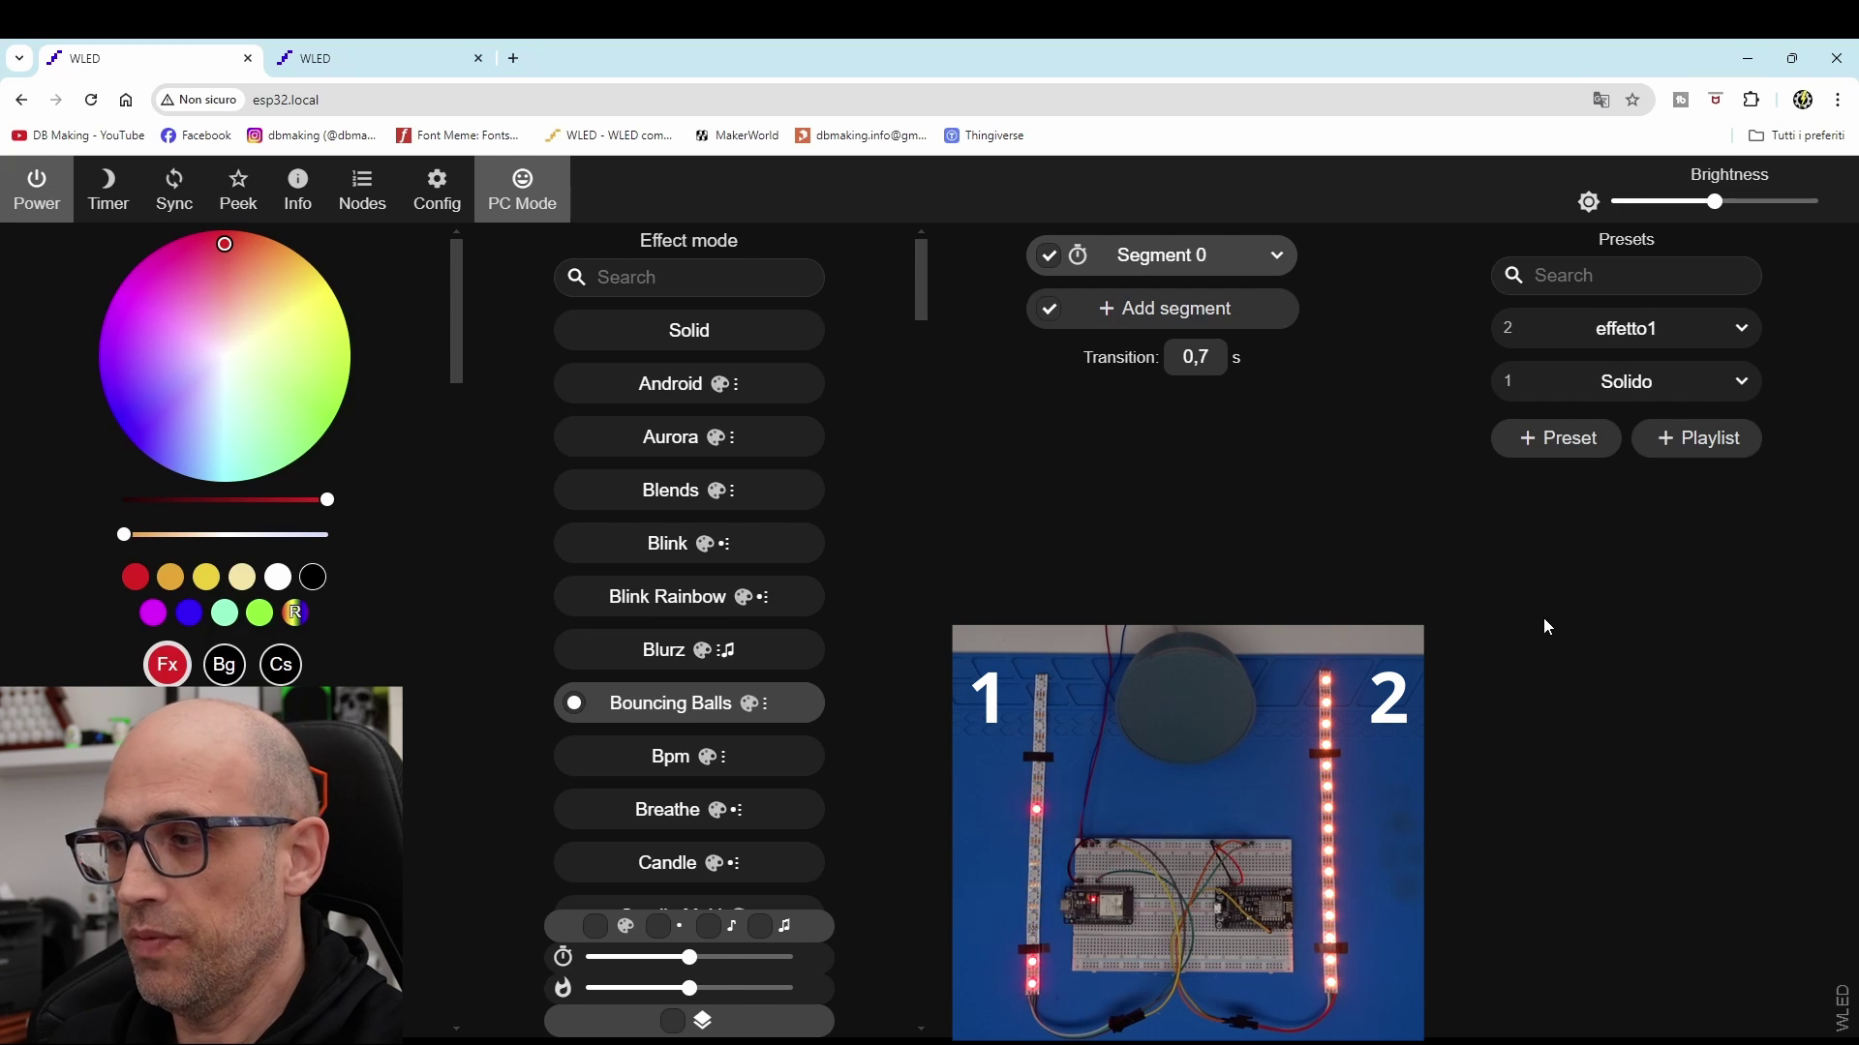
# - Add two segments to the strip, one from LED 0 to 7 and one from LED 7 to 15
pyautogui.click(1167, 312)
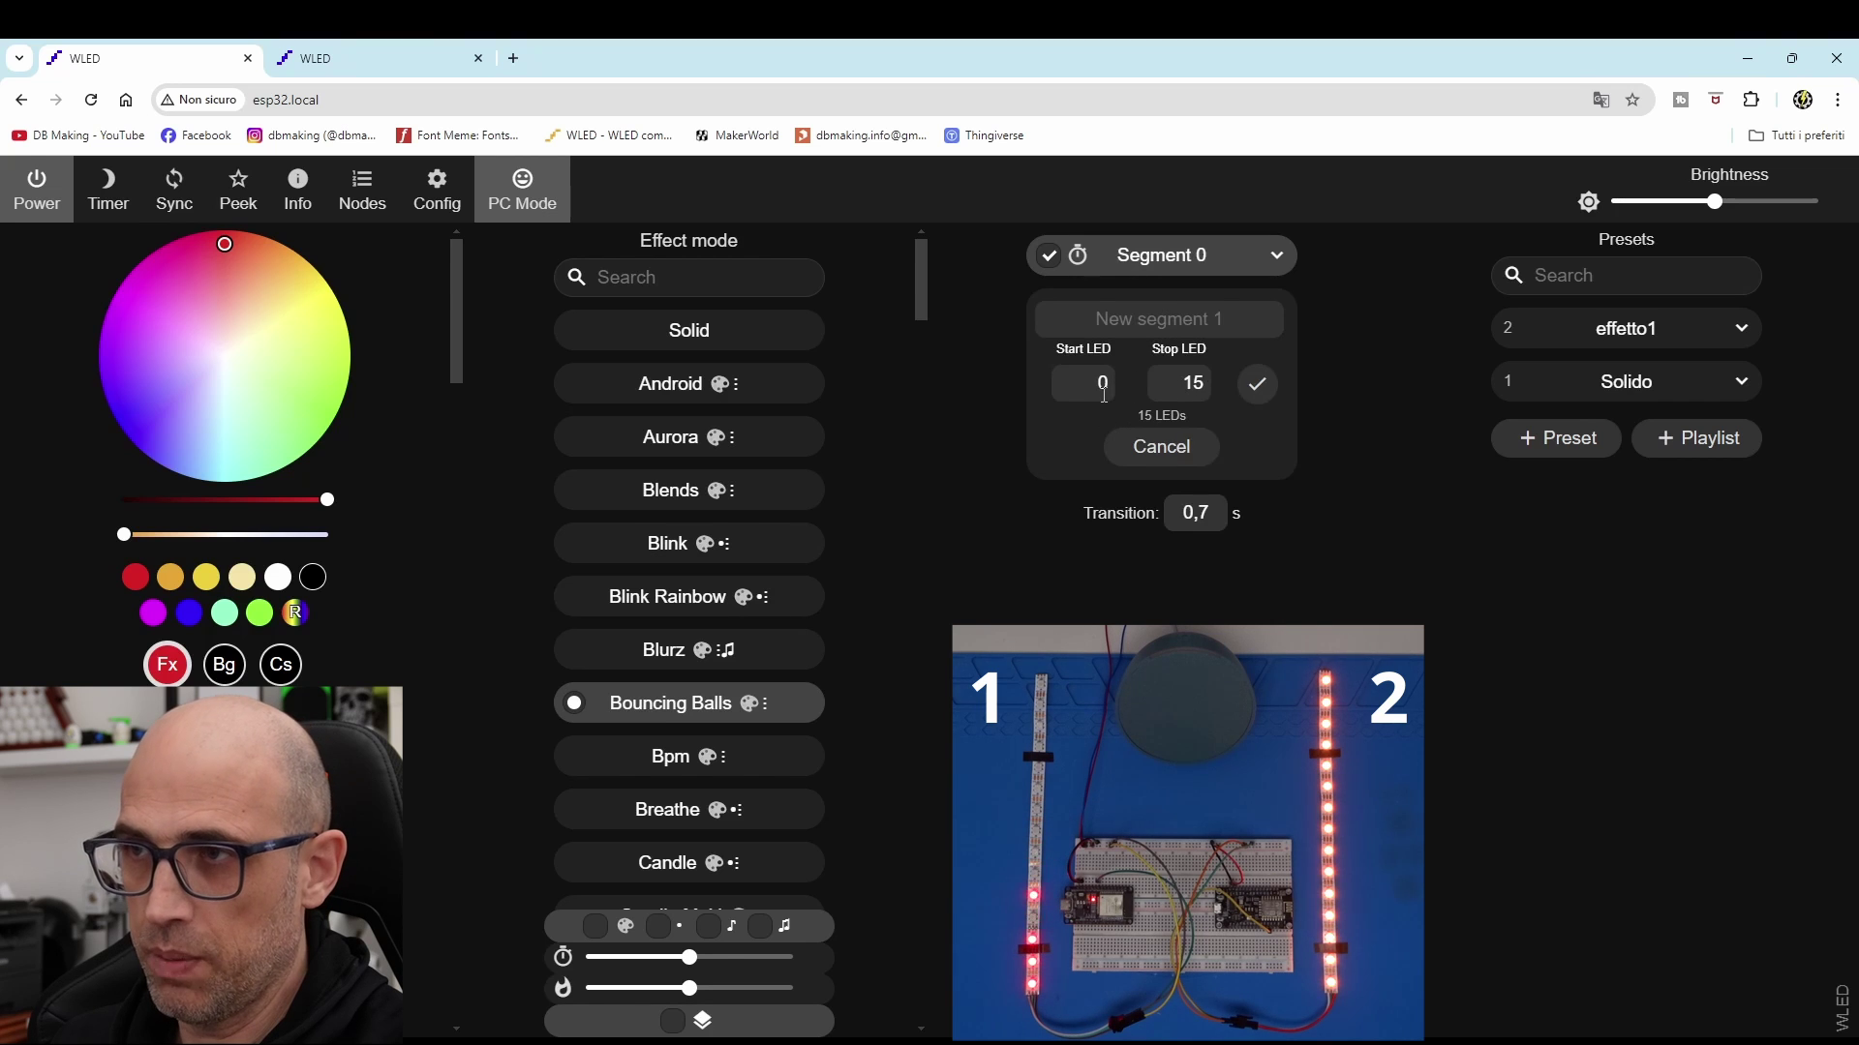
pyautogui.doubleClick(1187, 391)
pyautogui.write('7')
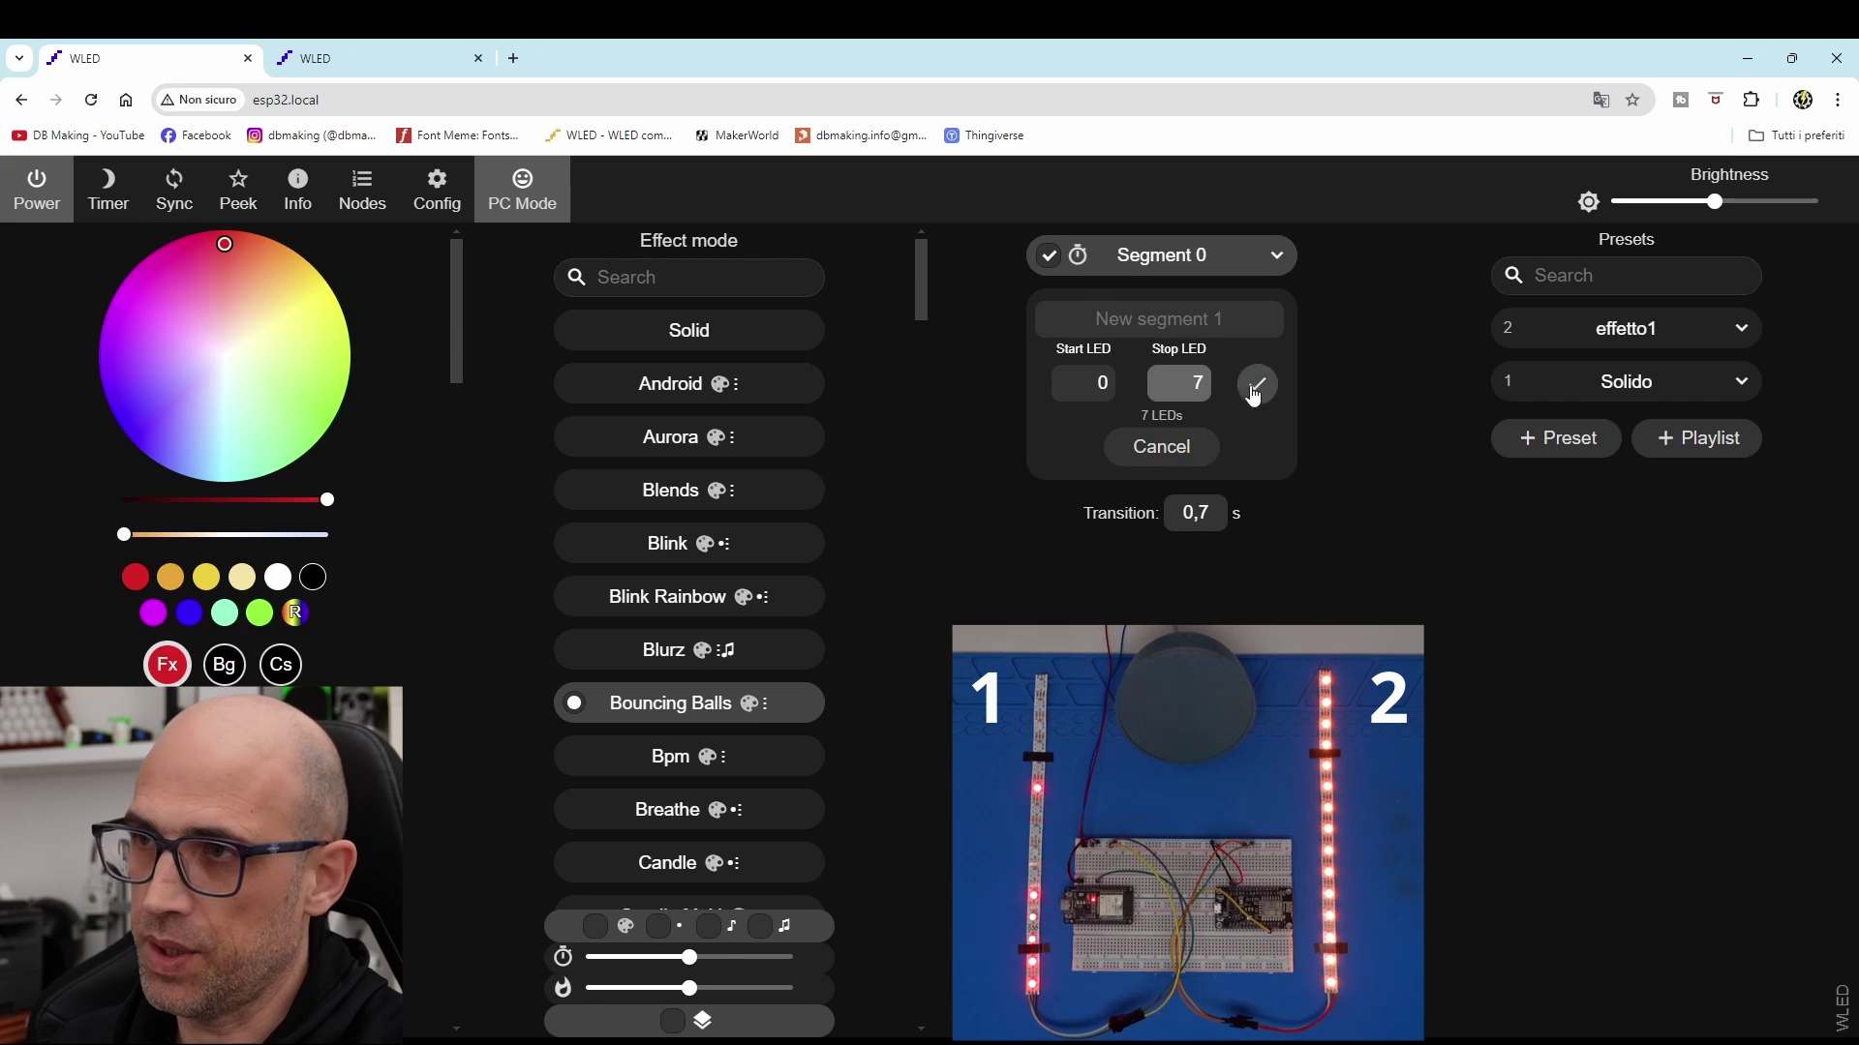
pyautogui.click(1257, 384)
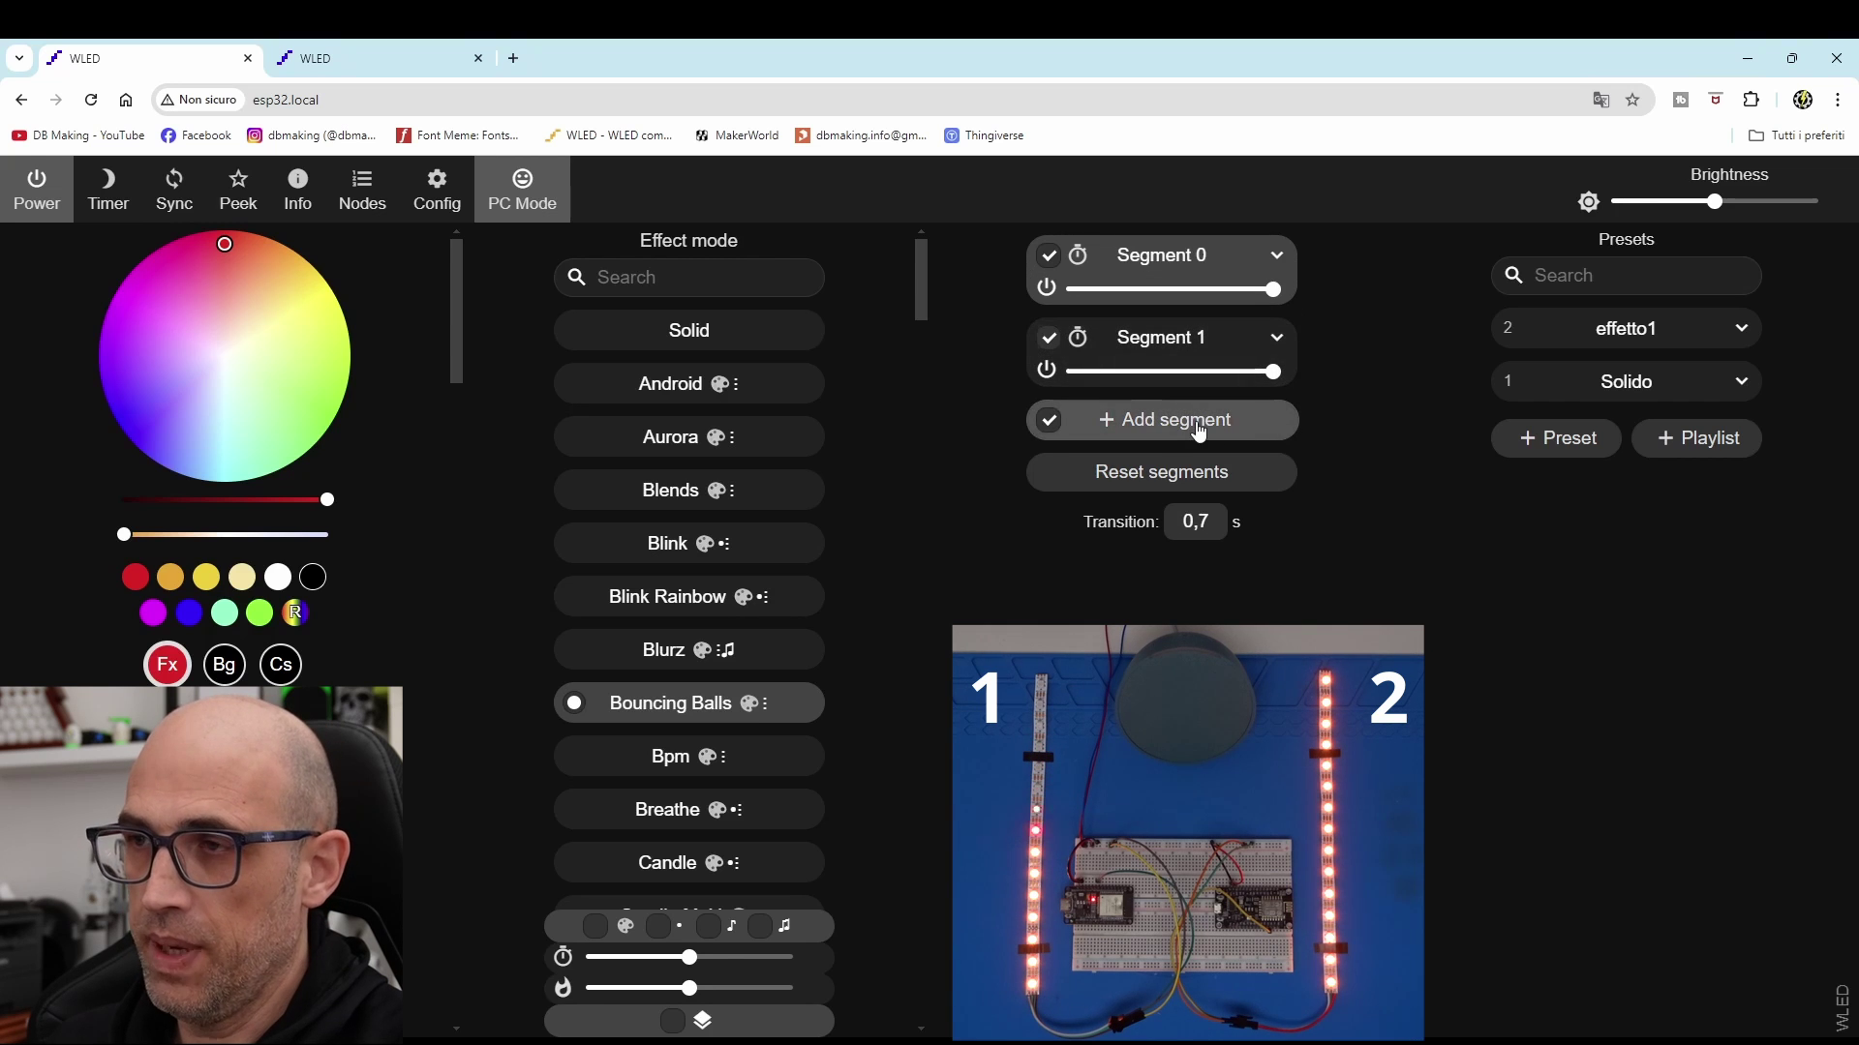
pyautogui.click(1239, 445)
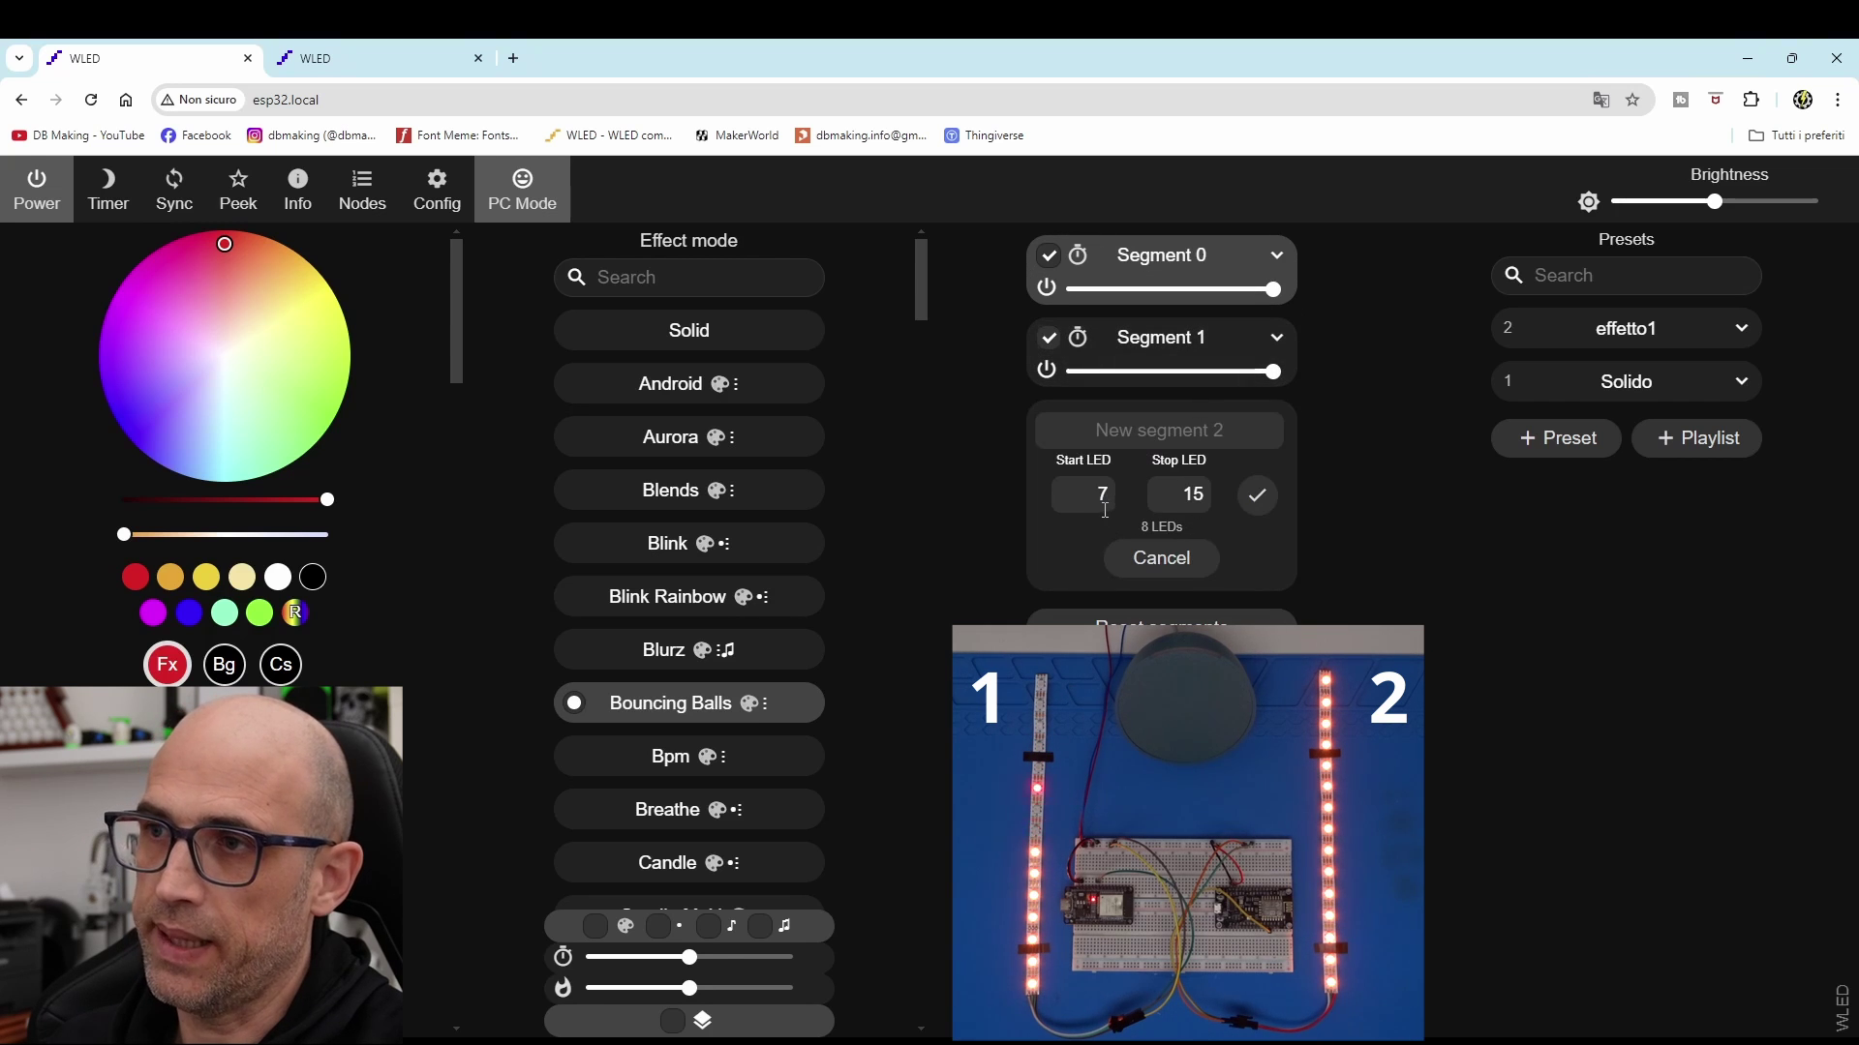
pyautogui.click(1257, 496)
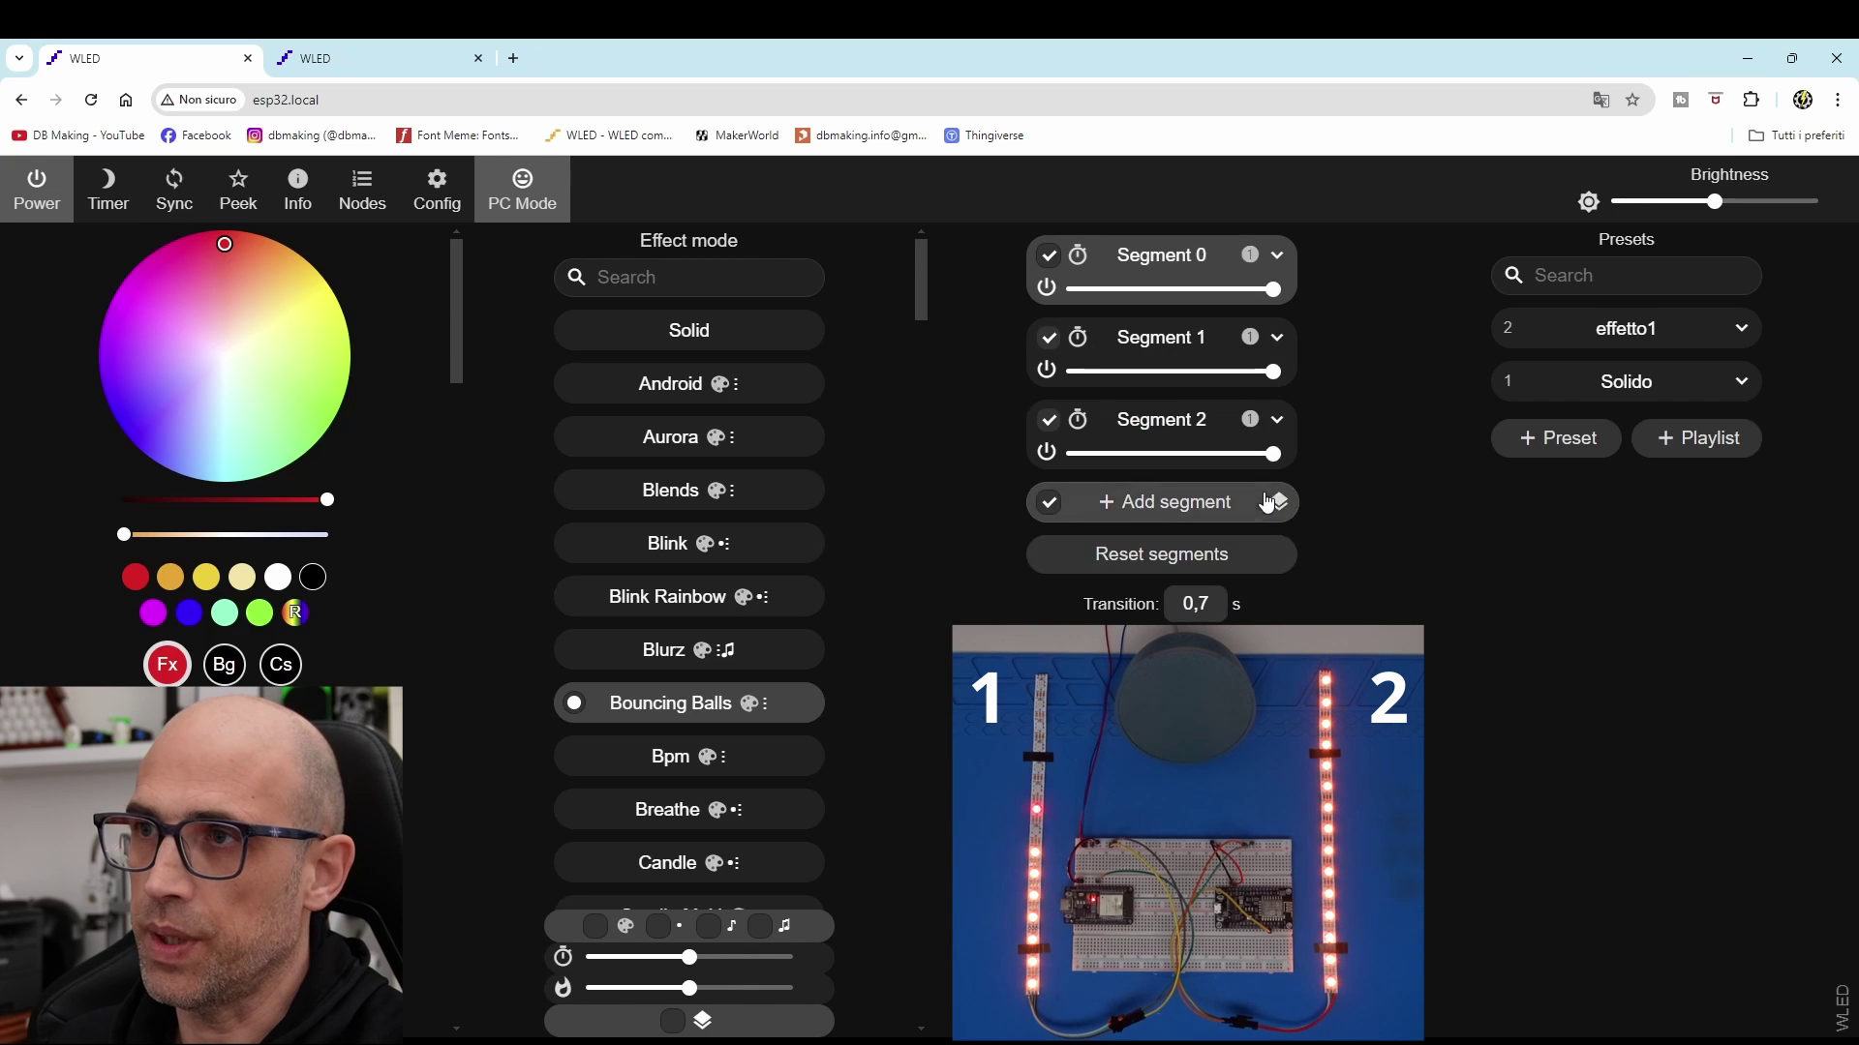
# - Colour only Segment 1 green and only Segment 2 blue, leaving Segment 0 out of the selection
pyautogui.click(1048, 256)
pyautogui.click(1049, 419)
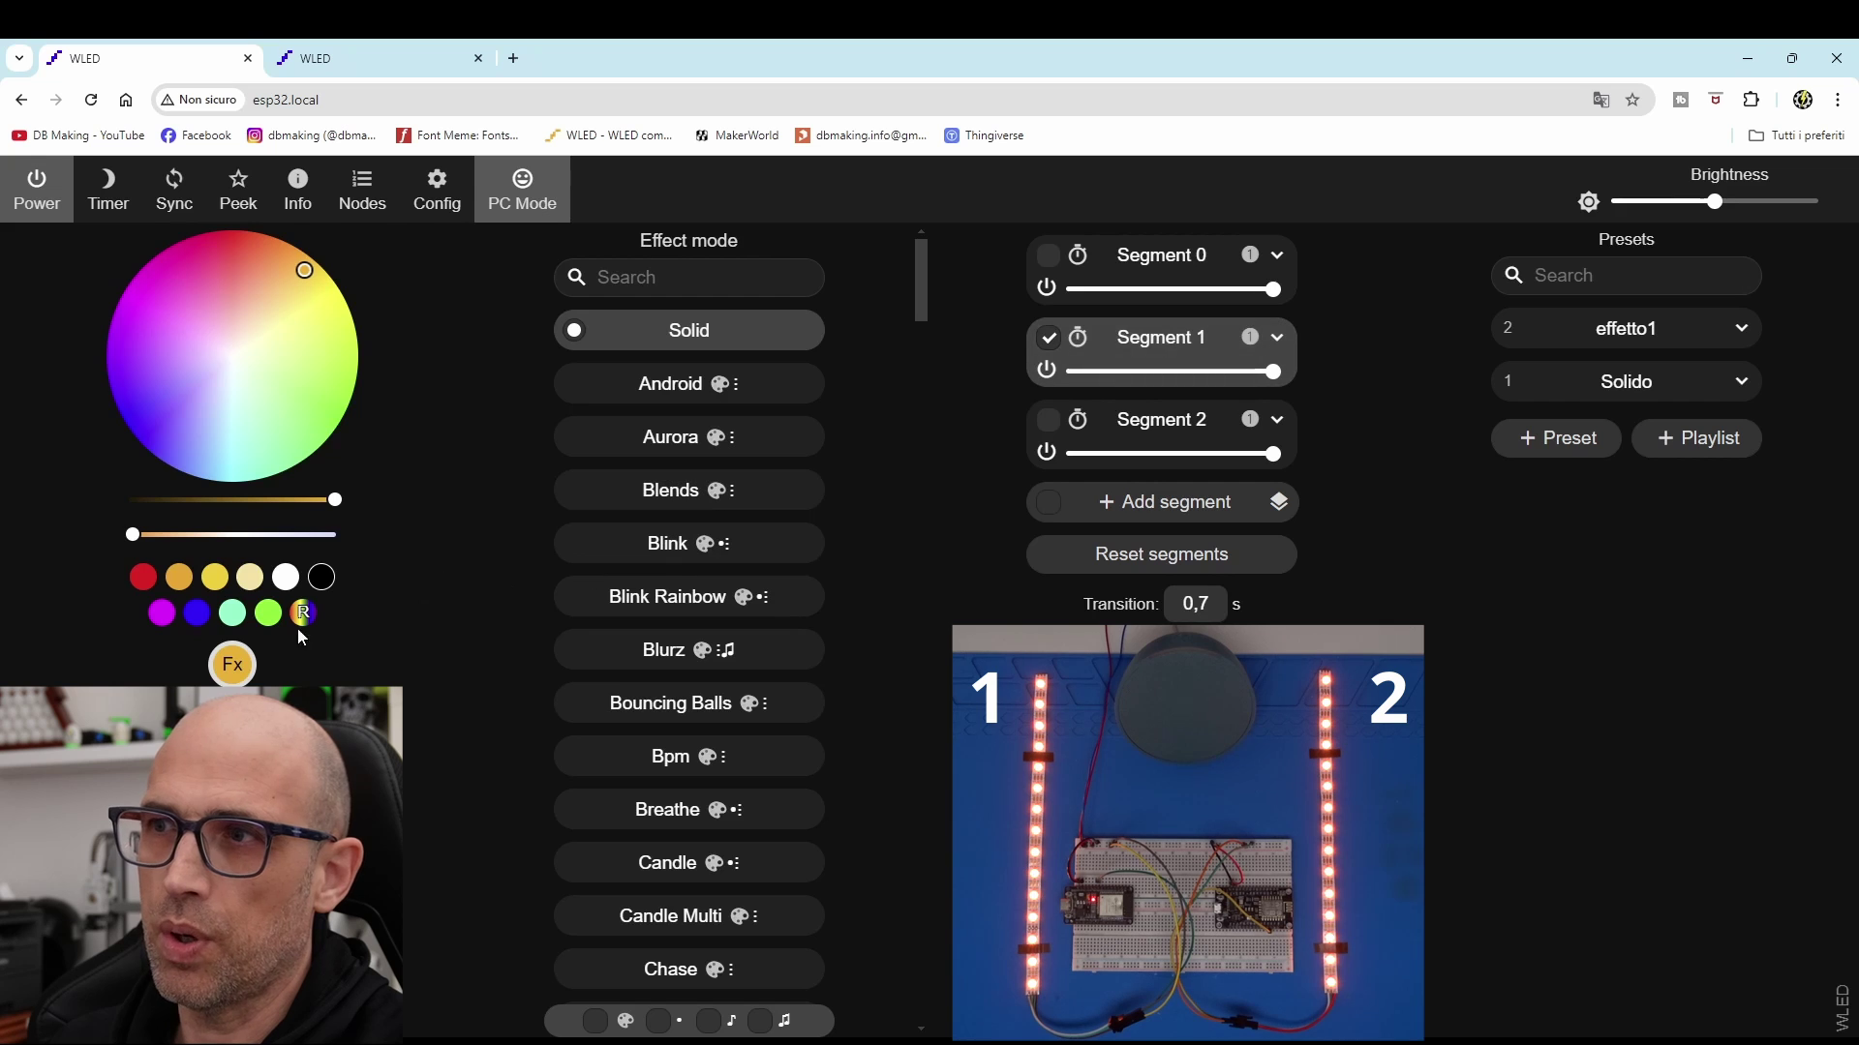
pyautogui.click(269, 614)
pyautogui.click(1048, 419)
pyautogui.click(1048, 337)
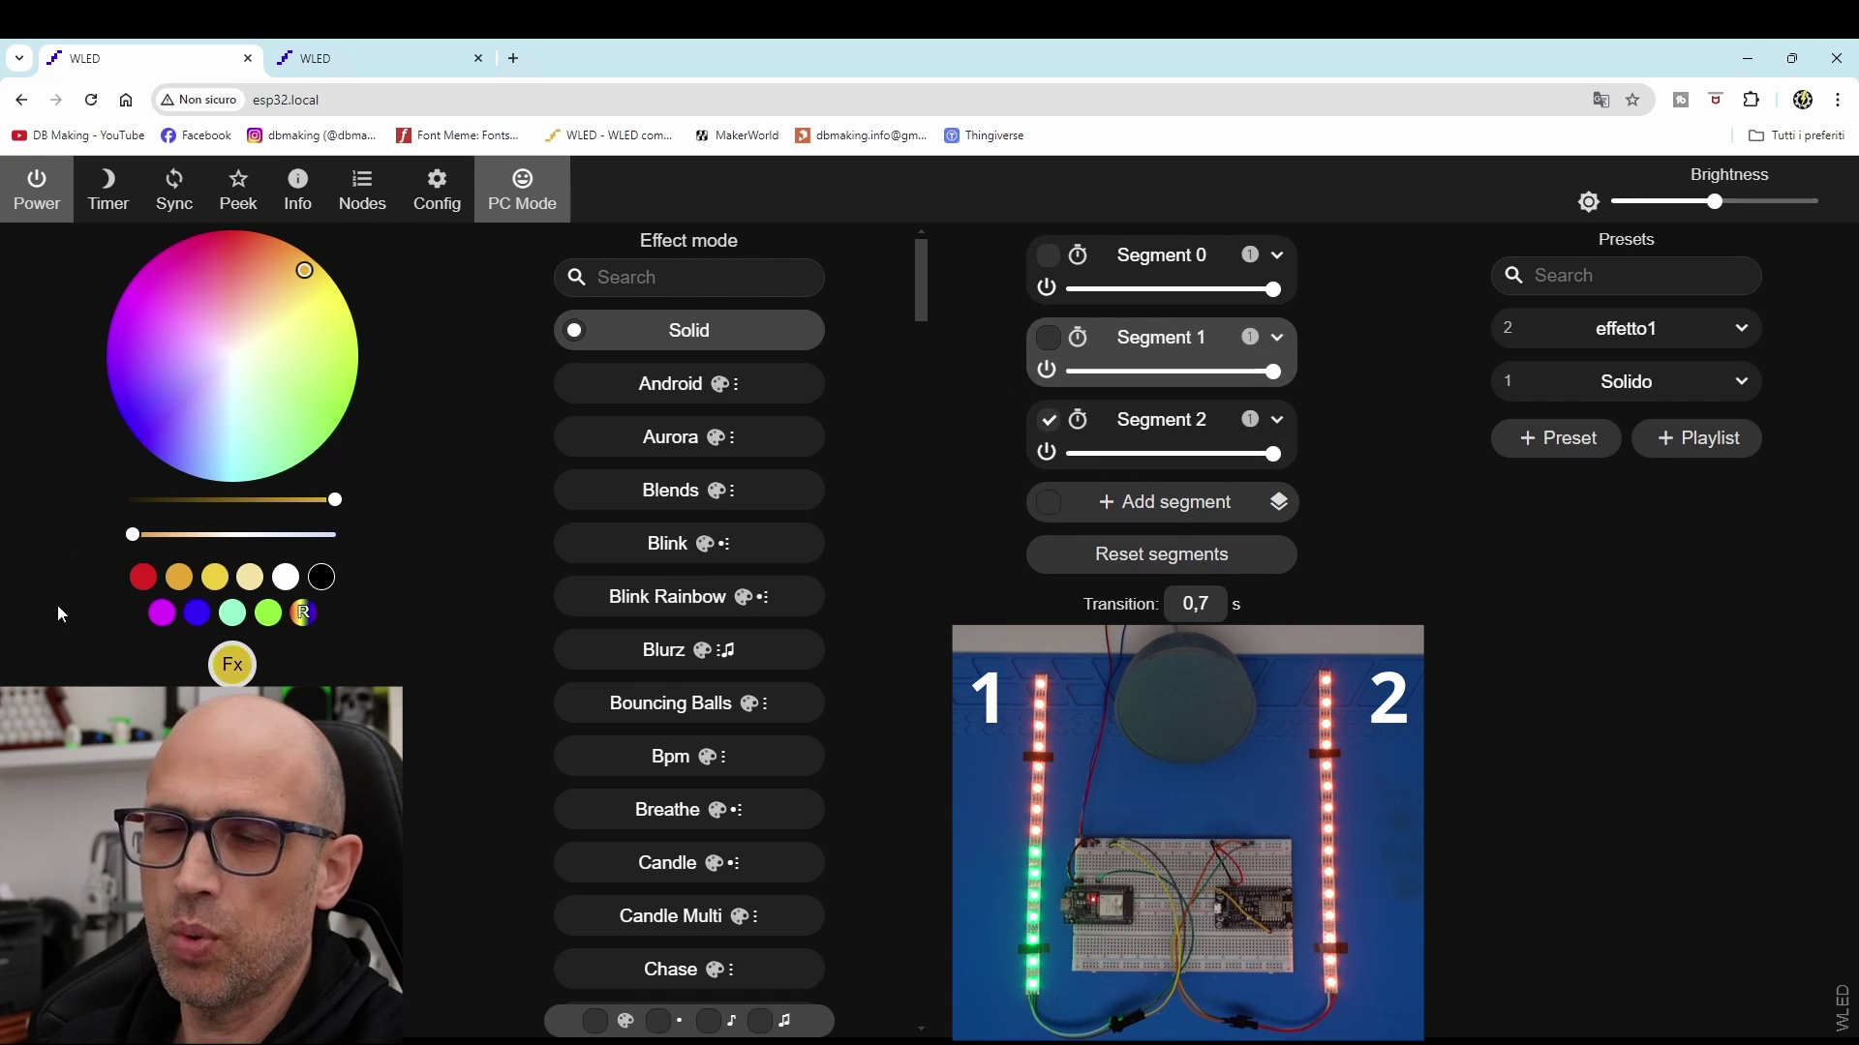
pyautogui.click(196, 614)
# - Save the current two-colour segment state as a new preset named effetto2 with ID 3
pyautogui.click(1558, 441)
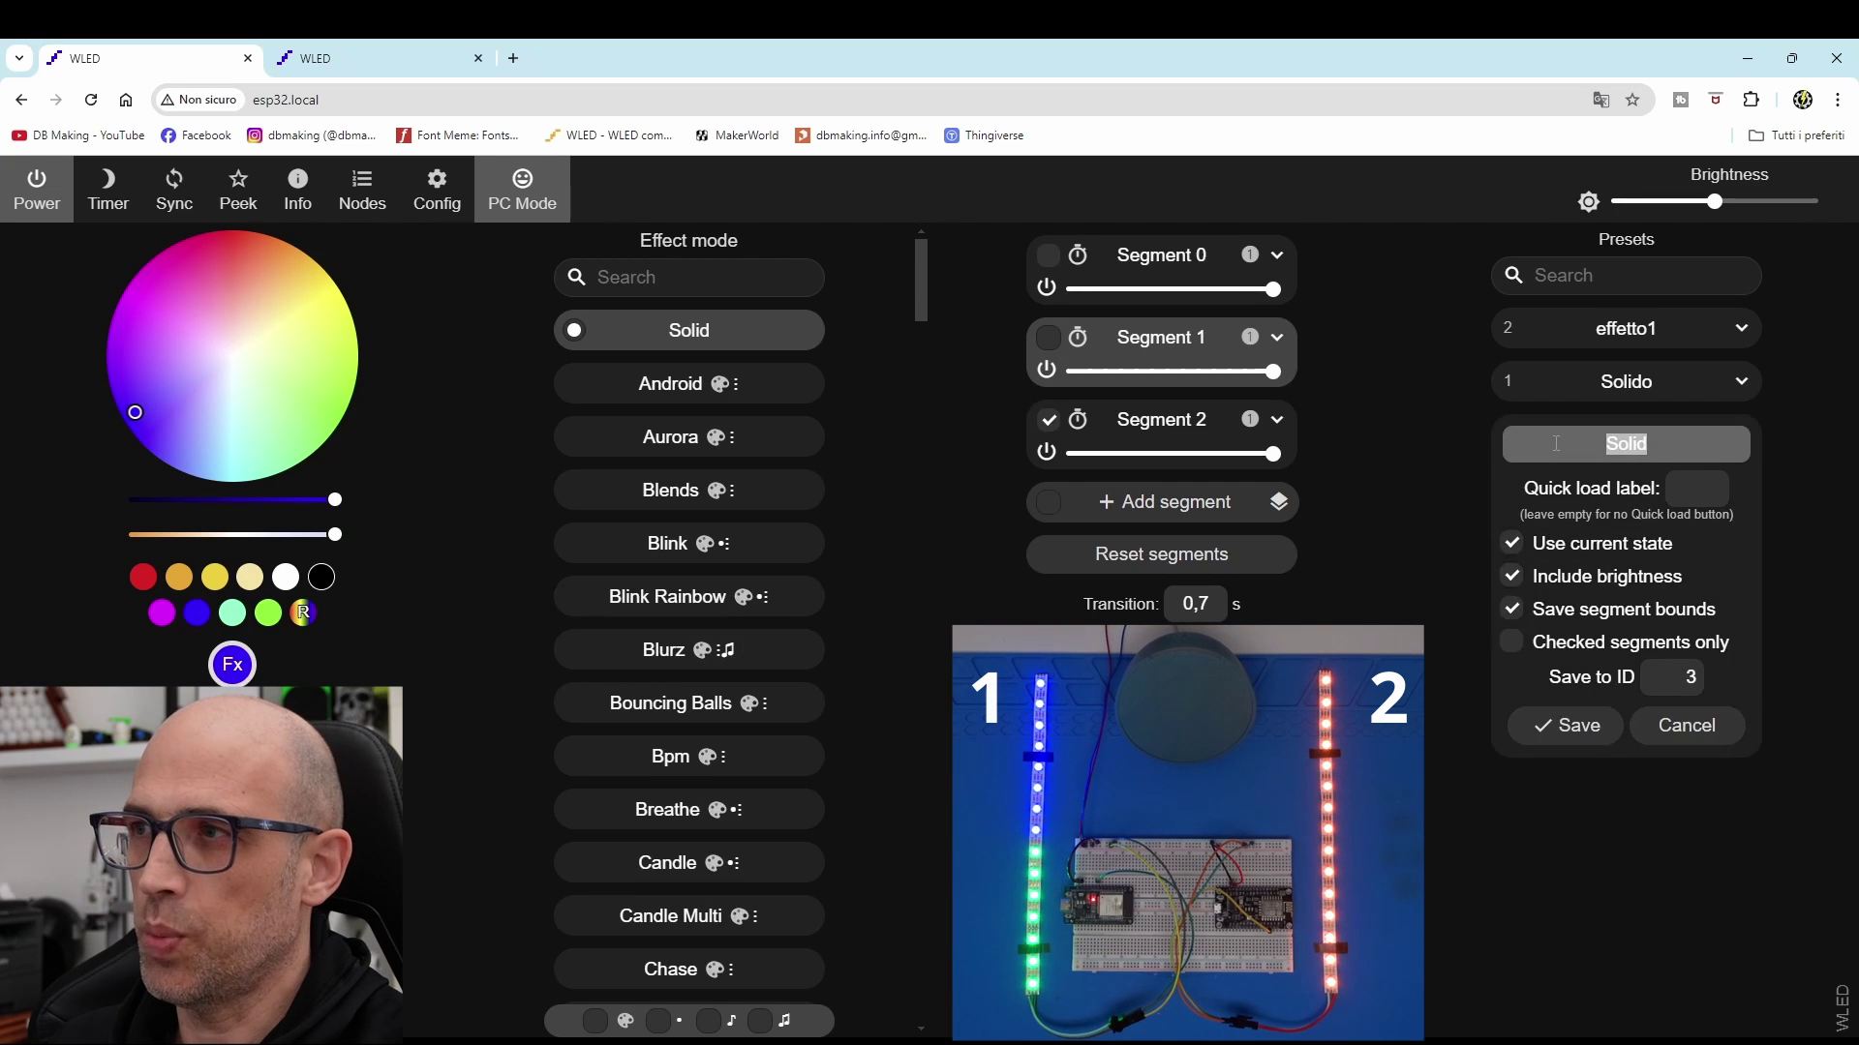
pyautogui.write('ef')
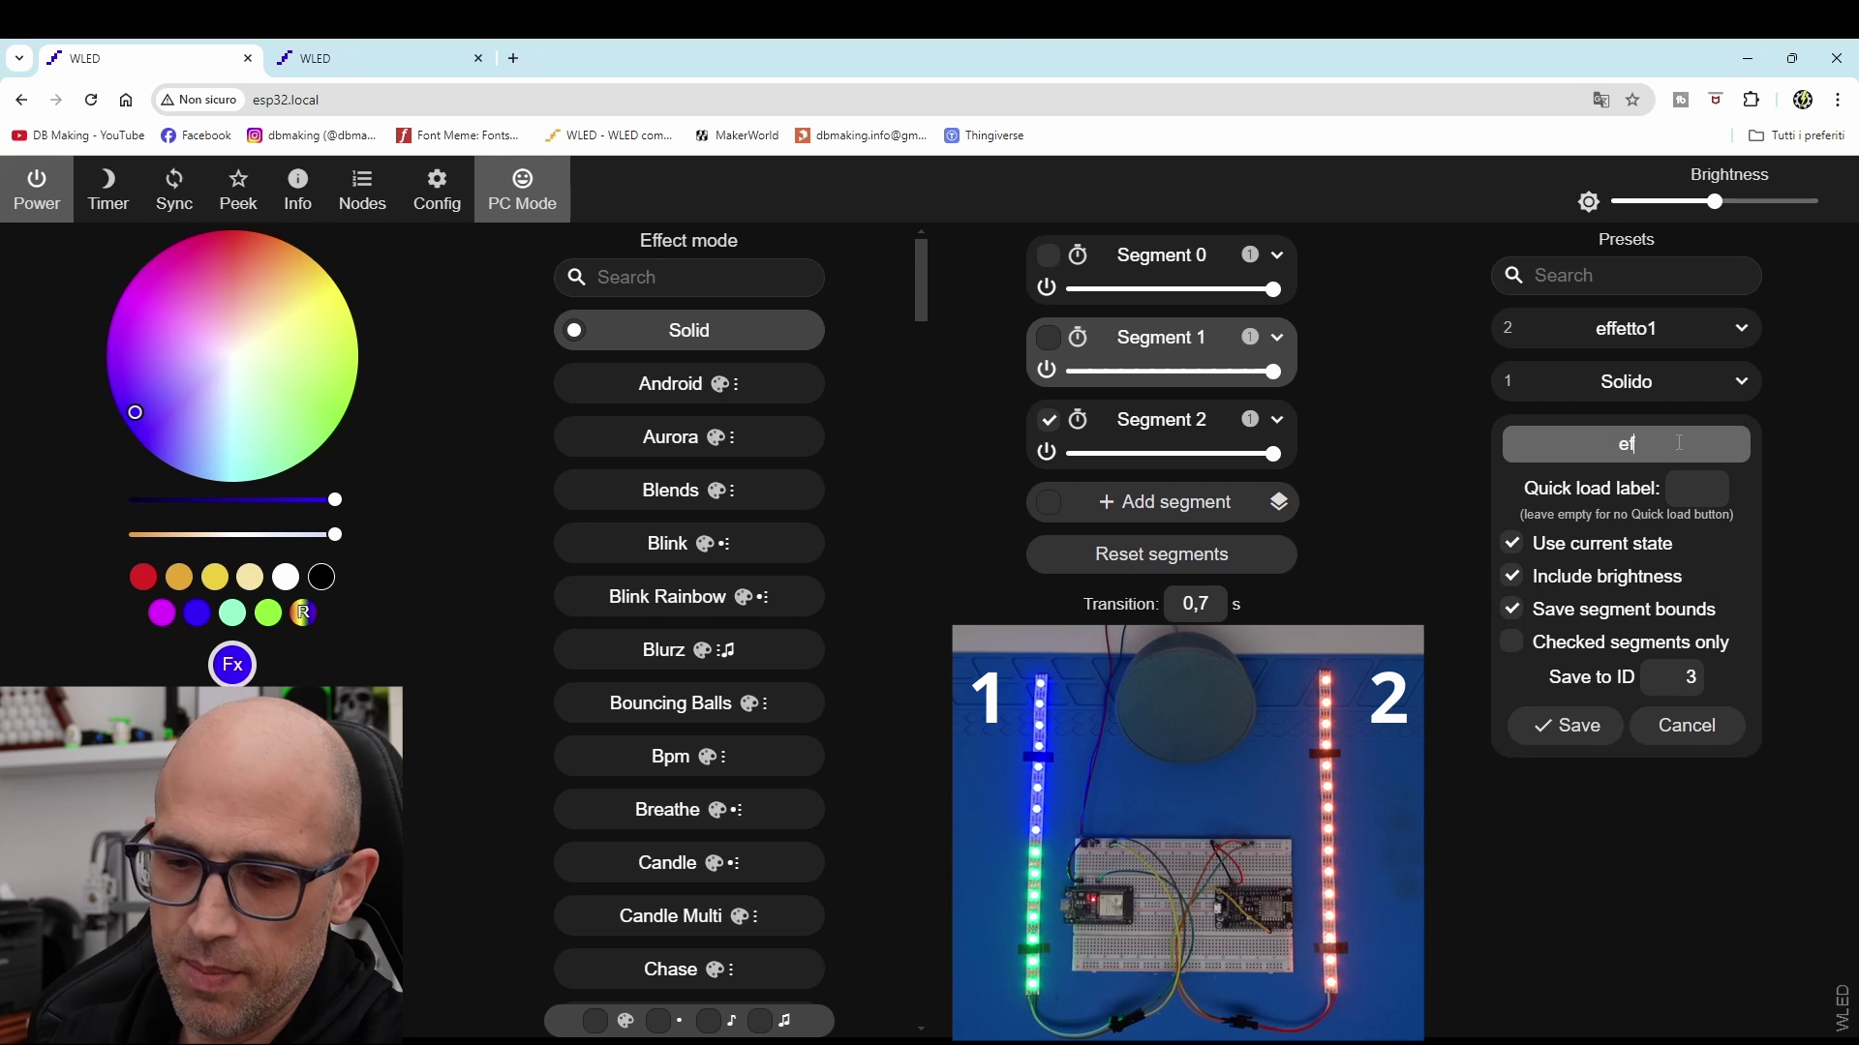
pyautogui.write('fetto2')
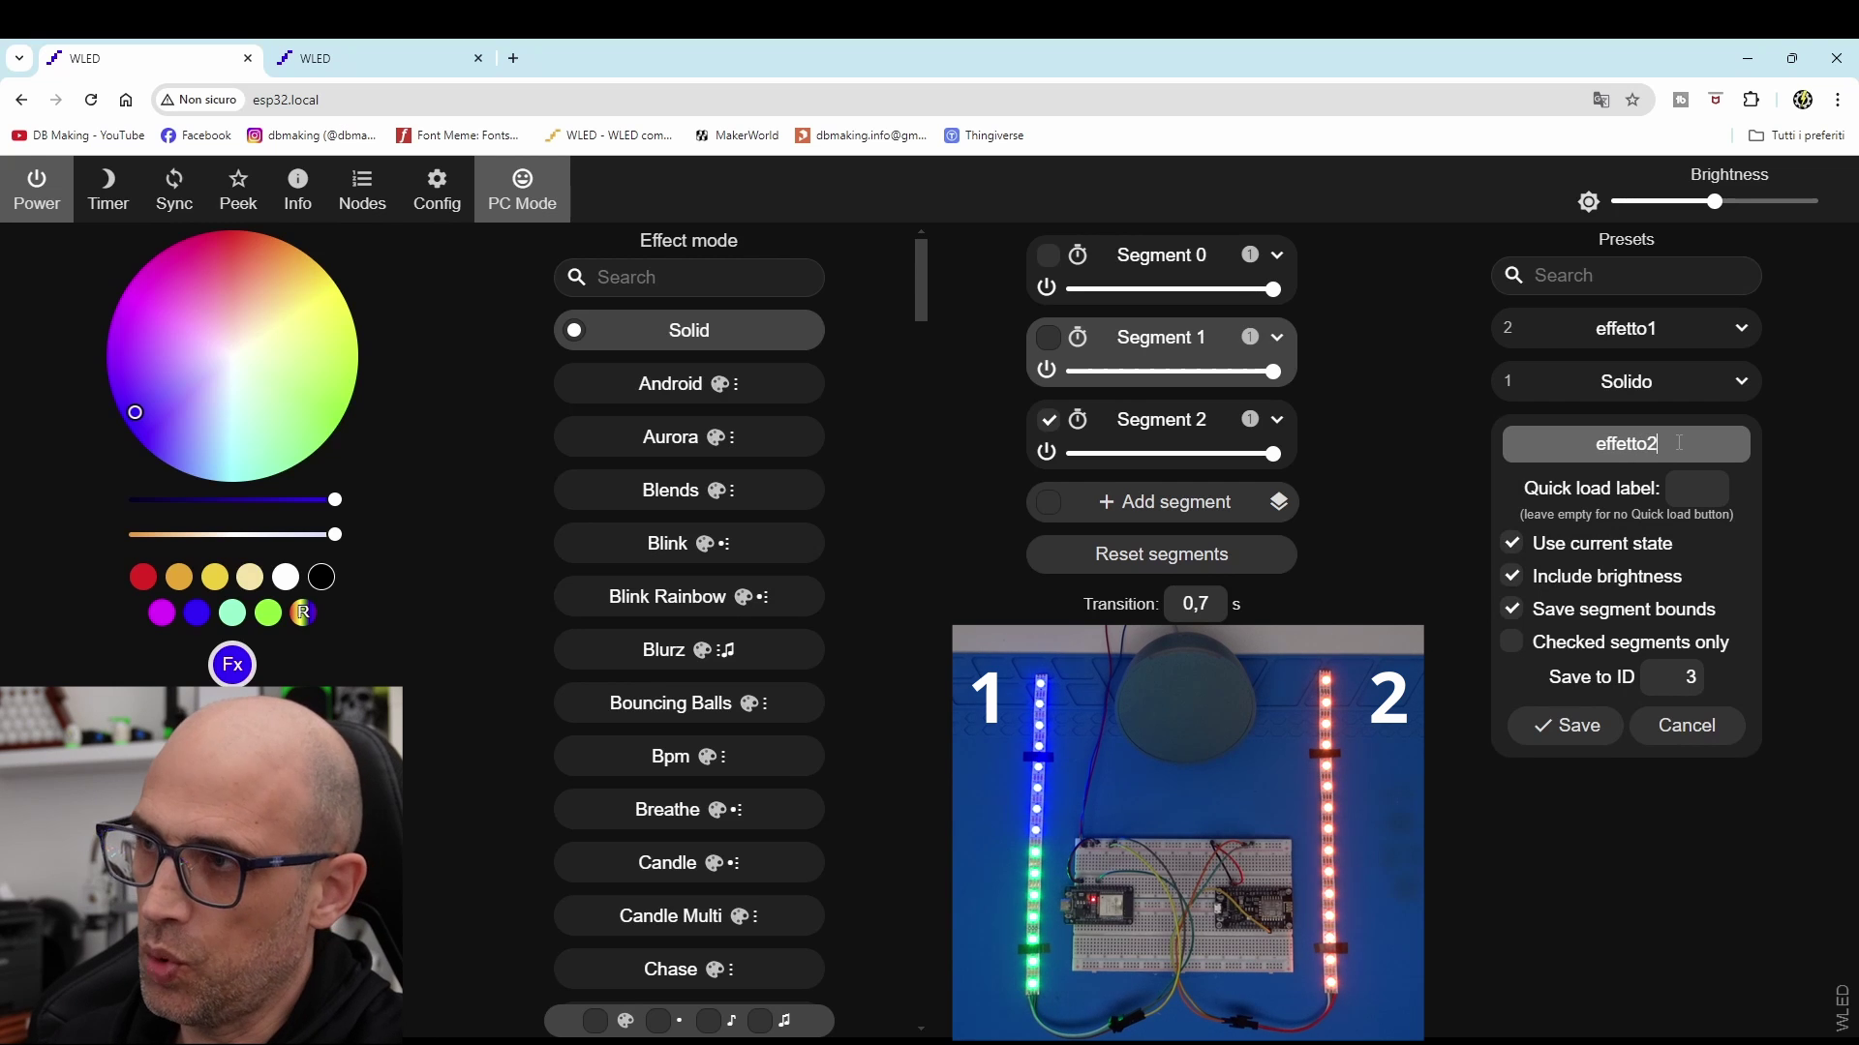
pyautogui.click(1598, 728)
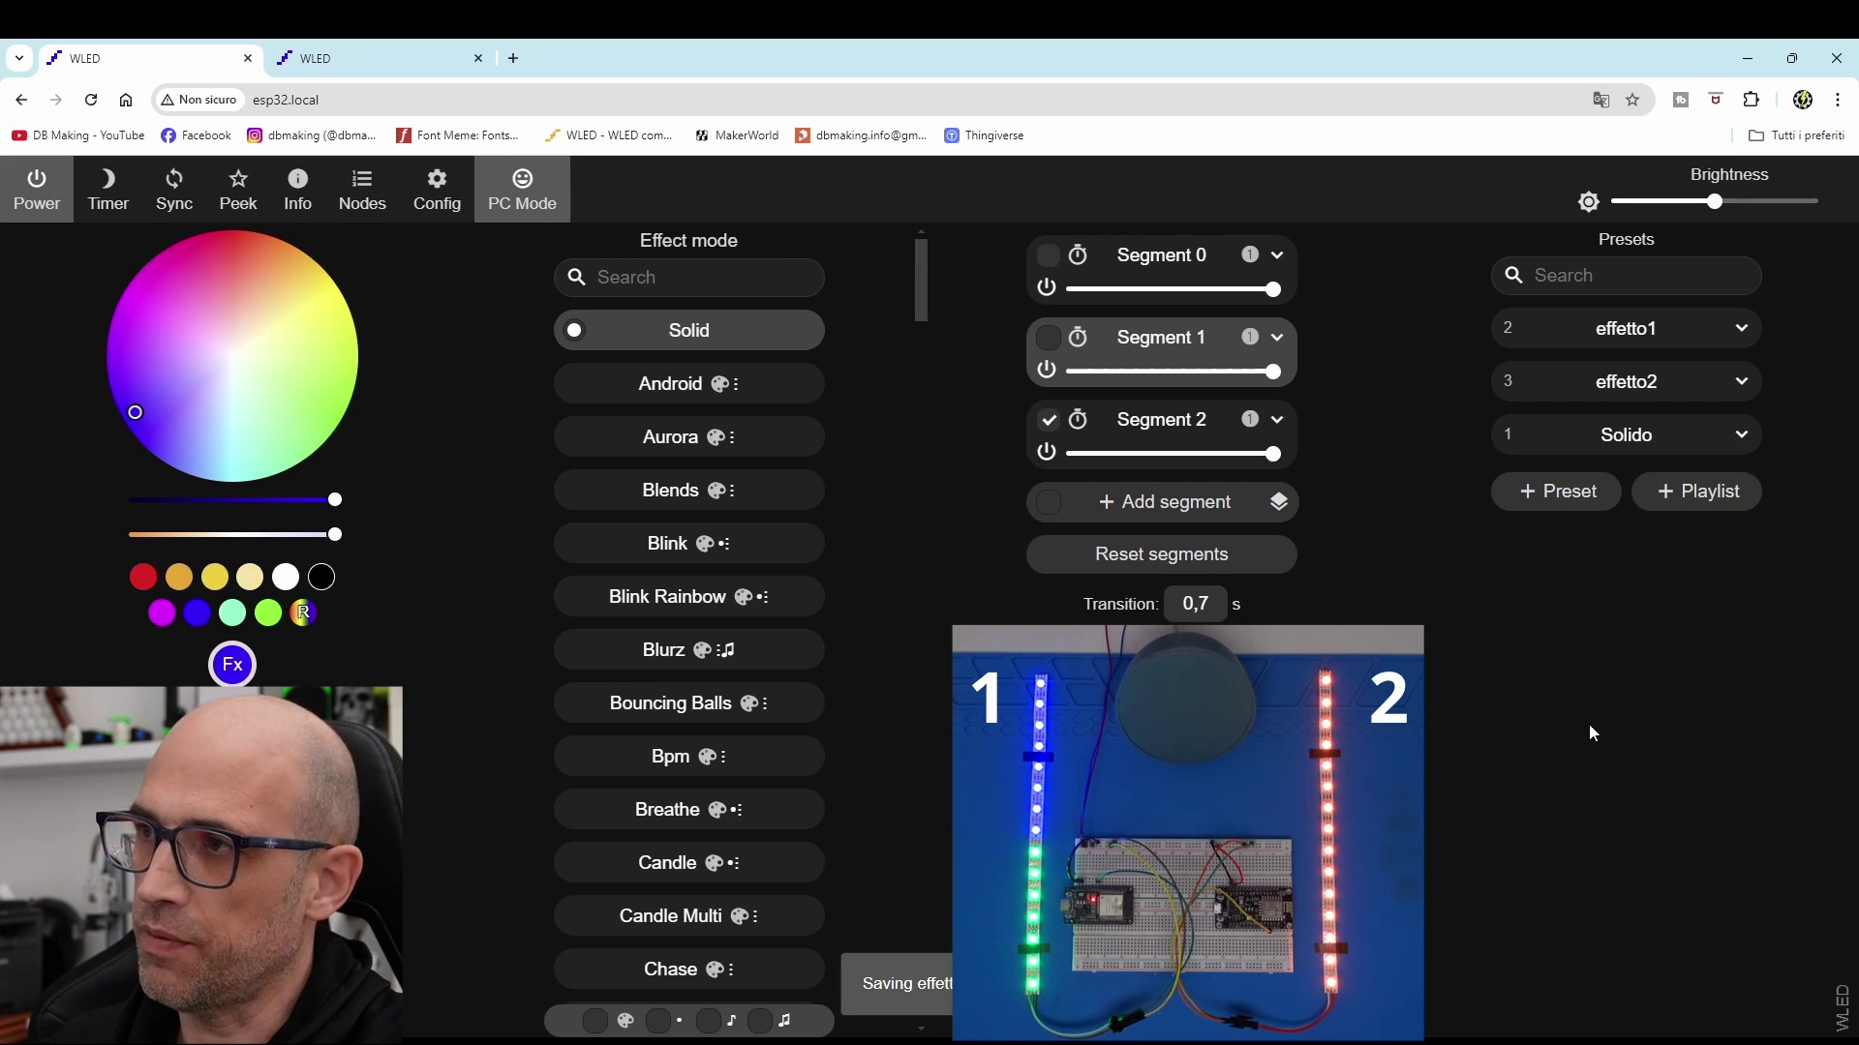
# - In the sync settings of esp32.local, set Alexa to emulate devices for the first 3 presets, save, and return to the main controls
pyautogui.click(438, 189)
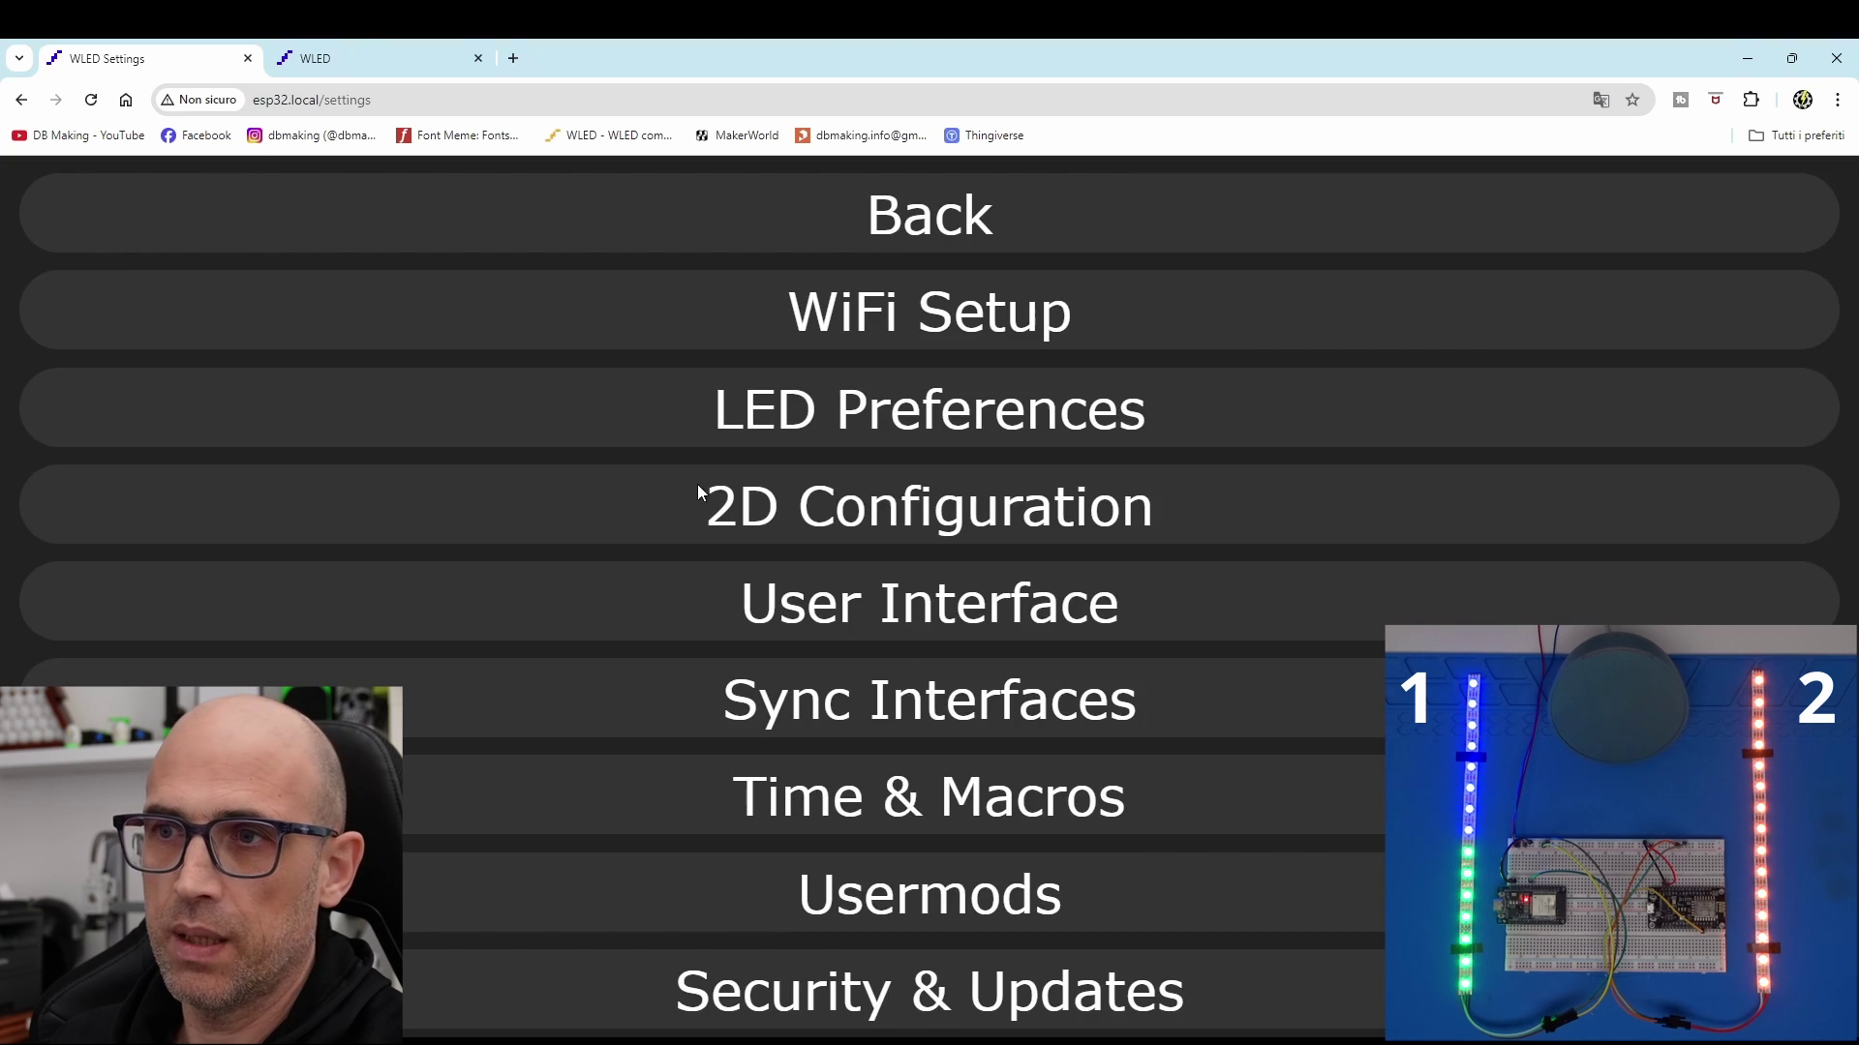
pyautogui.click(945, 704)
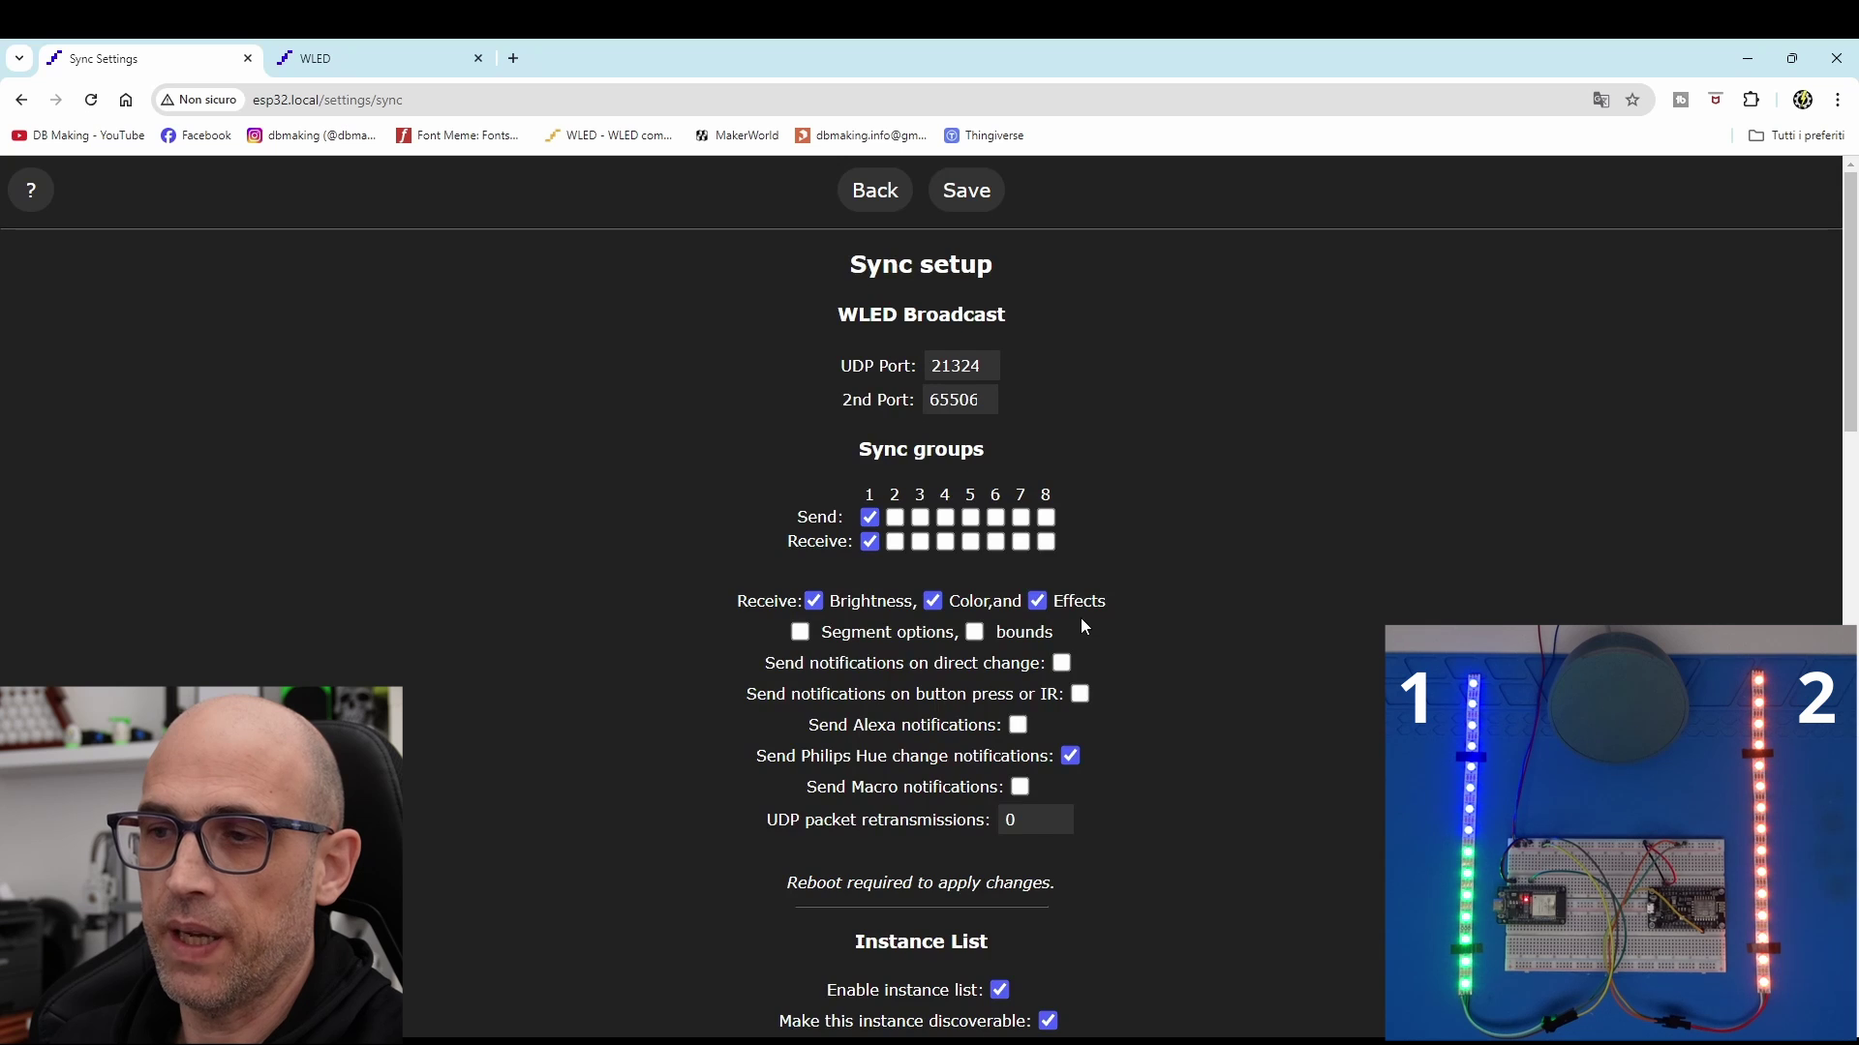
pyautogui.scroll(-10, 1081, 613)
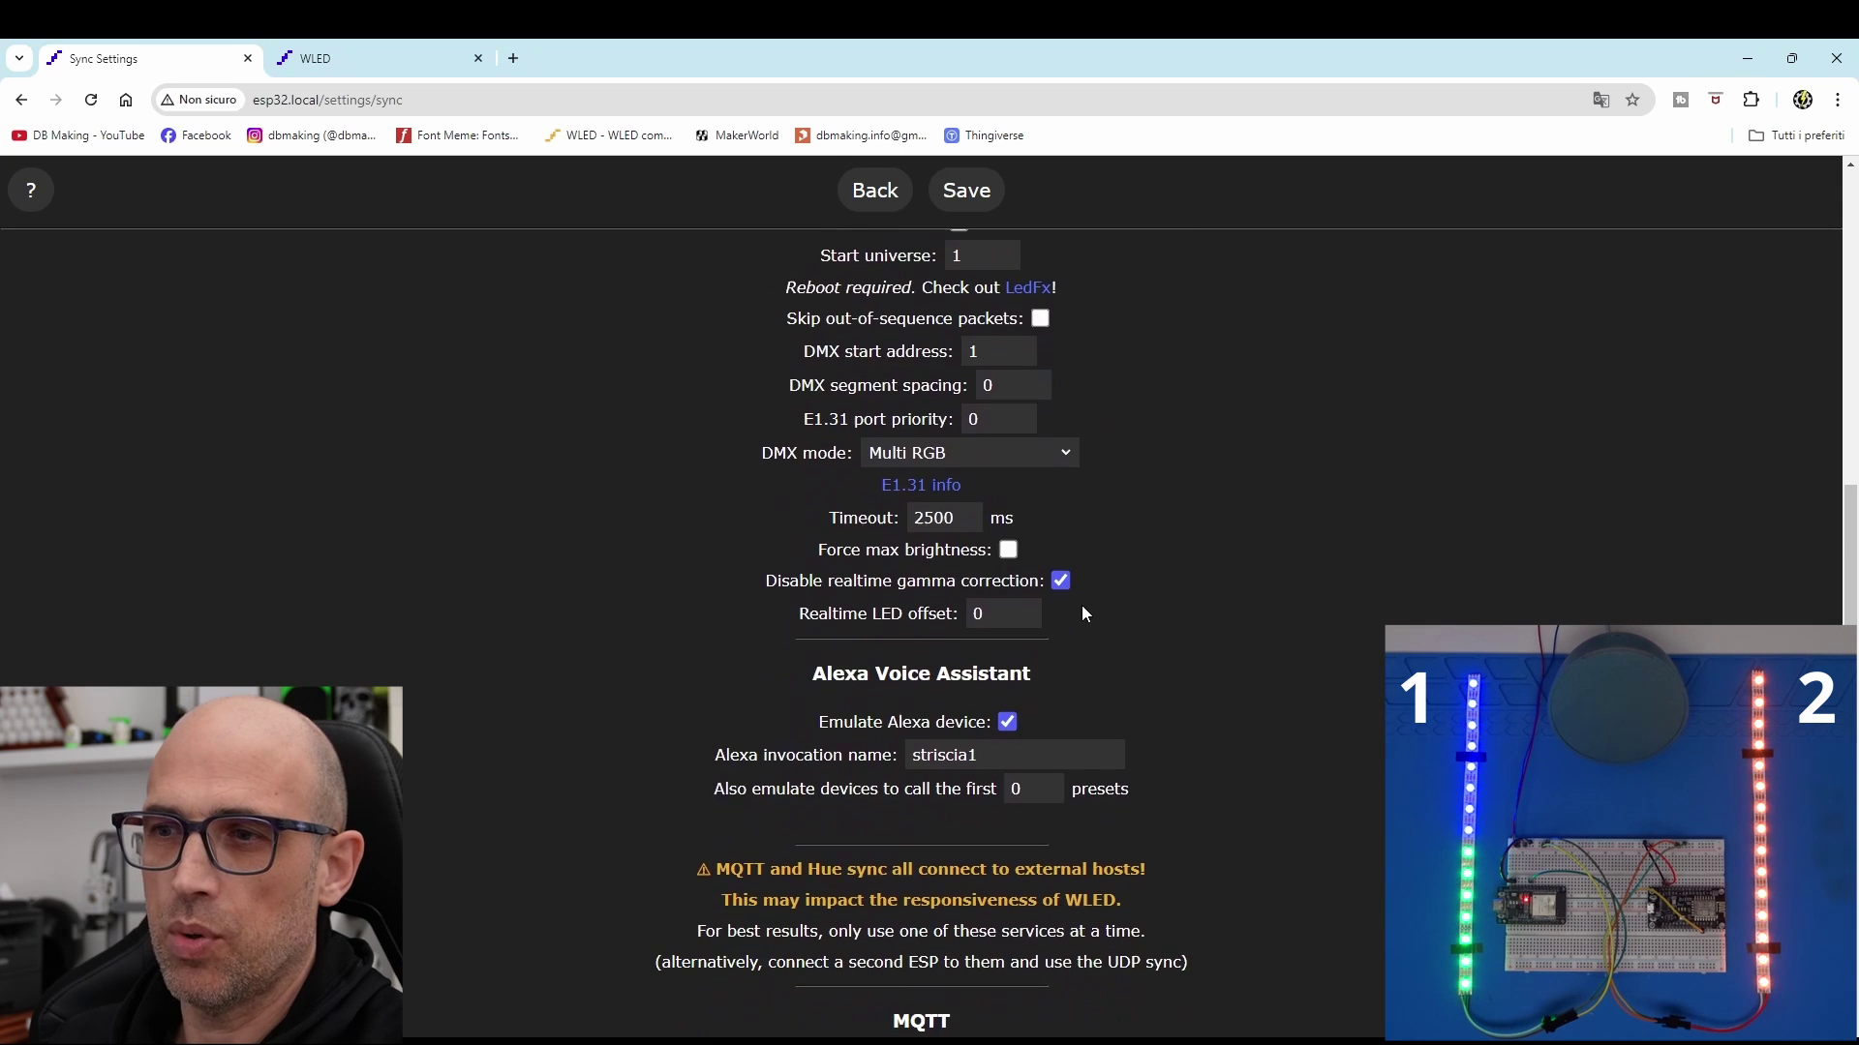
pyautogui.click(1026, 788)
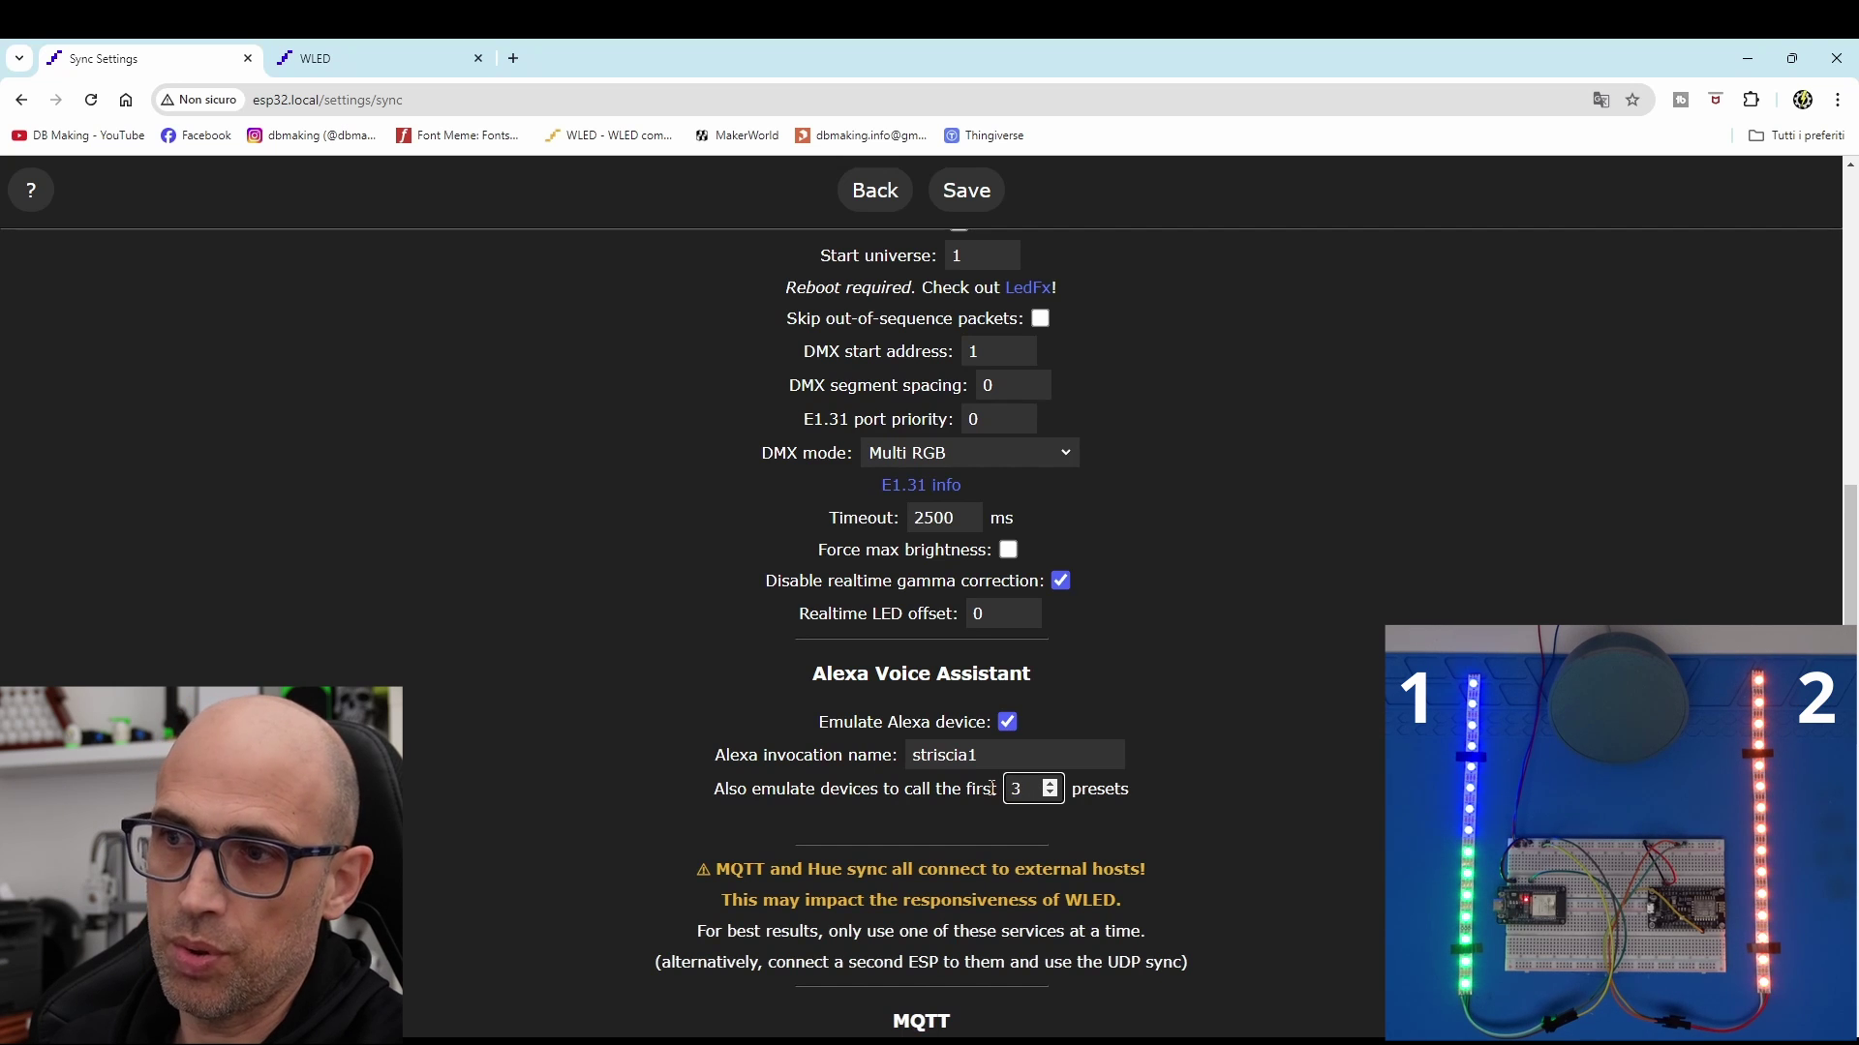
pyautogui.press('Return')
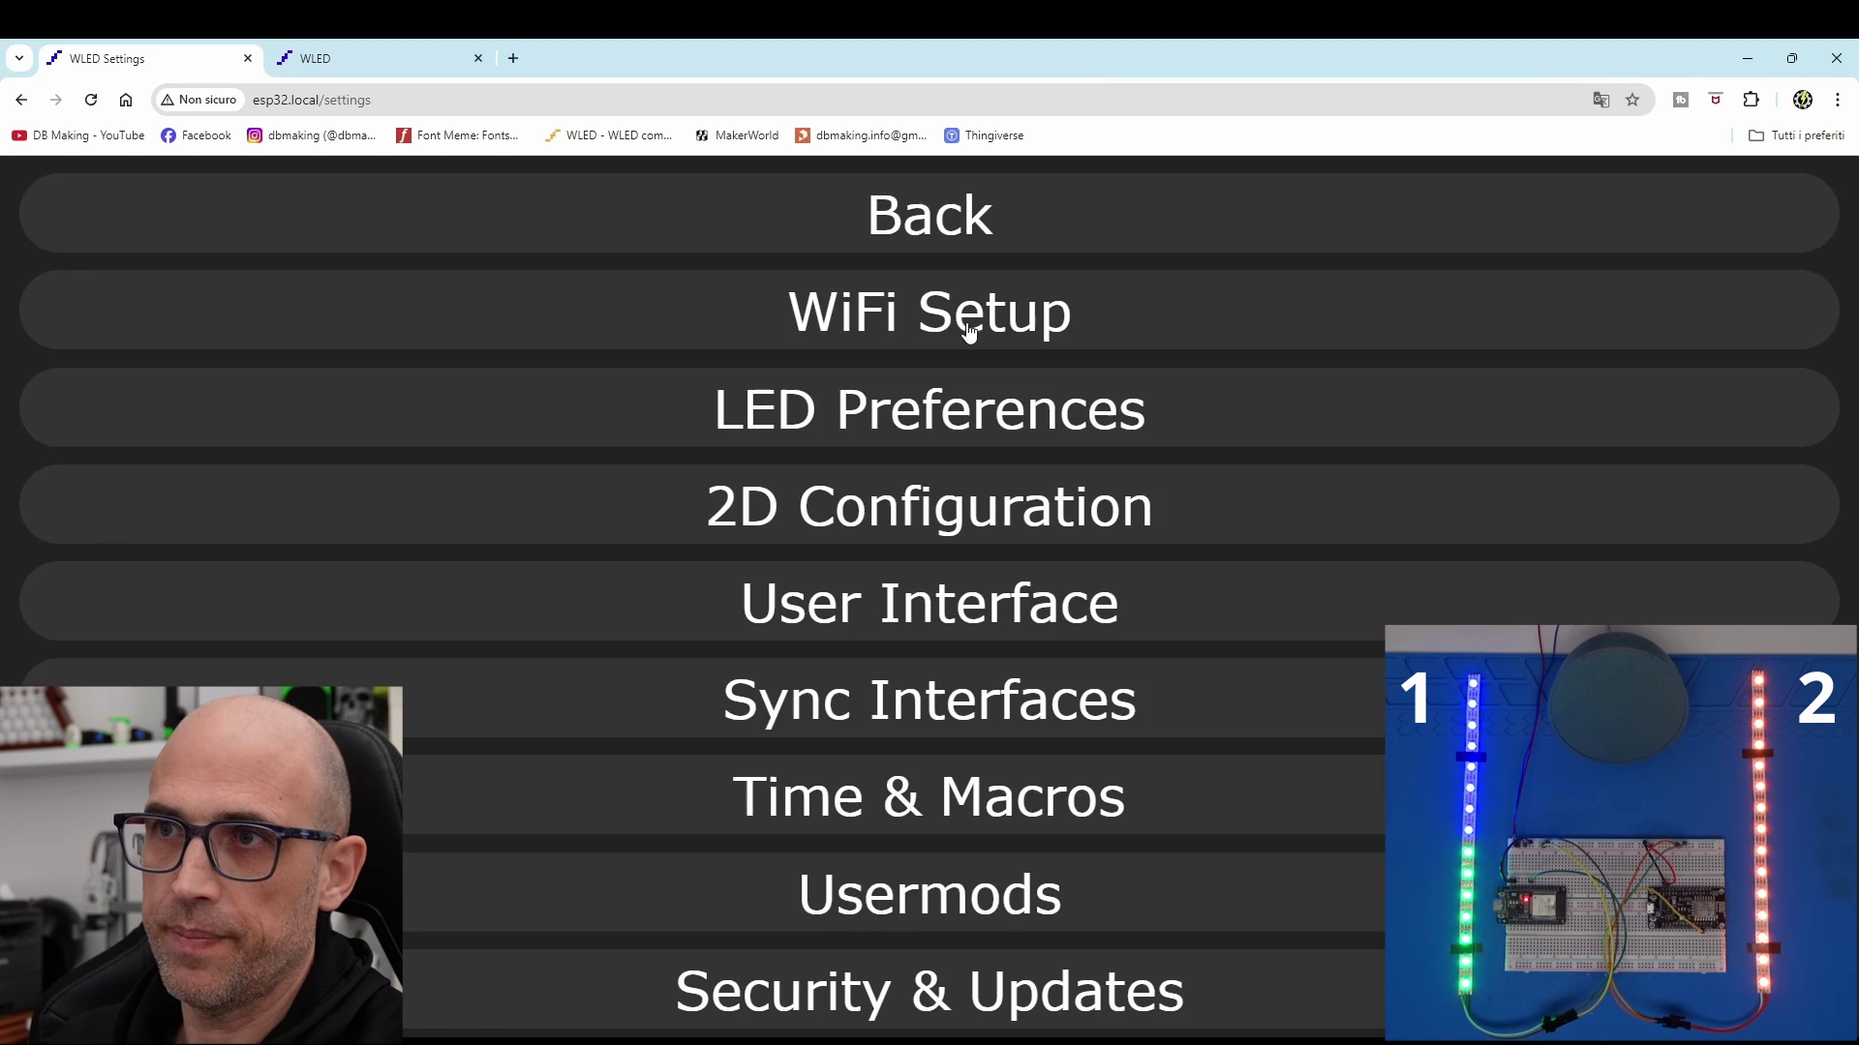
pyautogui.click(922, 226)
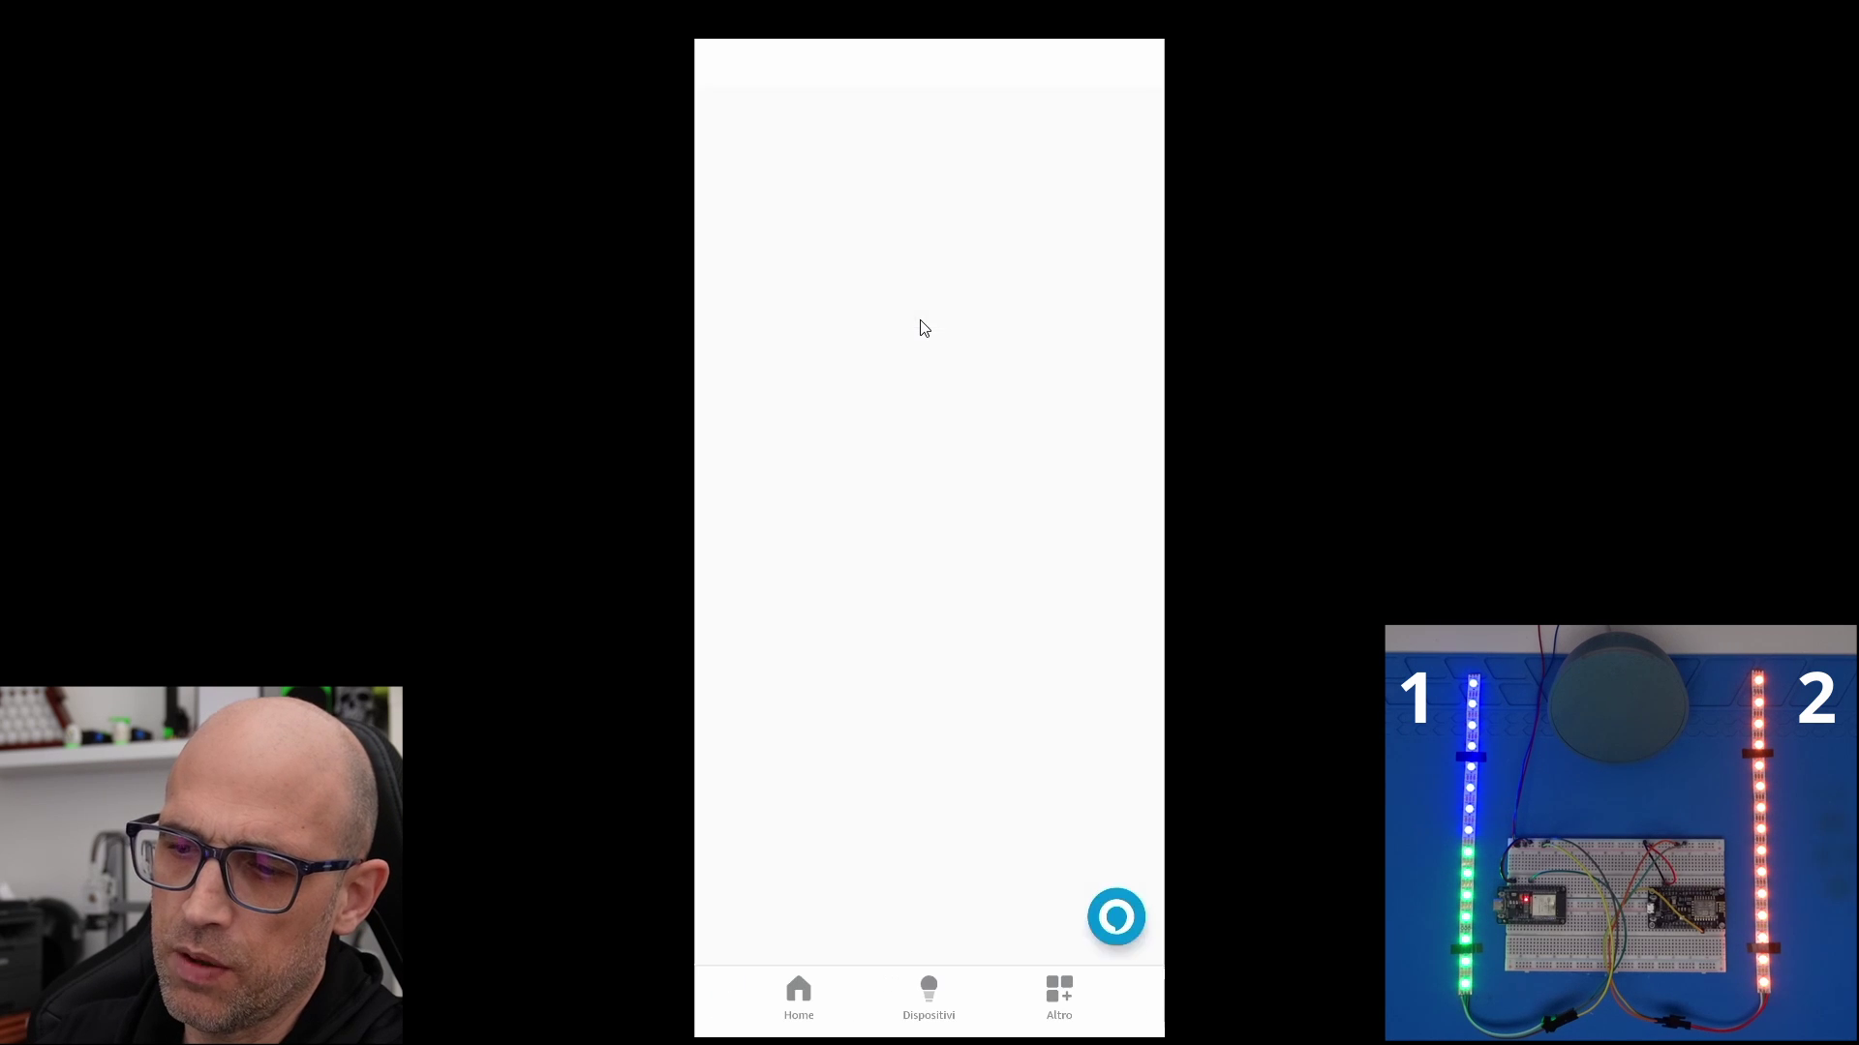
# - Switch to the Alexa app and look through its device list for the strips and preset devices
pyautogui.scroll(-20, 924, 329)
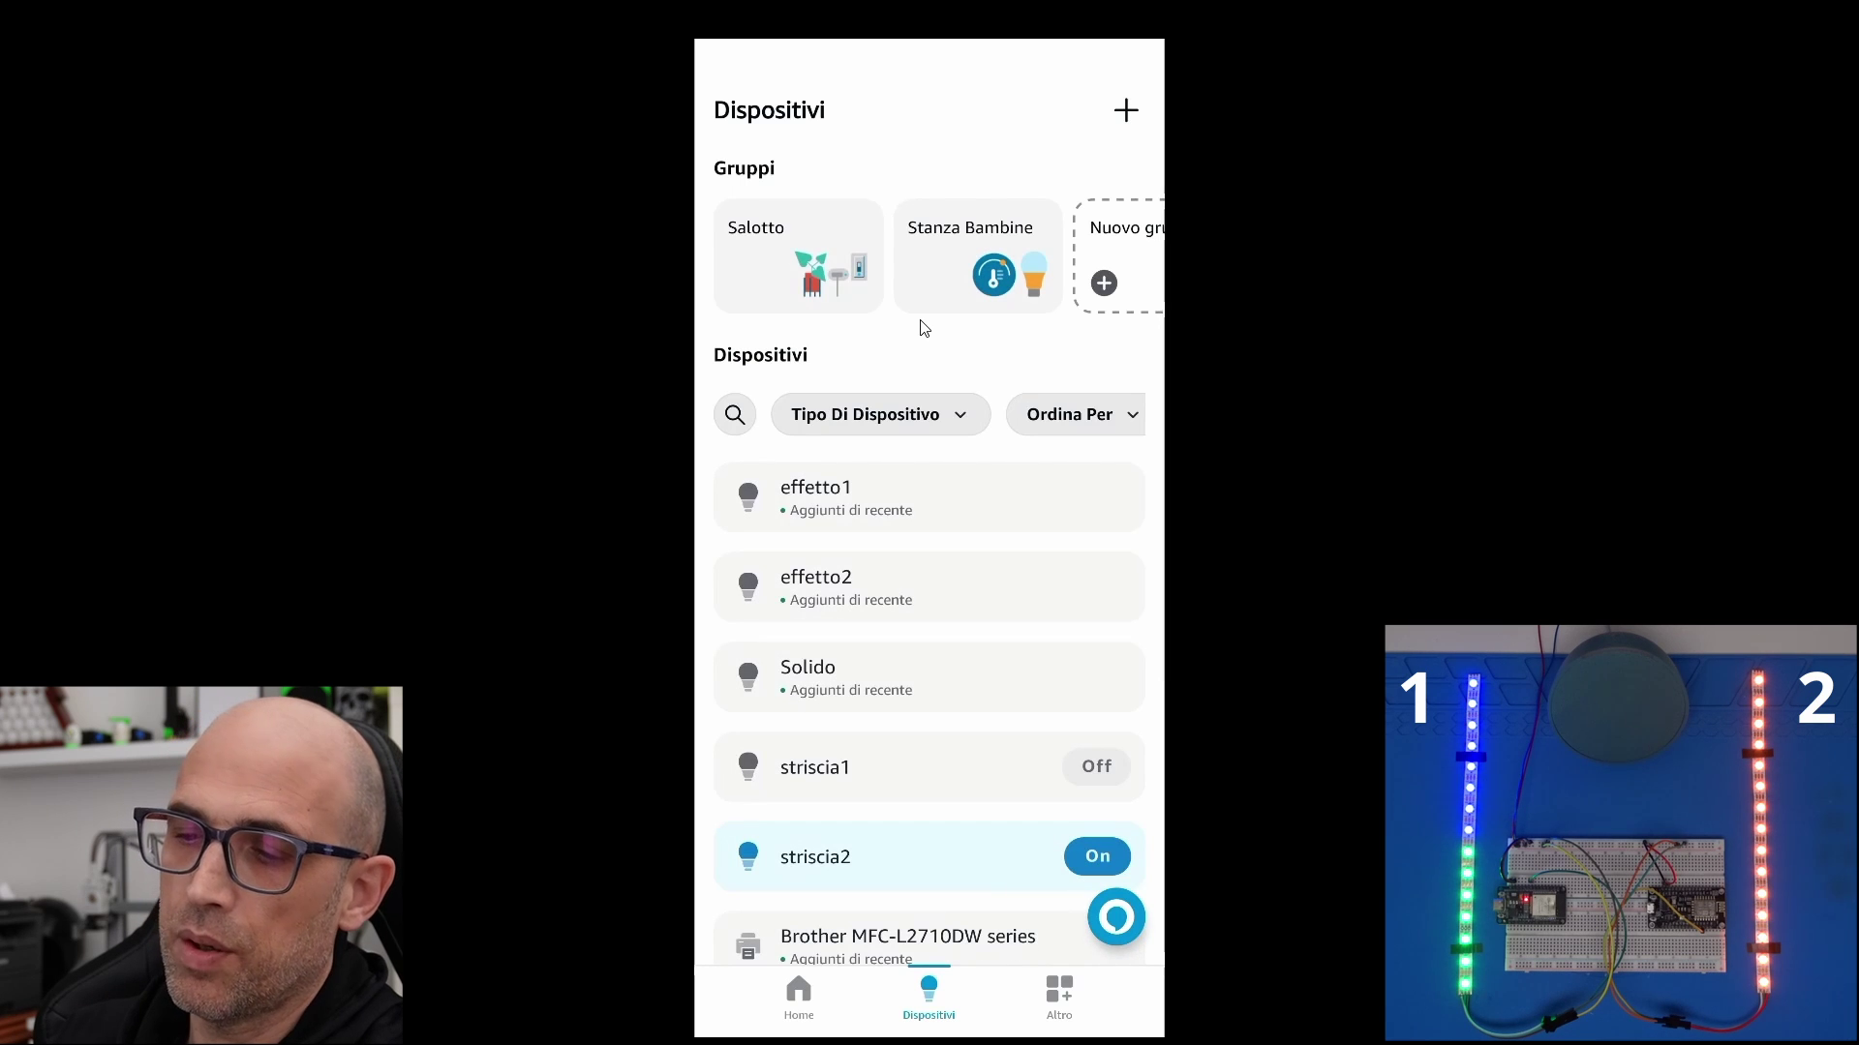
pyautogui.scroll(-3, 924, 330)
pyautogui.scroll(3, 924, 330)
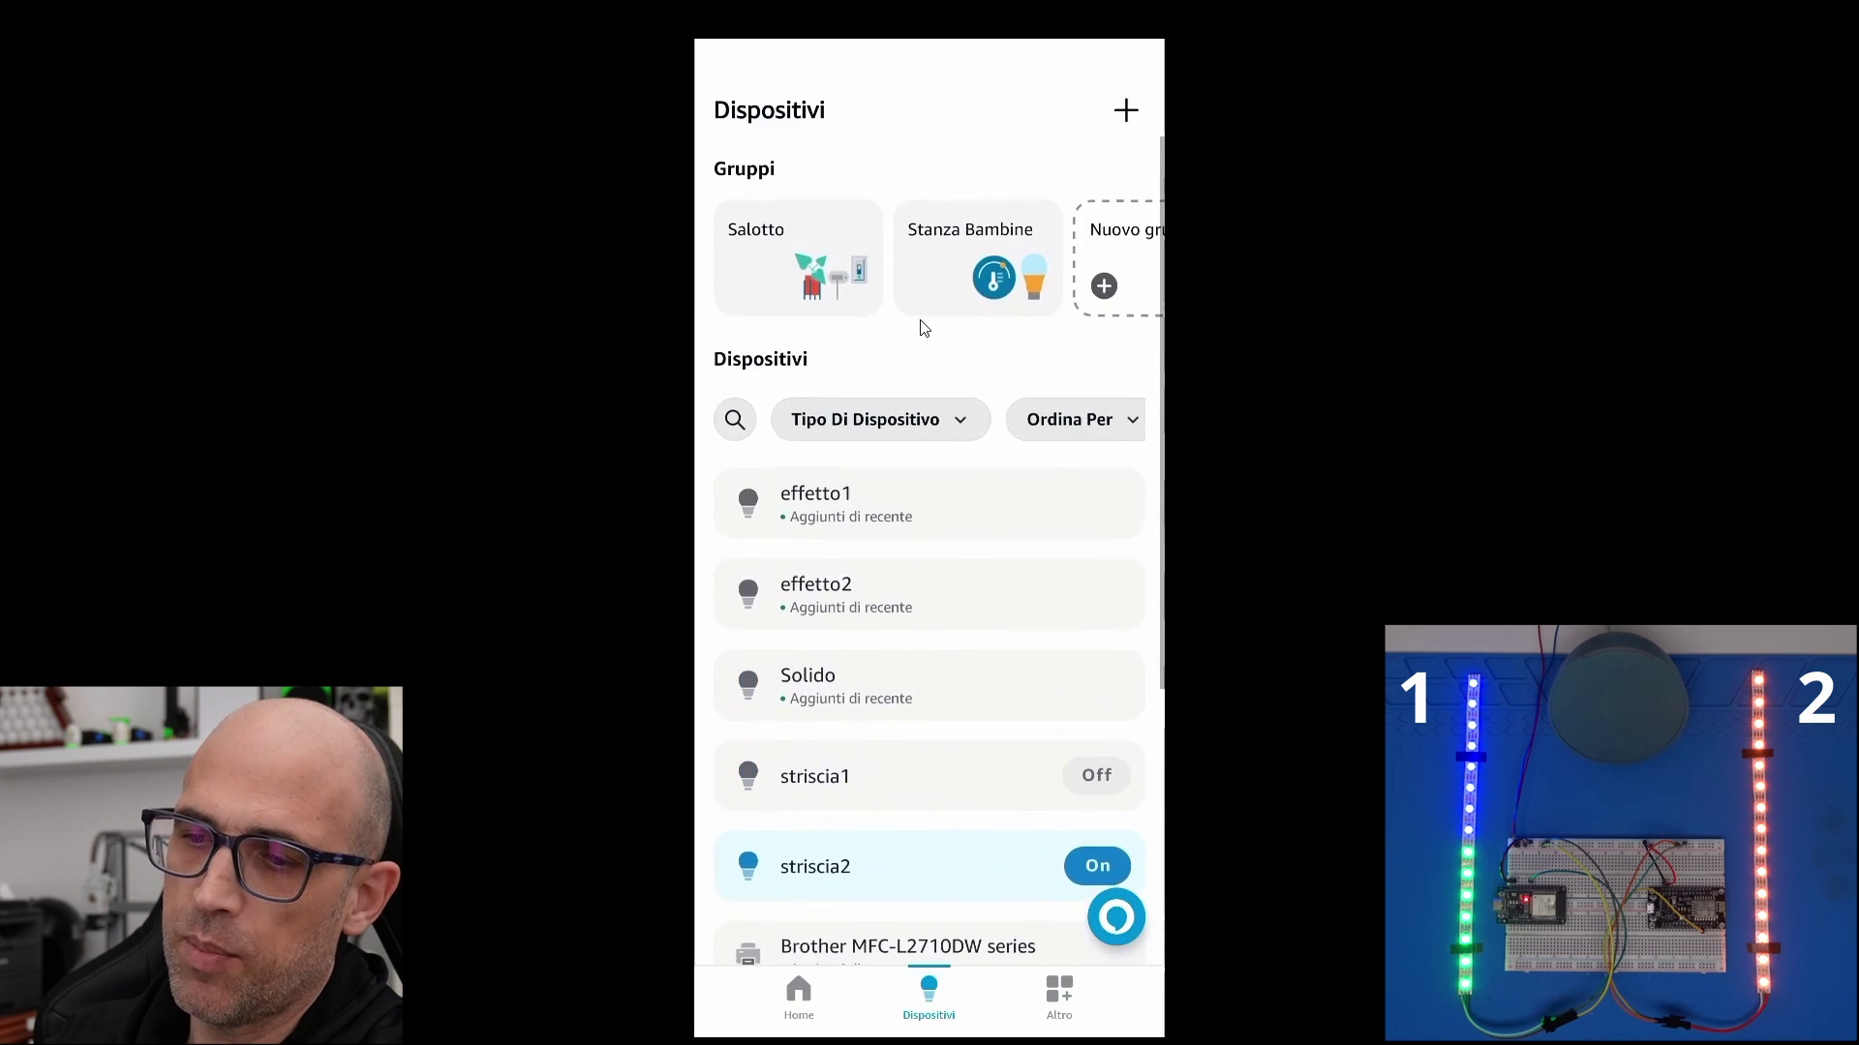